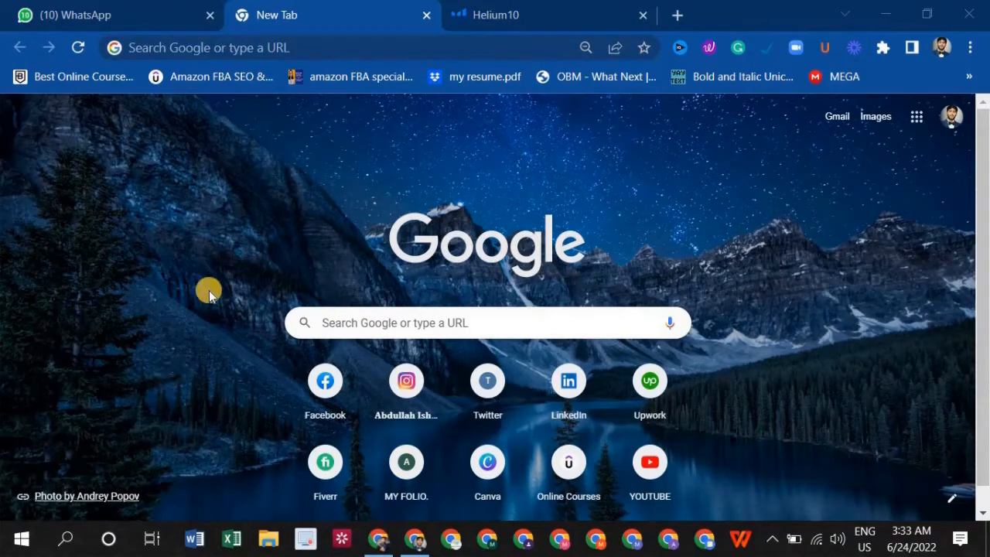
# Open the amazon.com website in the new browser tab.
pyautogui.click(212, 43)
pyautogui.write('a')
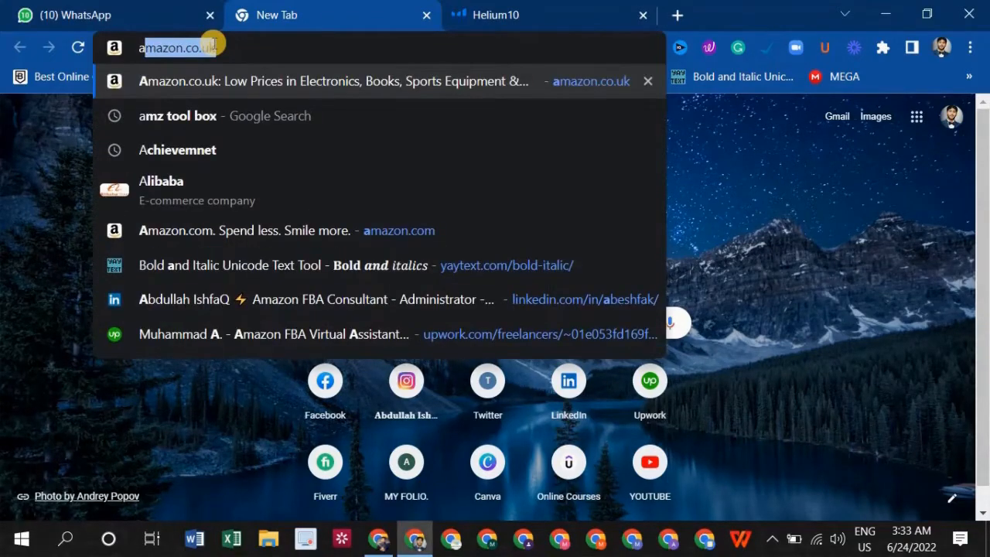
pyautogui.write('mazon.co')
pyautogui.press('Delete')
pyautogui.write('m')
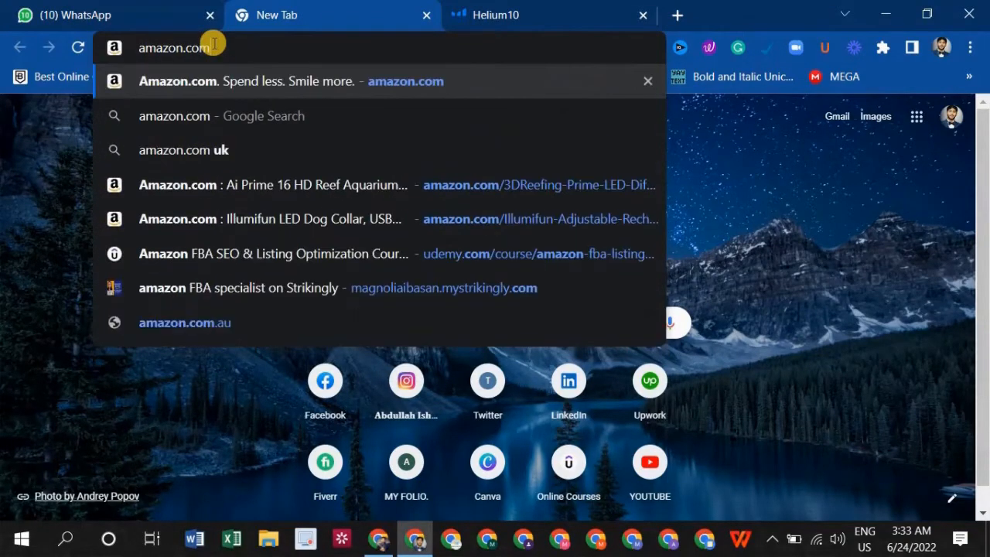
pyautogui.press('Return')
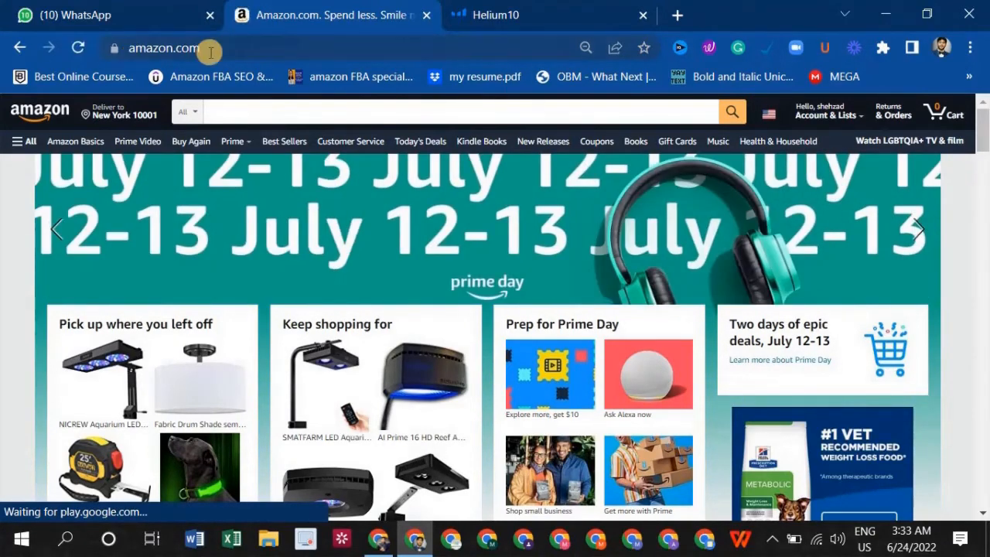
# Search Amazon for "Aquarium LED Reef Light" using the copied keyword.
pyautogui.rightClick(248, 109)
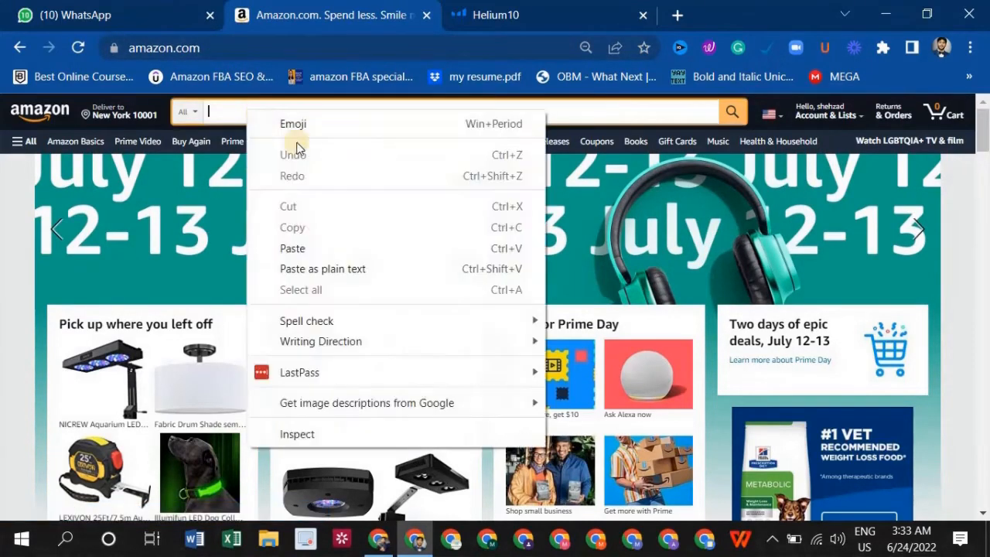
pyautogui.click(323, 246)
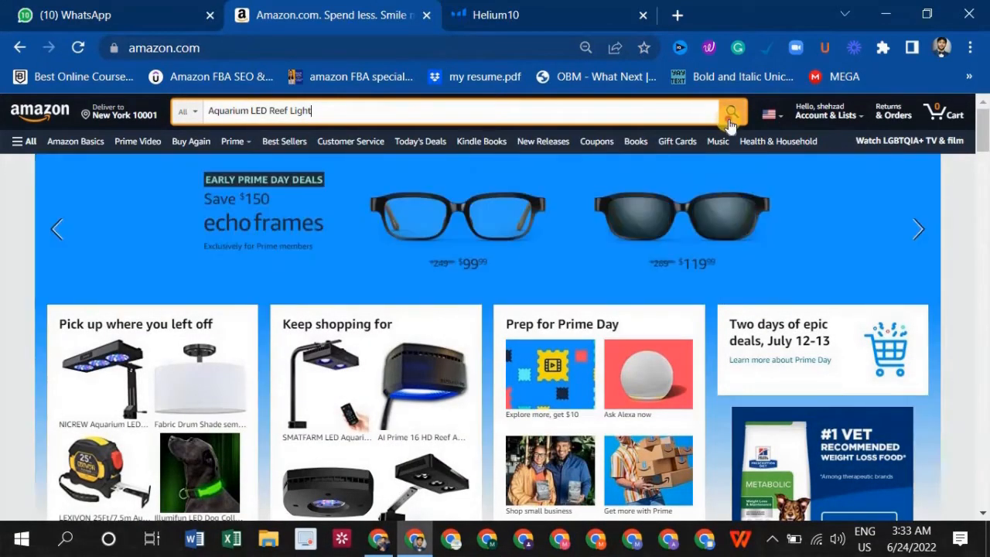
pyautogui.click(731, 113)
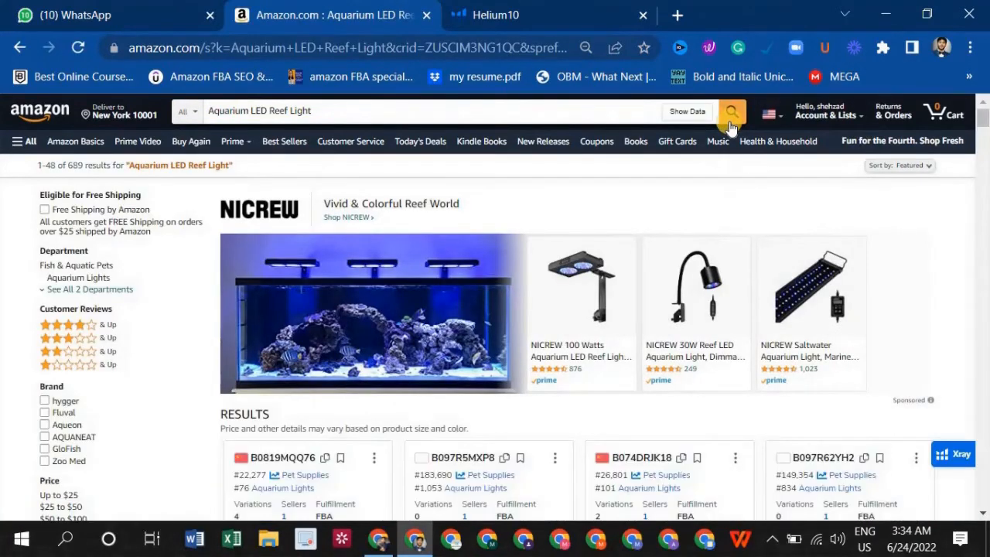
# Look through the Aquarium LED Reef Light search results to examine the listed products, their prices, ratings and rankings.
pyautogui.scroll(-5, 452, 200)
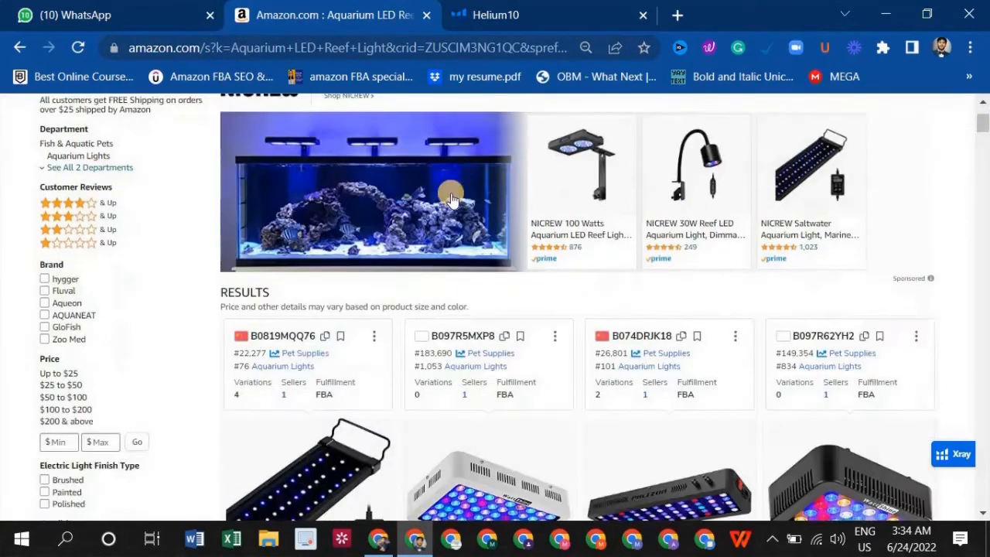
pyautogui.scroll(-5, 636, 286)
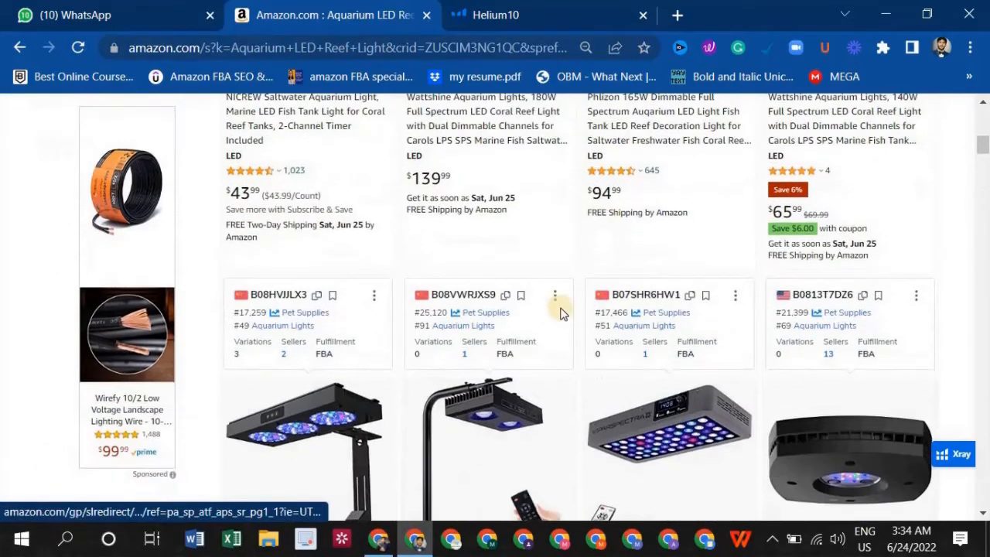
pyautogui.scroll(-5, 617, 318)
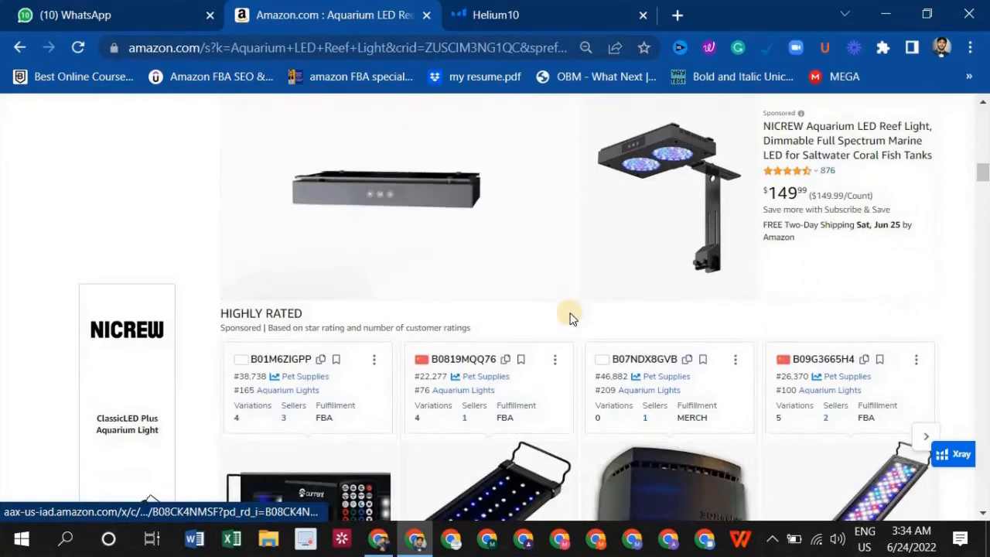
pyautogui.scroll(-1, 570, 317)
pyautogui.scroll(-2, 569, 318)
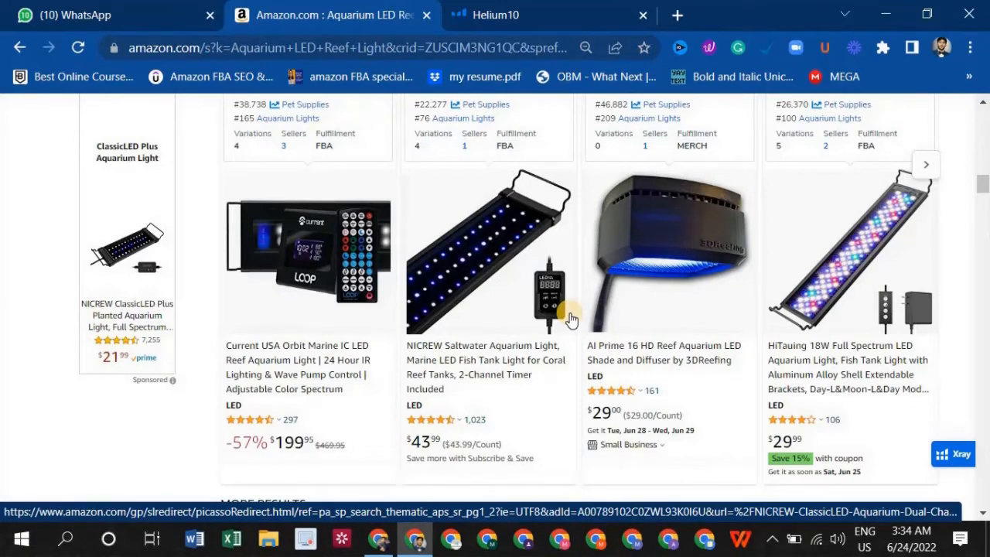
pyautogui.scroll(-1, 570, 318)
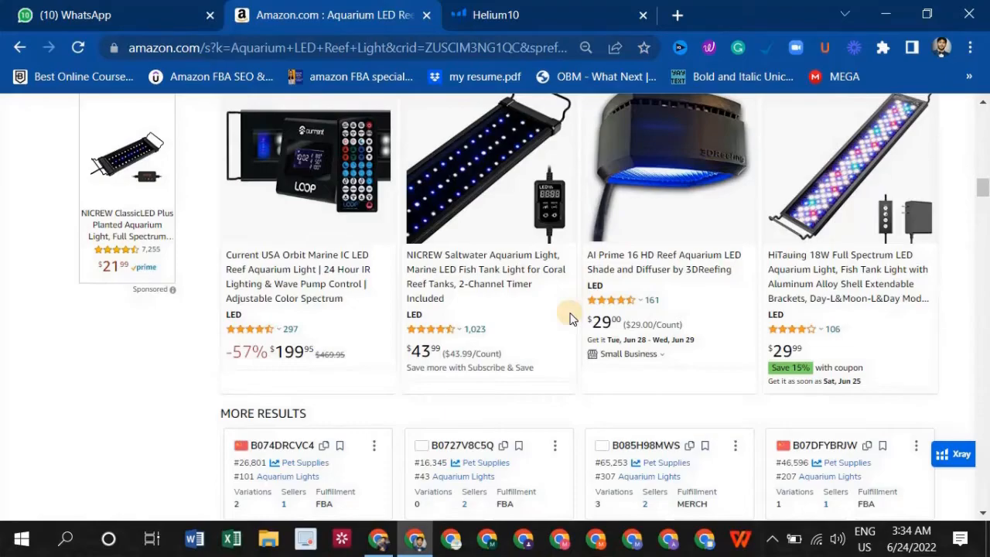
pyautogui.scroll(-8, 570, 319)
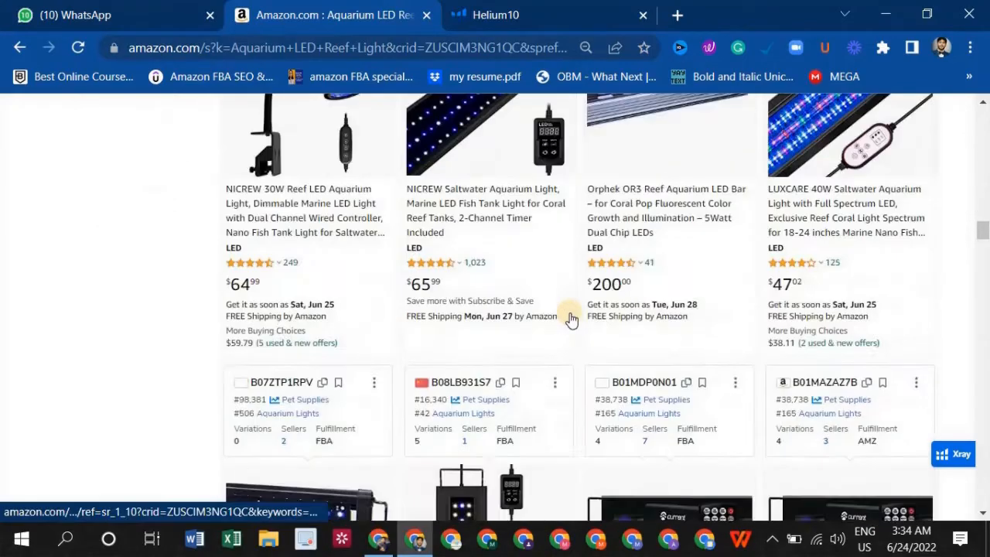
pyautogui.scroll(-12, 570, 318)
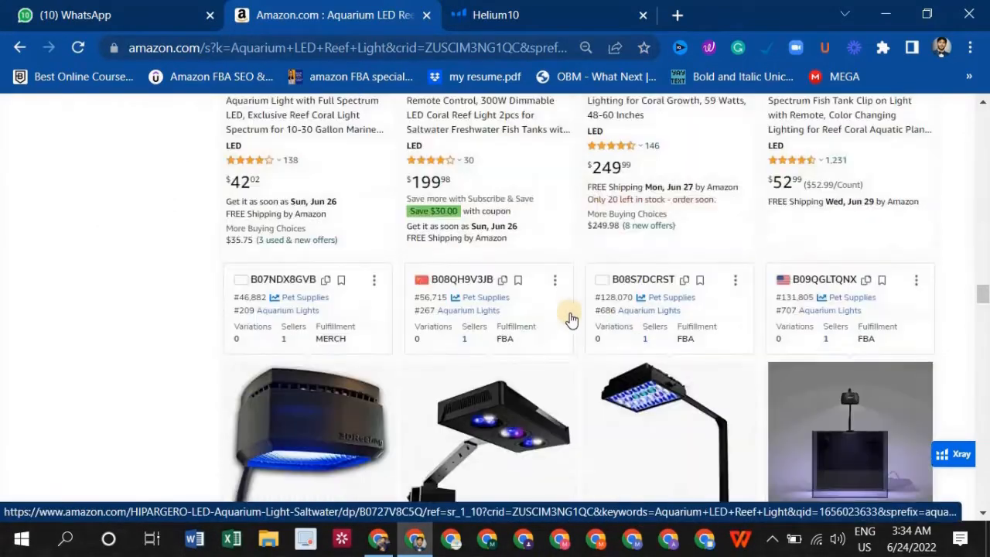
pyautogui.scroll(-12, 570, 319)
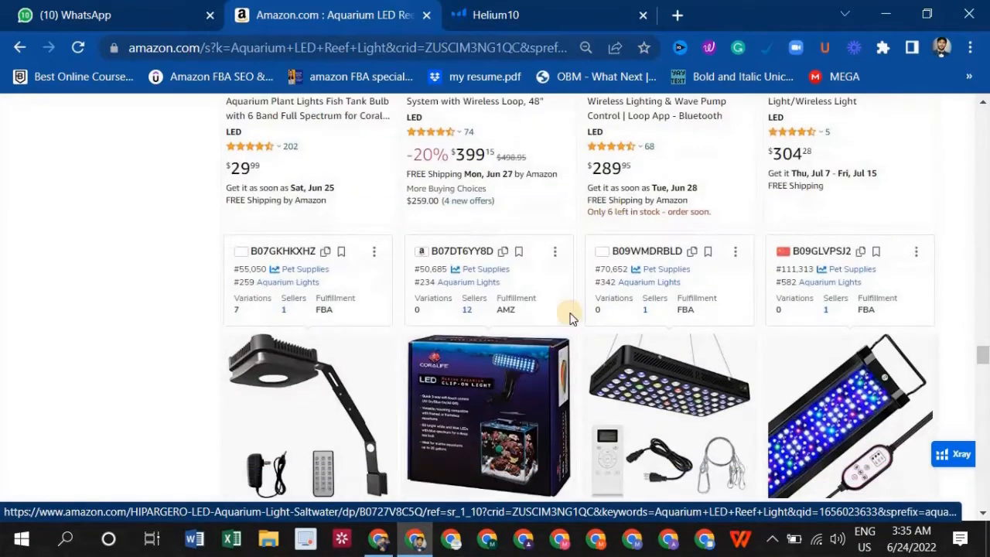
pyautogui.scroll(-12, 570, 319)
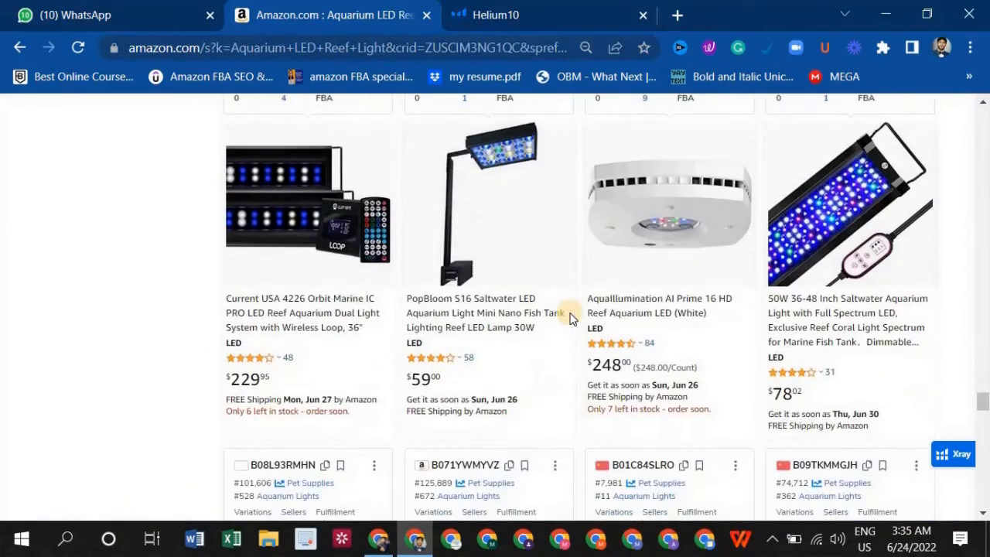
pyautogui.scroll(-6, 570, 318)
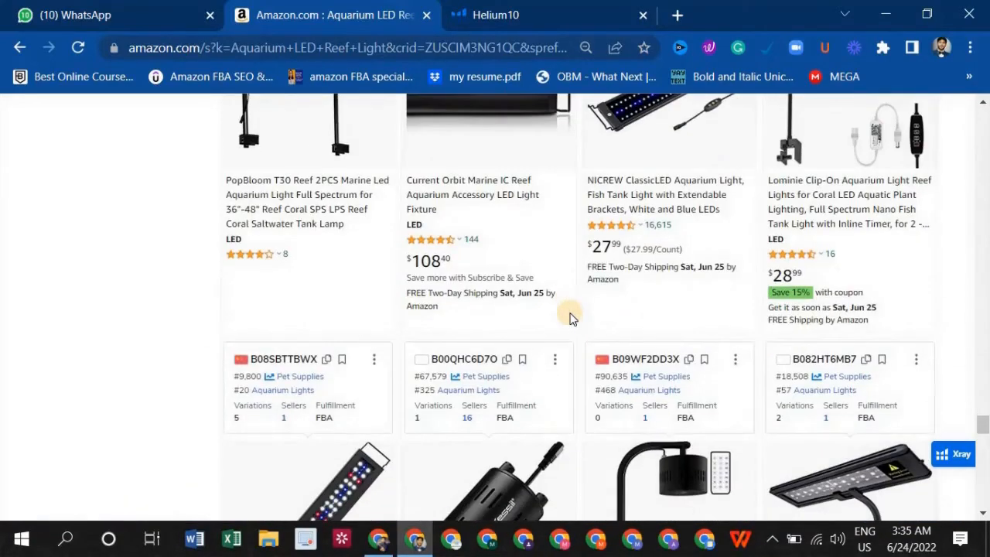
pyautogui.scroll(-7, 570, 319)
pyautogui.scroll(5, 570, 318)
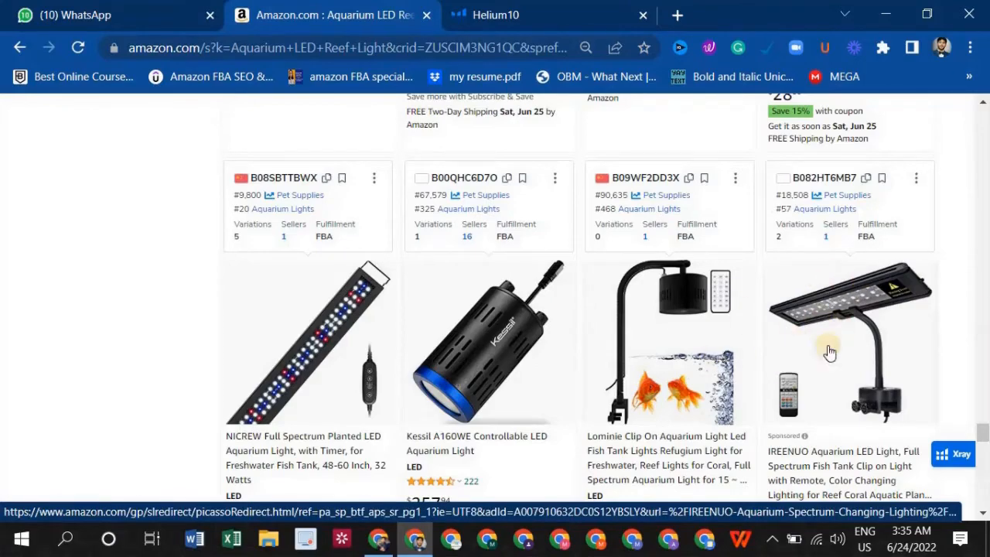
pyautogui.scroll(20, 654, 352)
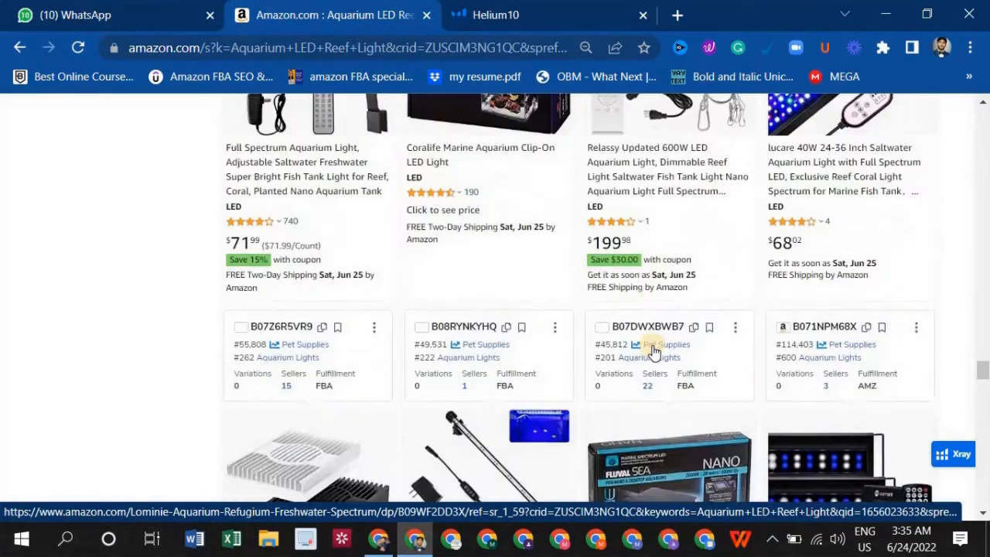
pyautogui.scroll(20, 653, 352)
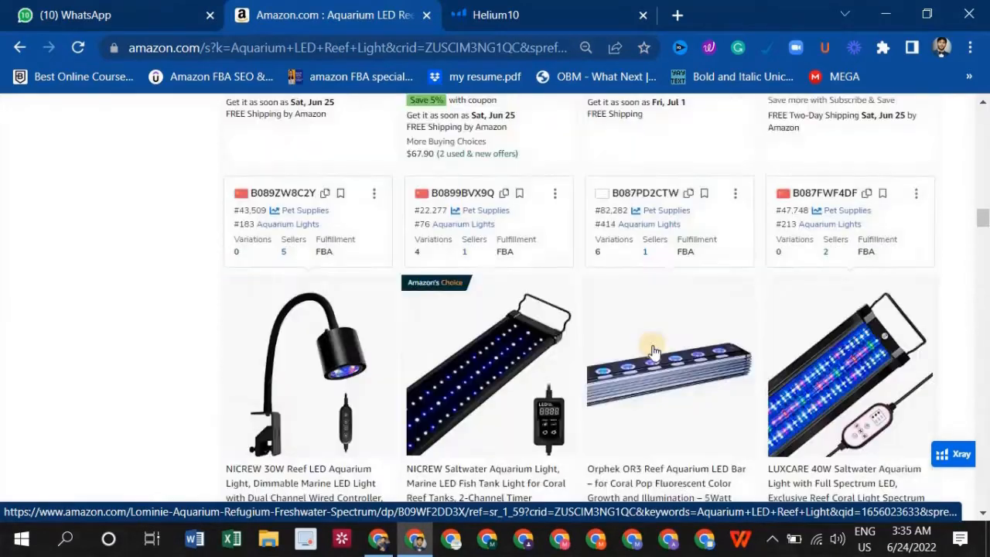
pyautogui.scroll(20, 653, 352)
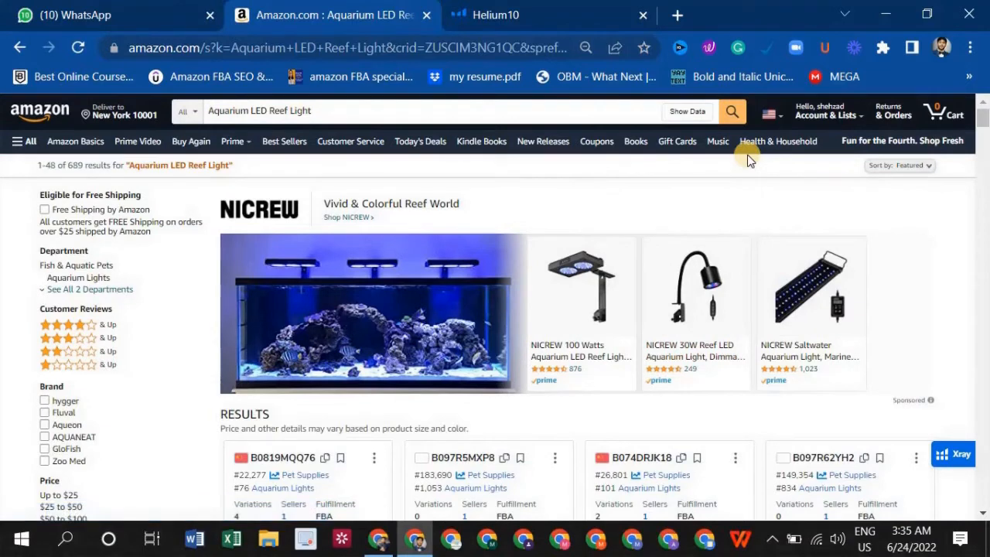
# Run the Helium 10 Xray product research on the search results and look over its product table.
pyautogui.click(946, 455)
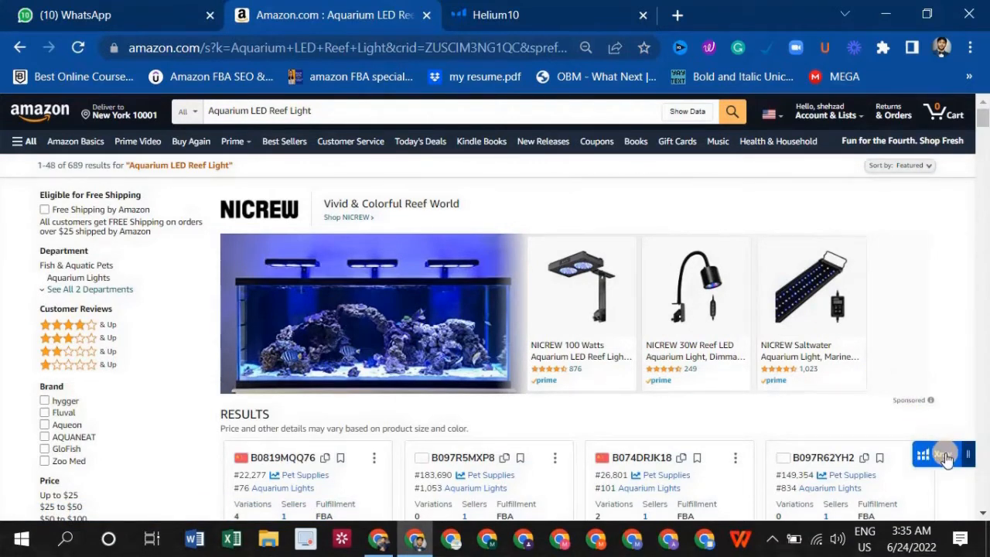
pyautogui.click(945, 455)
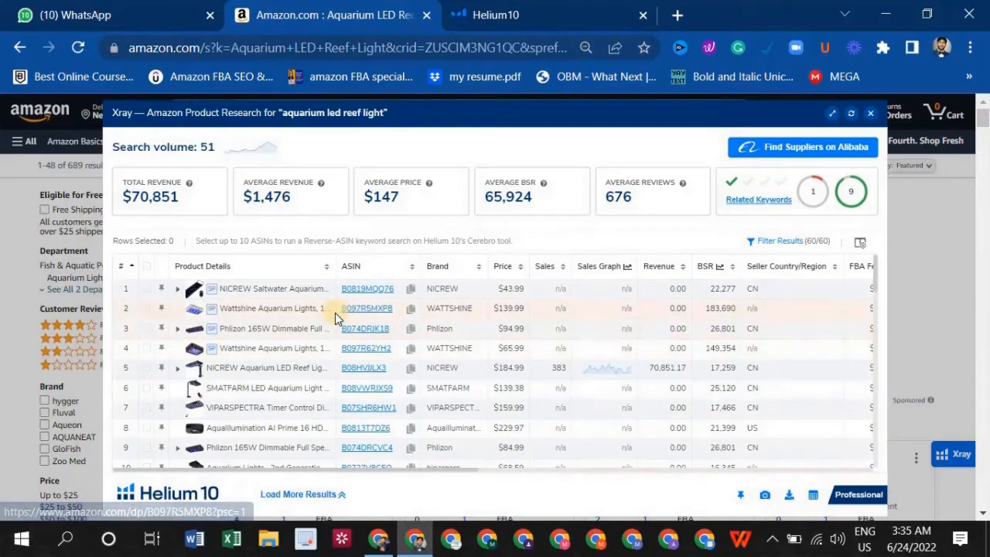
pyautogui.scroll(-2, 309, 333)
pyautogui.scroll(2, 270, 341)
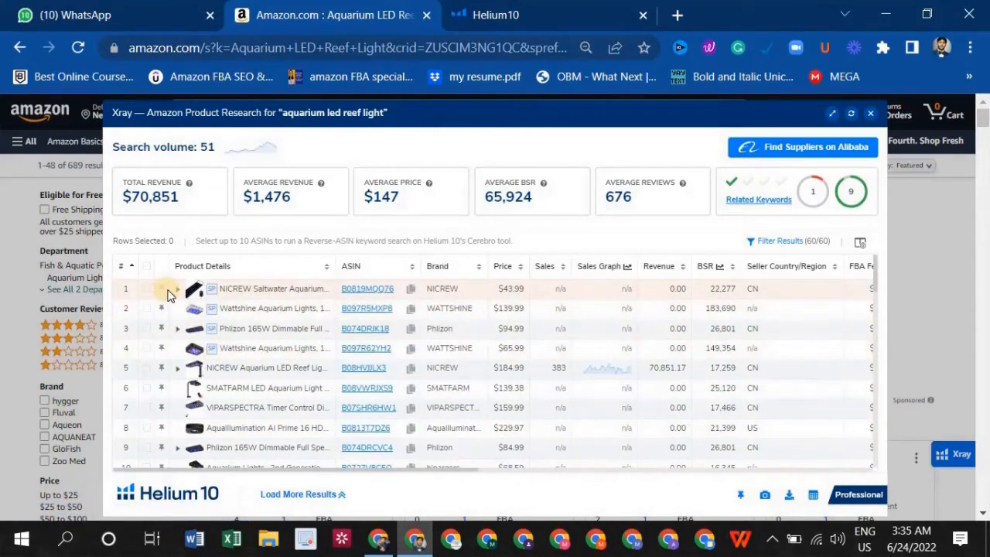
# Remove the four sponsored products in rows 1 to 4 from the Xray product table.
pyautogui.click(147, 289)
pyautogui.click(147, 308)
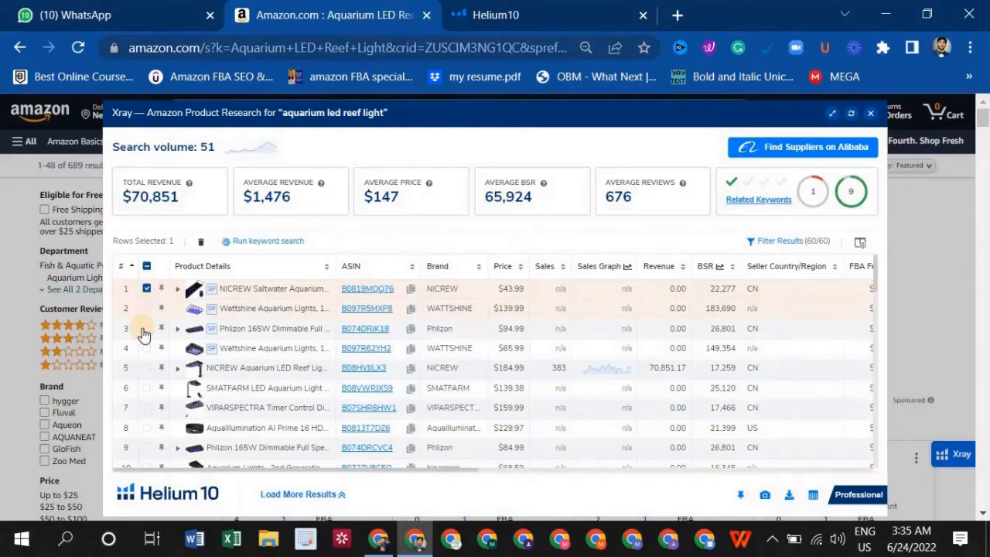
pyautogui.click(147, 328)
pyautogui.click(147, 348)
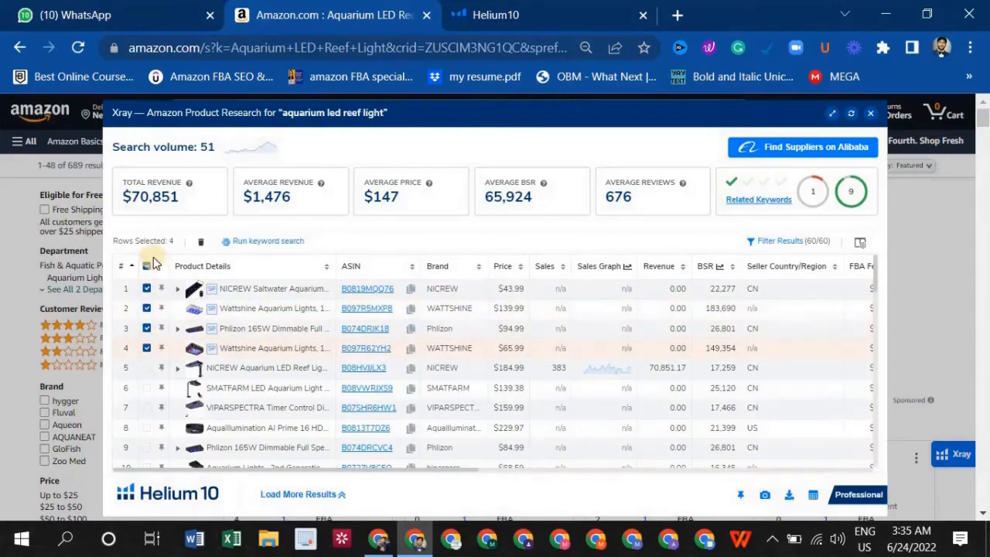
pyautogui.click(201, 244)
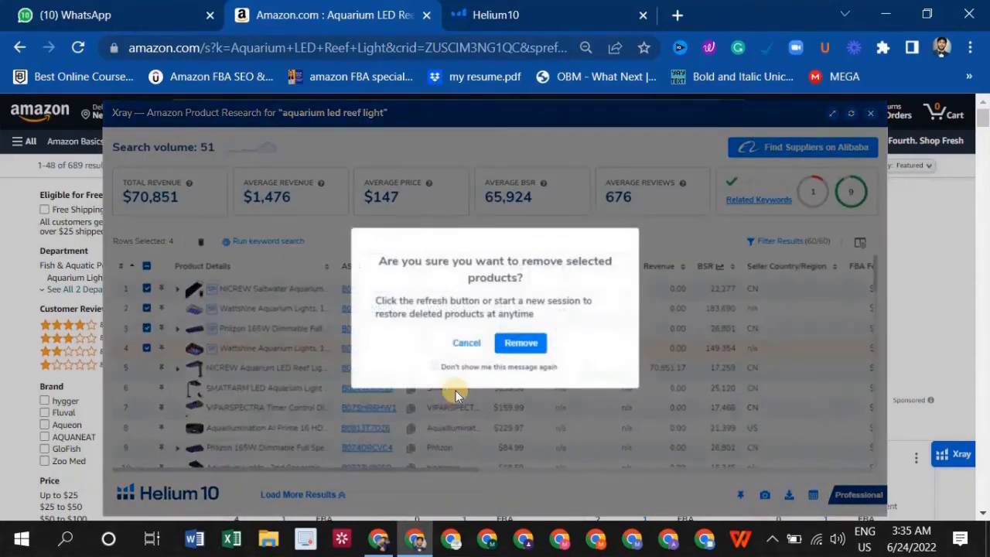
pyautogui.click(519, 346)
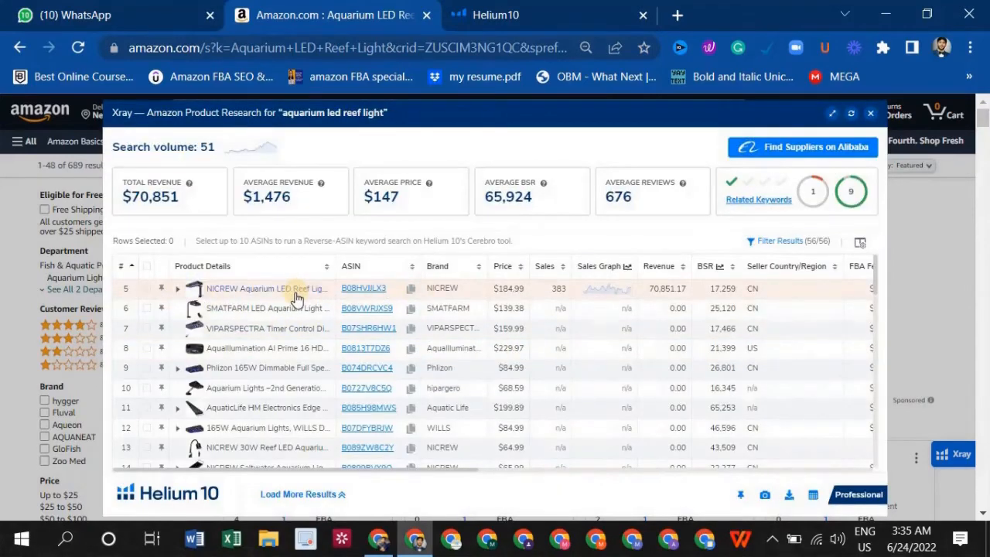
# Select ten competing reef light products in the Xray table, including rows 5 to 10, 12, 13 and 24.
pyautogui.moveTo(286, 298)
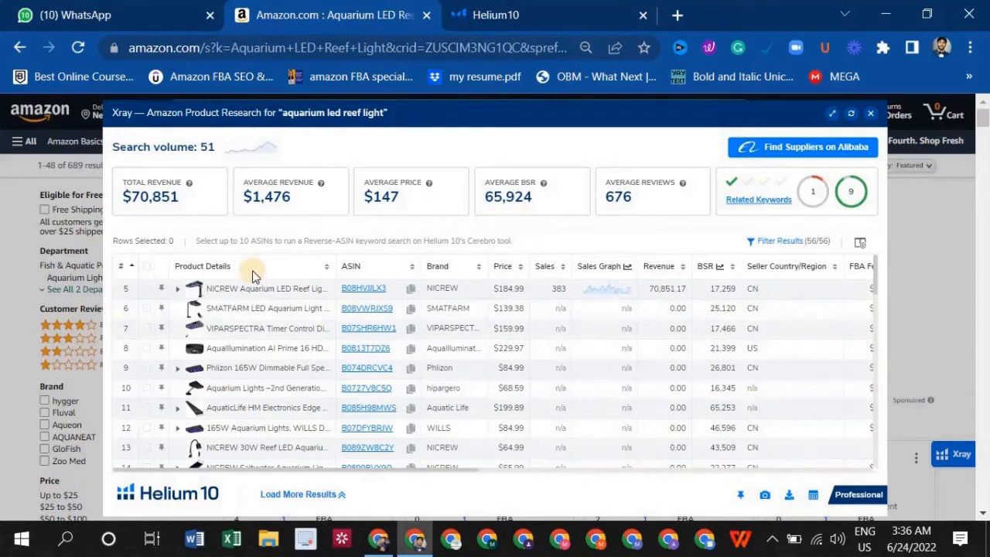
pyautogui.moveTo(195, 292)
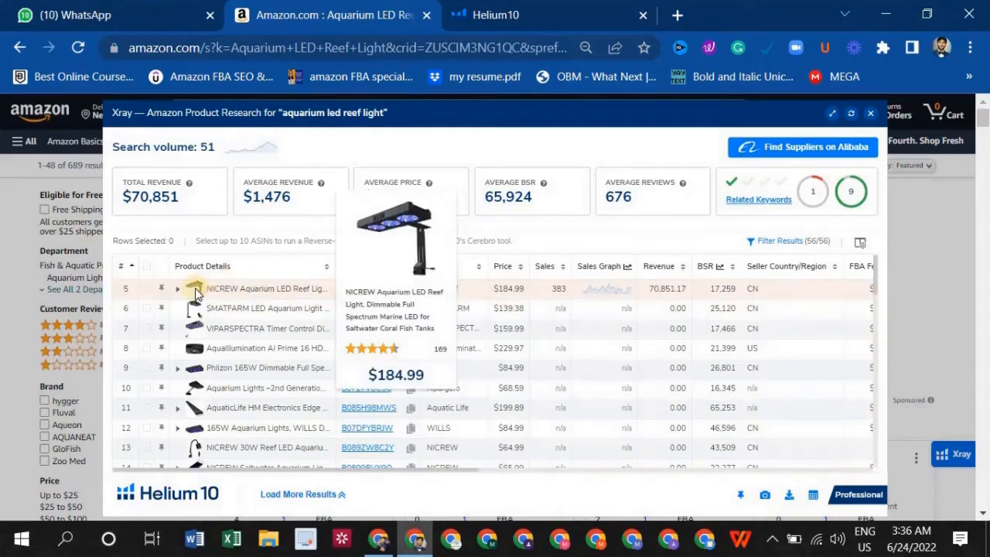
pyautogui.click(146, 289)
pyautogui.moveTo(203, 317)
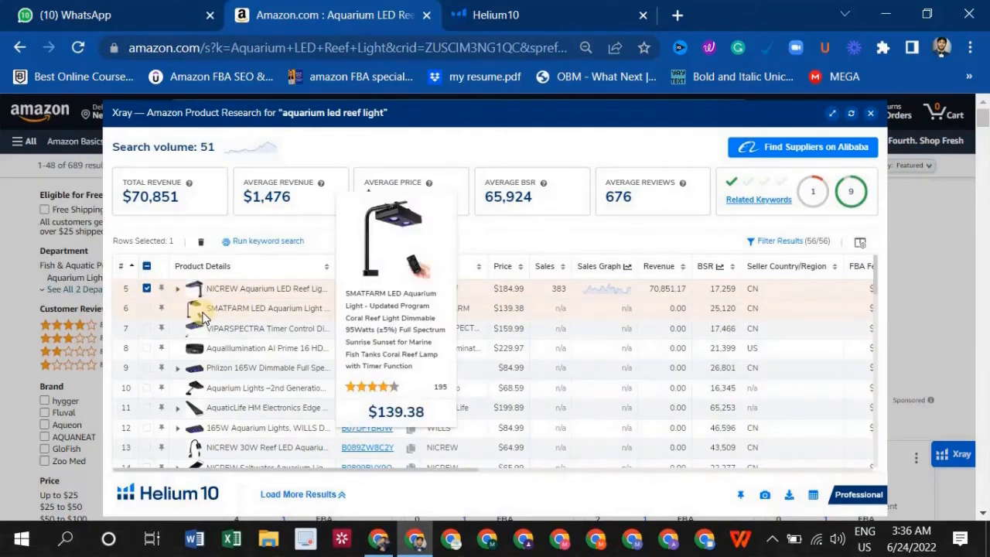
pyautogui.click(147, 309)
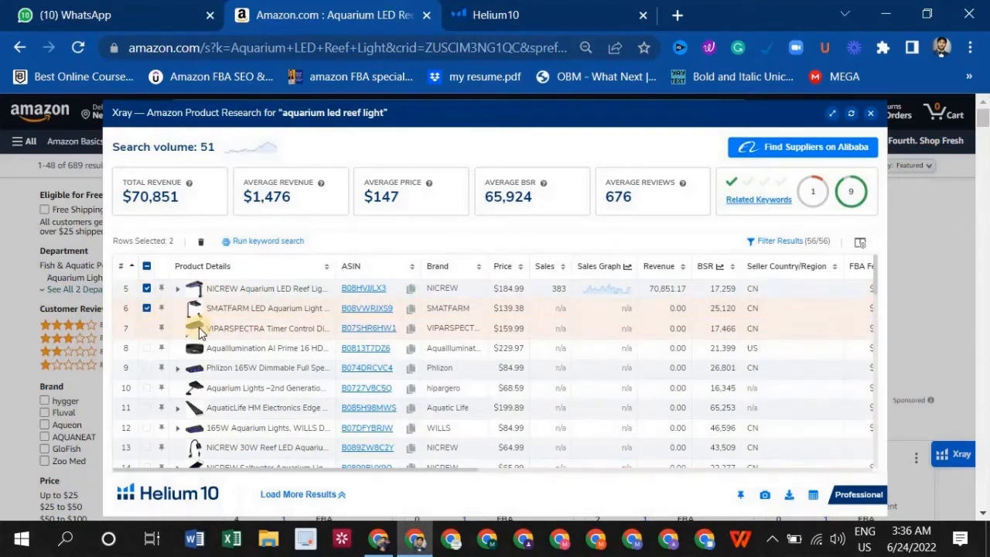
pyautogui.click(146, 328)
pyautogui.click(146, 348)
pyautogui.click(147, 368)
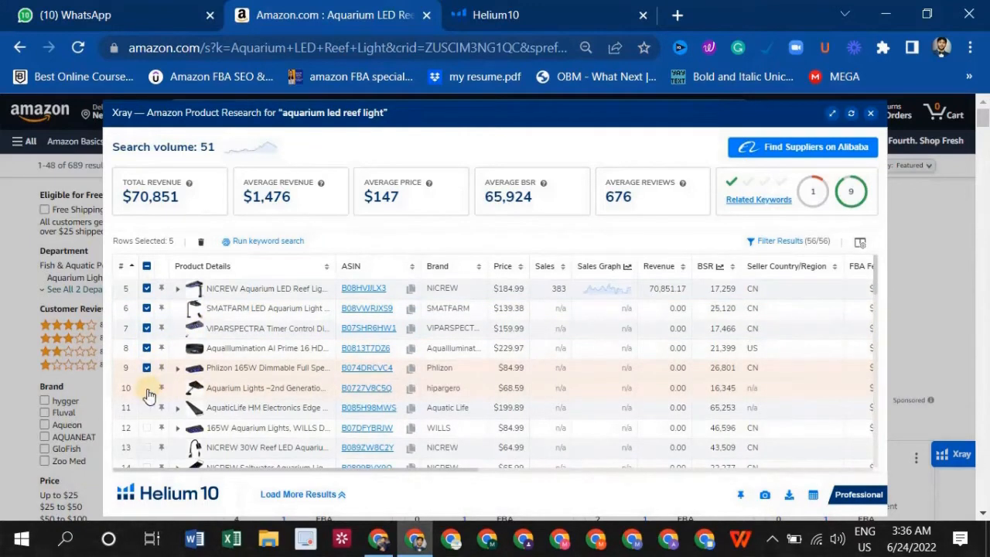
pyautogui.click(147, 388)
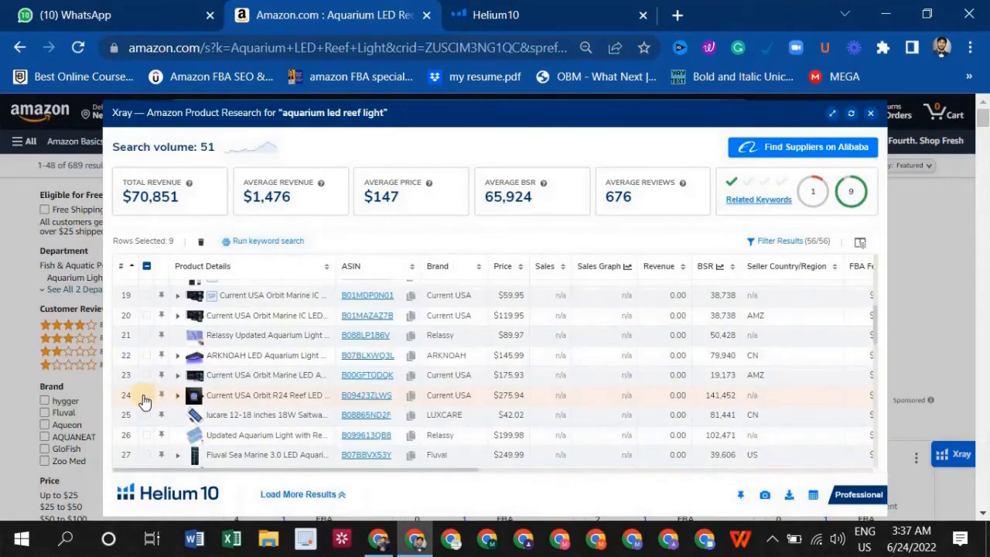
pyautogui.click(147, 398)
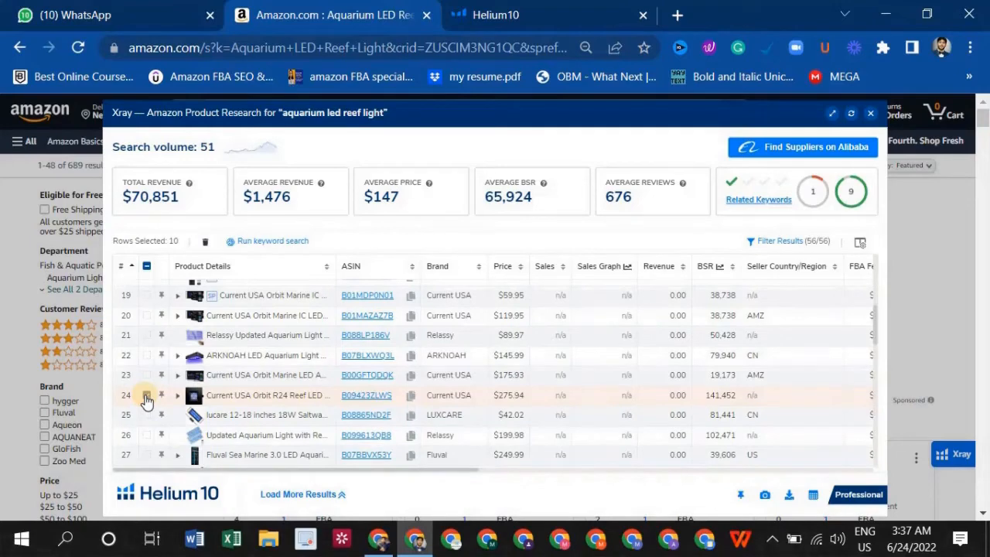
pyautogui.scroll(5, 147, 397)
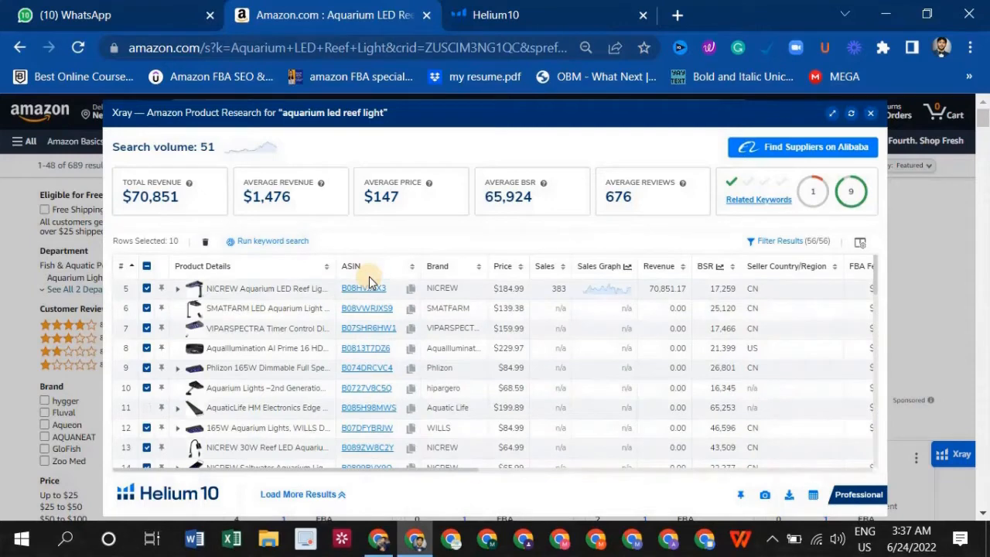
# Run the Cerebro keyword search on the ten selected competitor products and check how many keywords it returns.
pyautogui.click(293, 242)
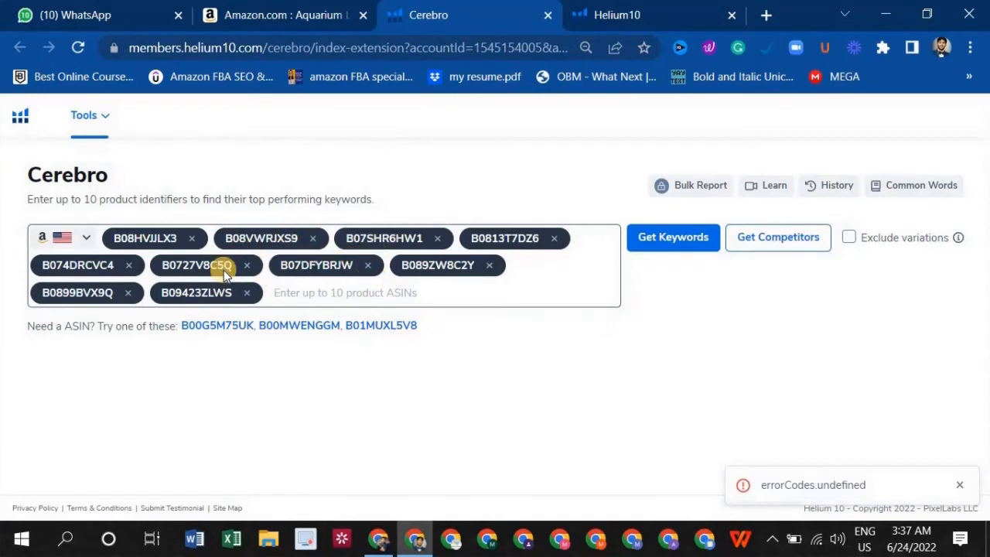
pyautogui.click(959, 484)
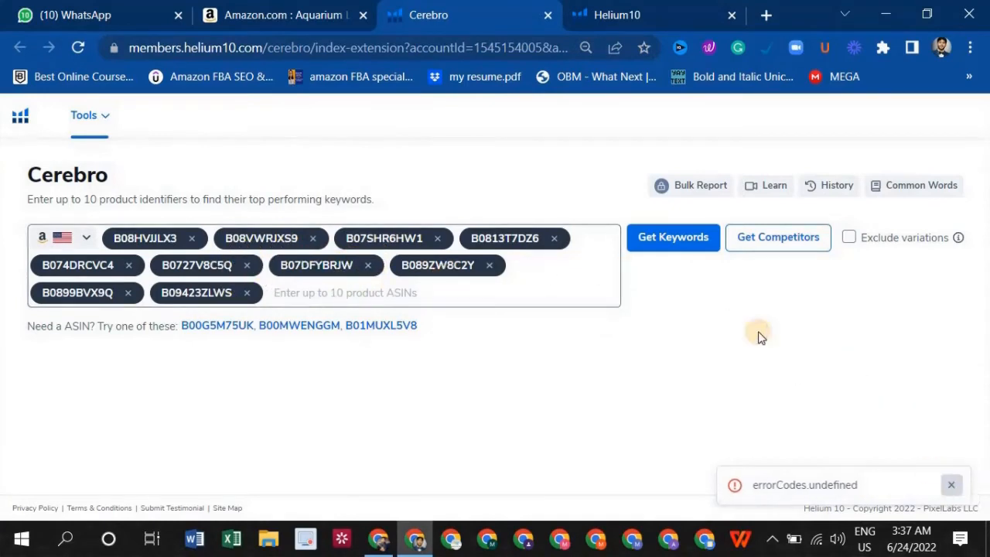
pyautogui.click(670, 246)
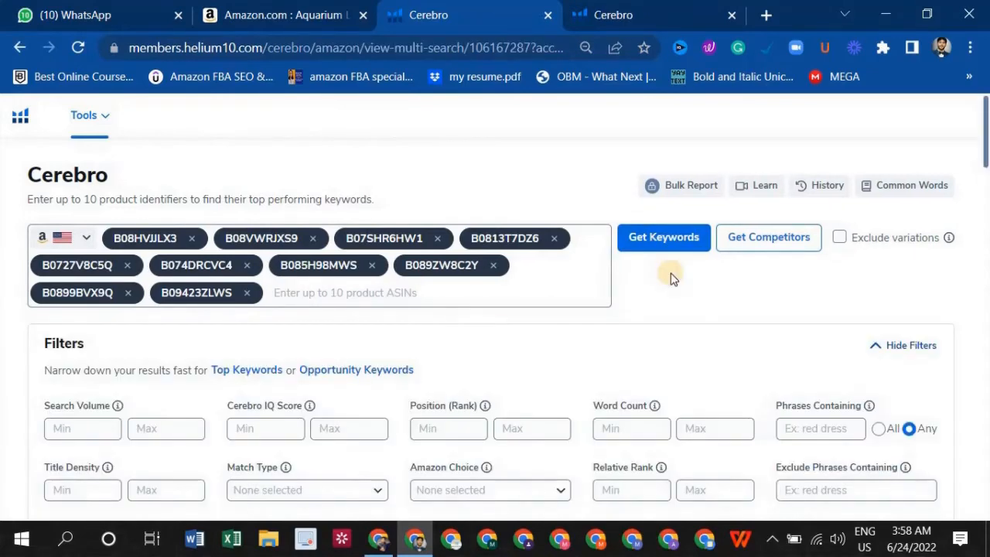
pyautogui.scroll(-1, 541, 276)
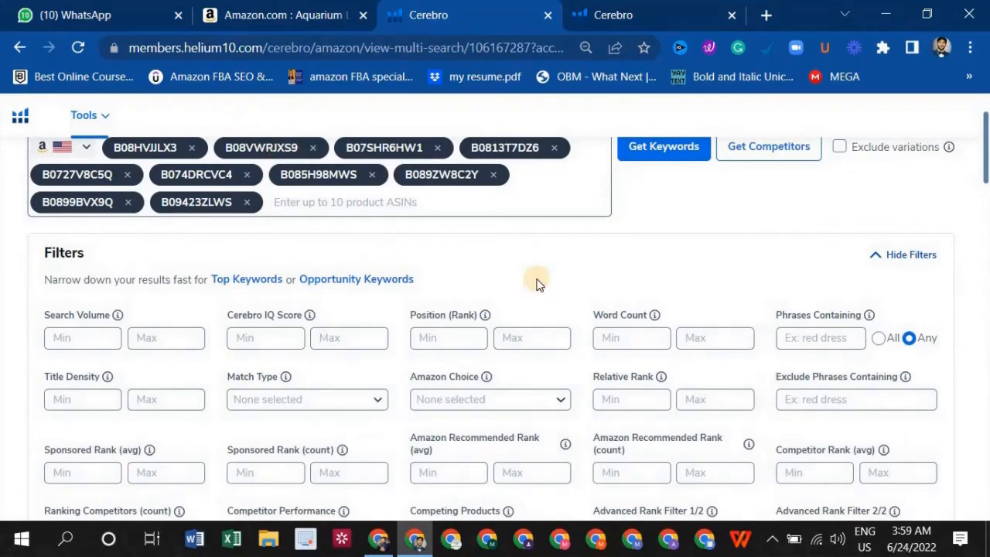
pyautogui.scroll(-6, 539, 284)
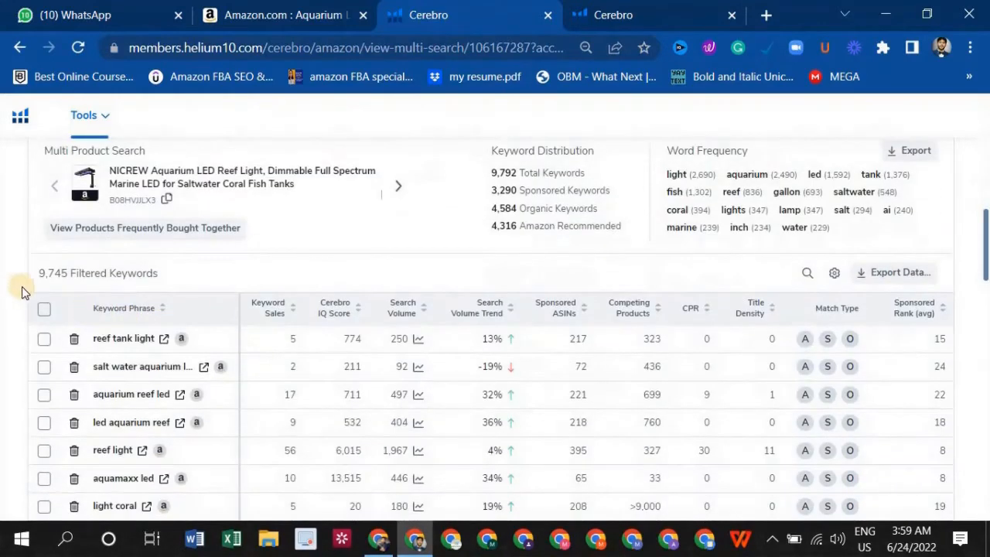
pyautogui.doubleClick(67, 276)
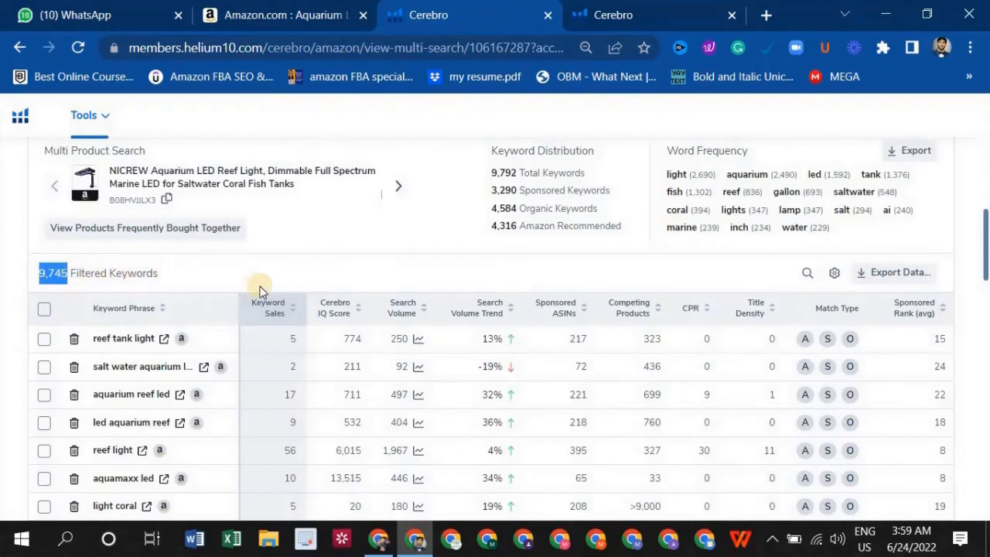
# Set the minimum search volume in the Cerebro keyword filters to 300.
pyautogui.scroll(5, 260, 290)
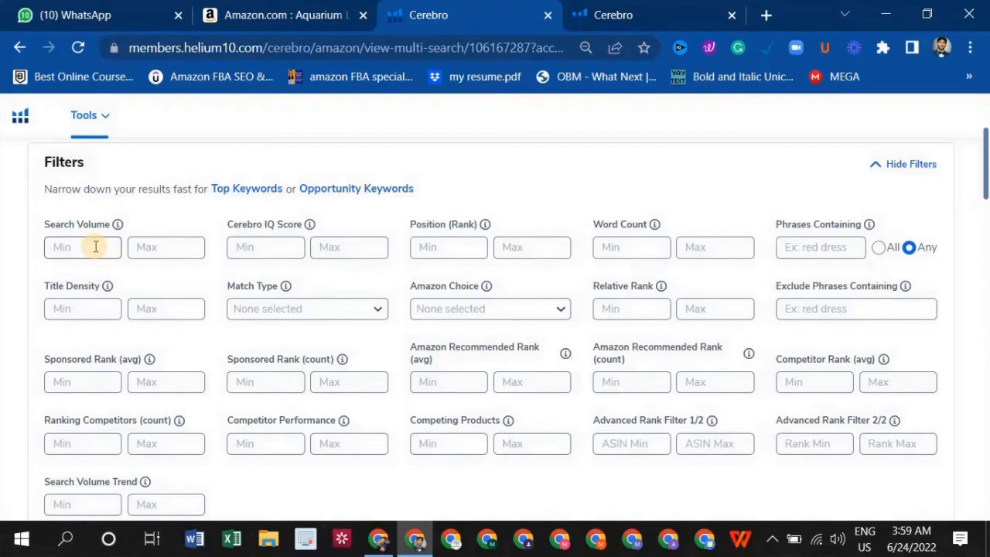
pyautogui.scroll(2, 96, 247)
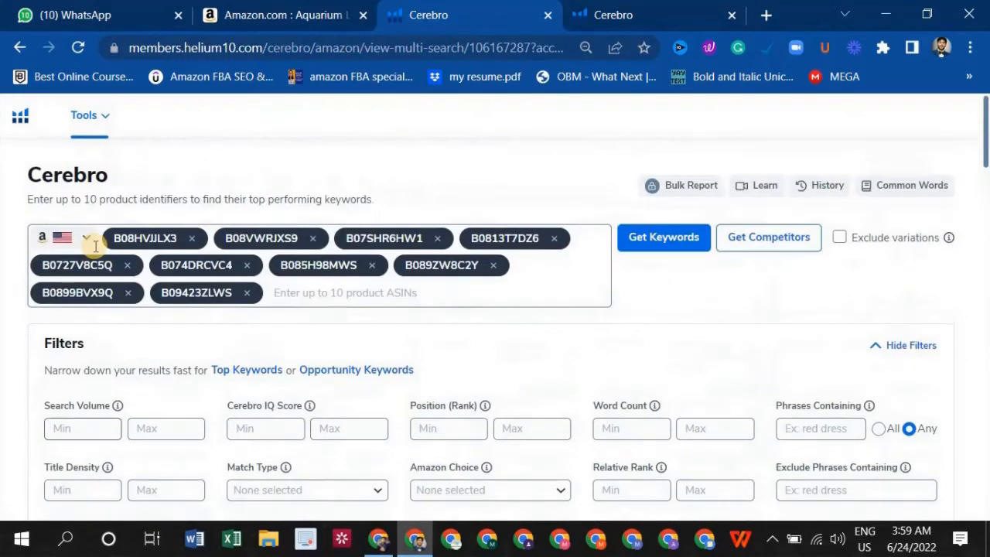
pyautogui.scroll(-1, 95, 325)
pyautogui.click(85, 335)
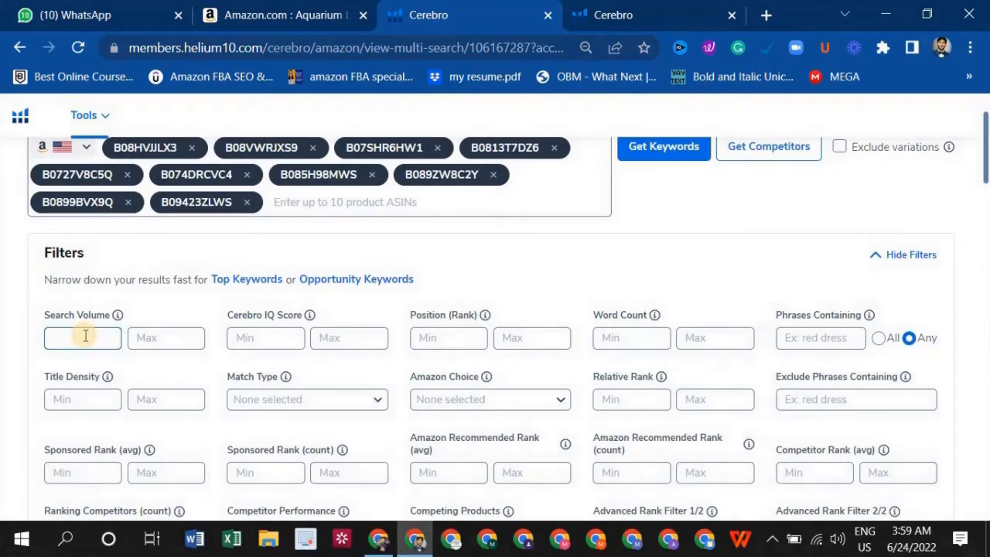
pyautogui.write('3000')
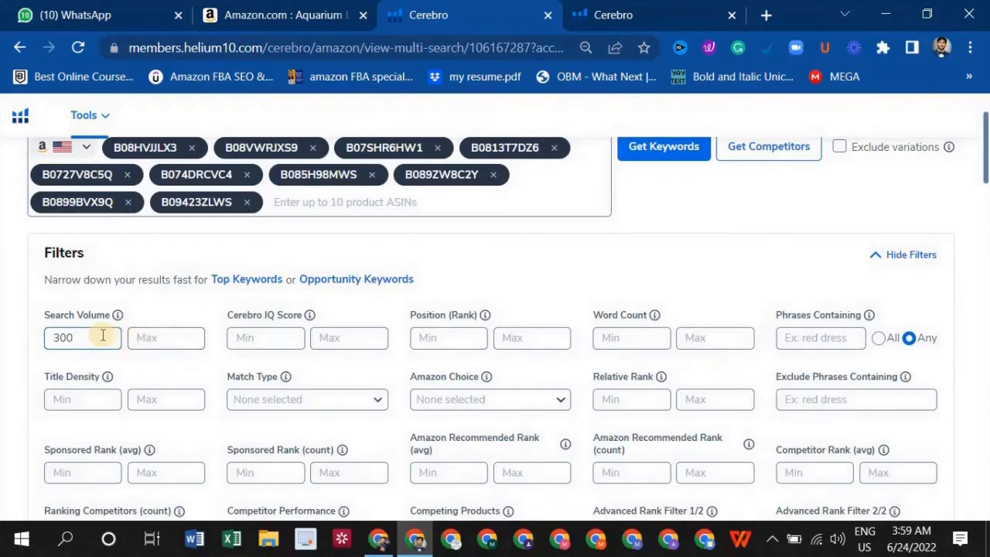
# Look through the keyword phrases in the results table and set the minimum word count filter to 2.
pyautogui.click(629, 337)
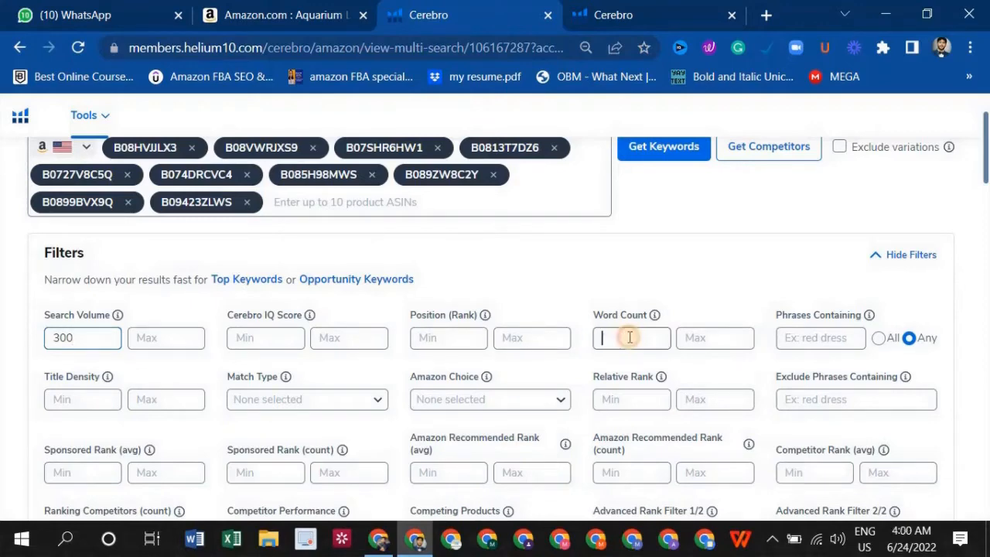
pyautogui.write('2')
pyautogui.scroll(-10, 629, 337)
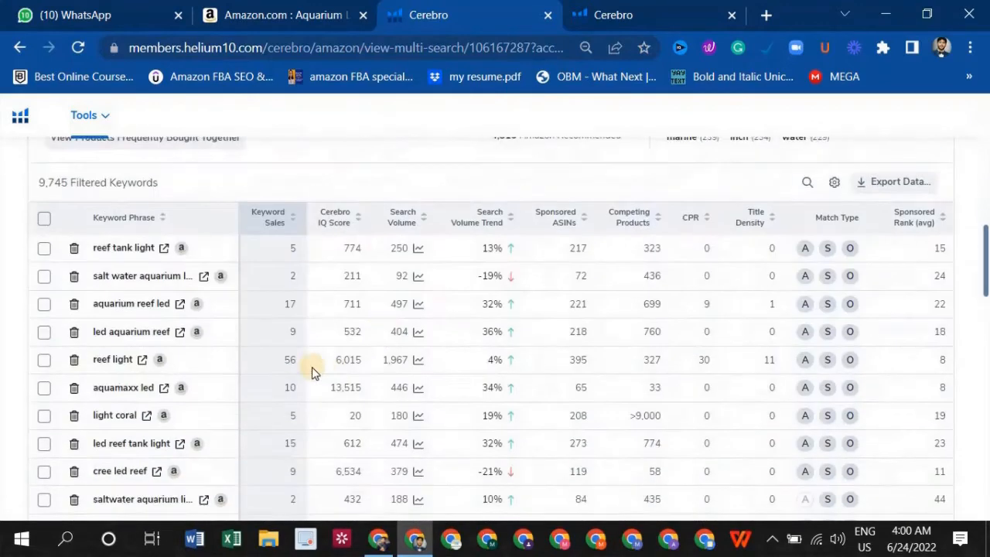
pyautogui.scroll(-6, 178, 373)
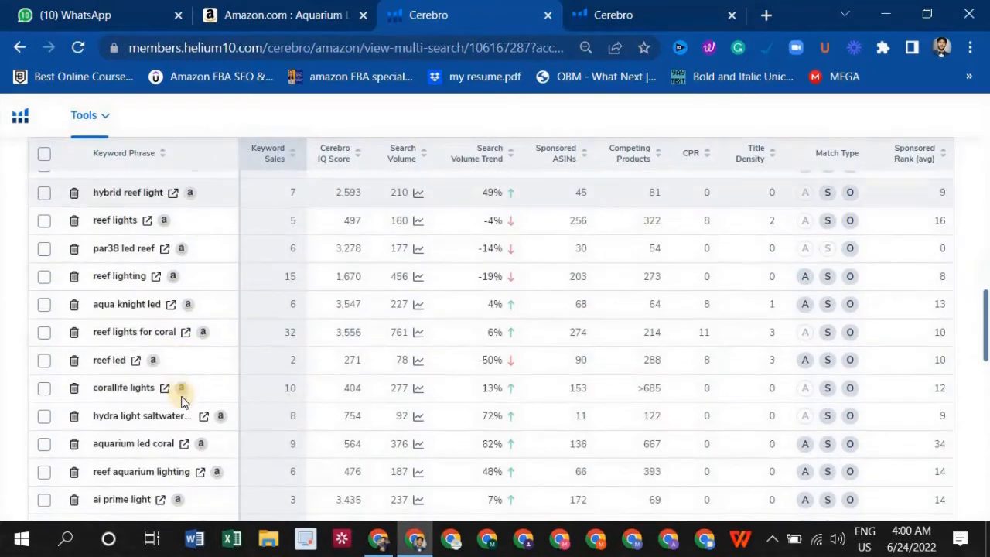
pyautogui.scroll(-3, 139, 470)
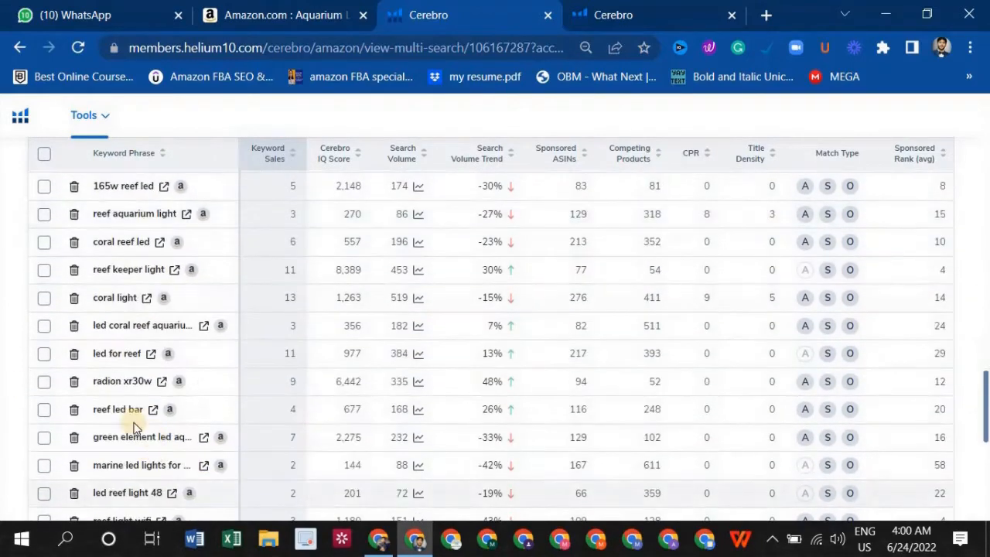
pyautogui.scroll(-5, 127, 409)
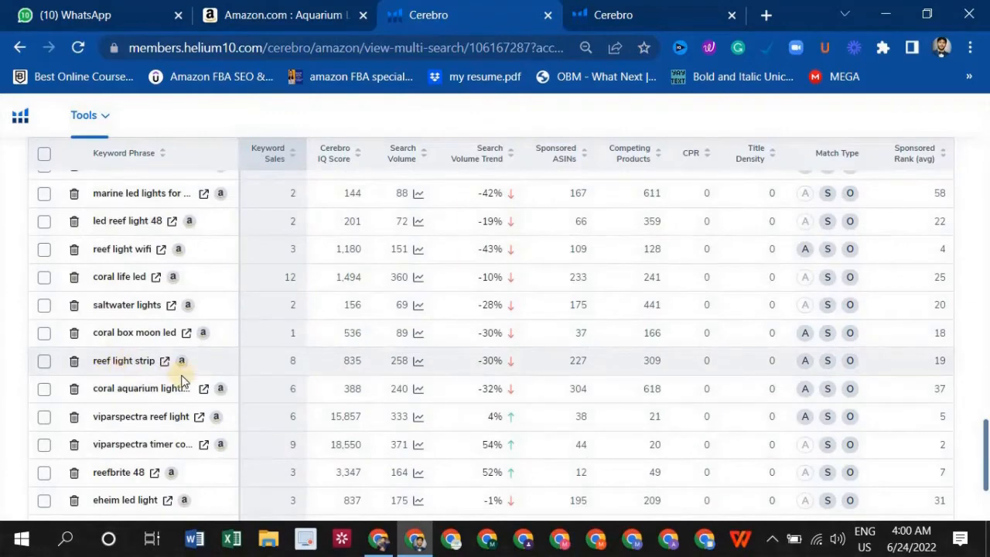
pyautogui.scroll(15, 272, 396)
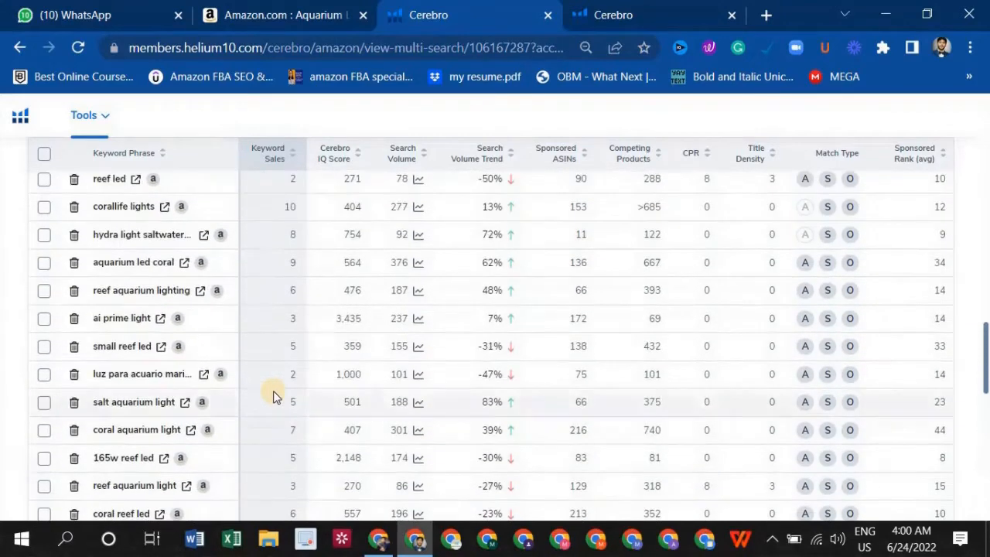
pyautogui.scroll(4, 272, 396)
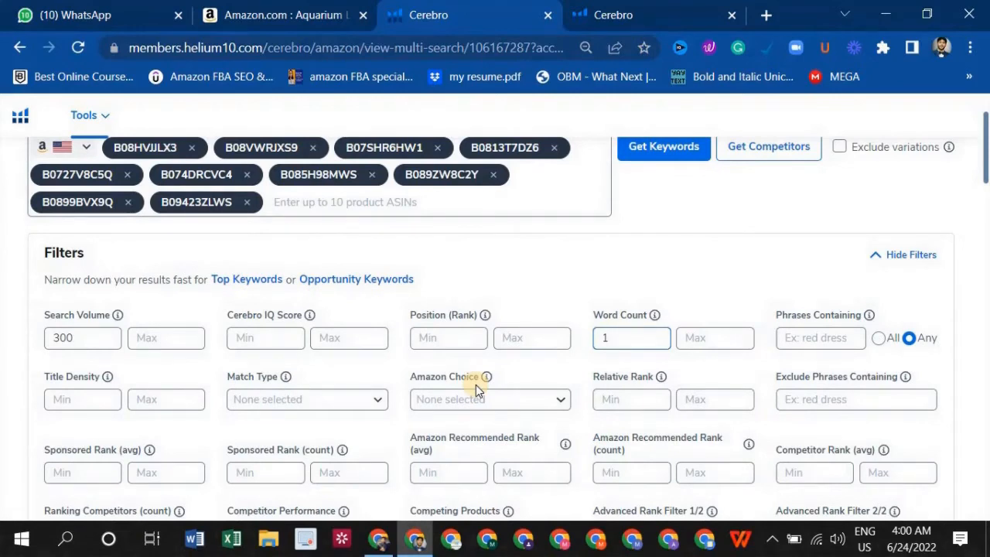
pyautogui.press('BackSpace')
pyautogui.write('2')
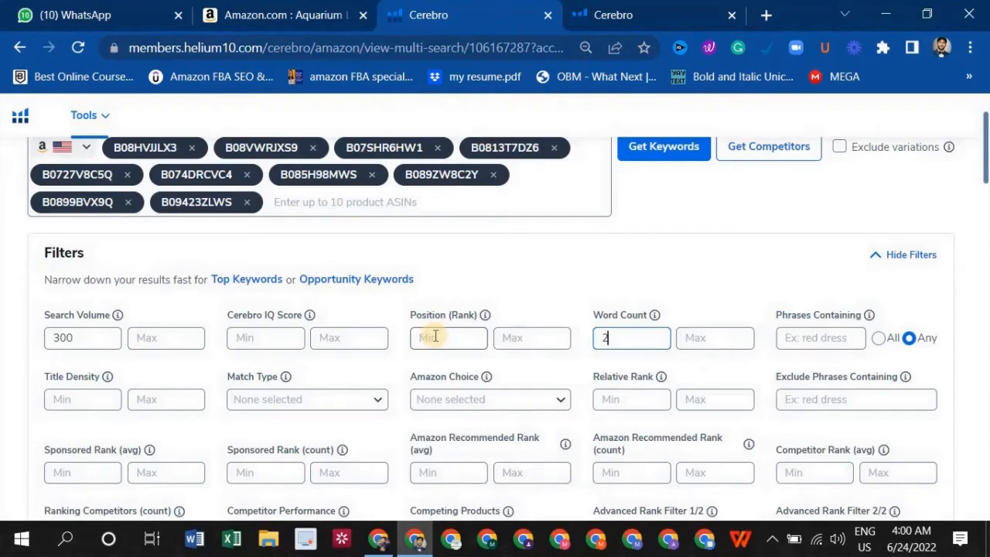
# Switch to the Amazon search results to examine the result count and the sponsored and organic listings, and return to the Cerebro keyword results.
pyautogui.click(317, 11)
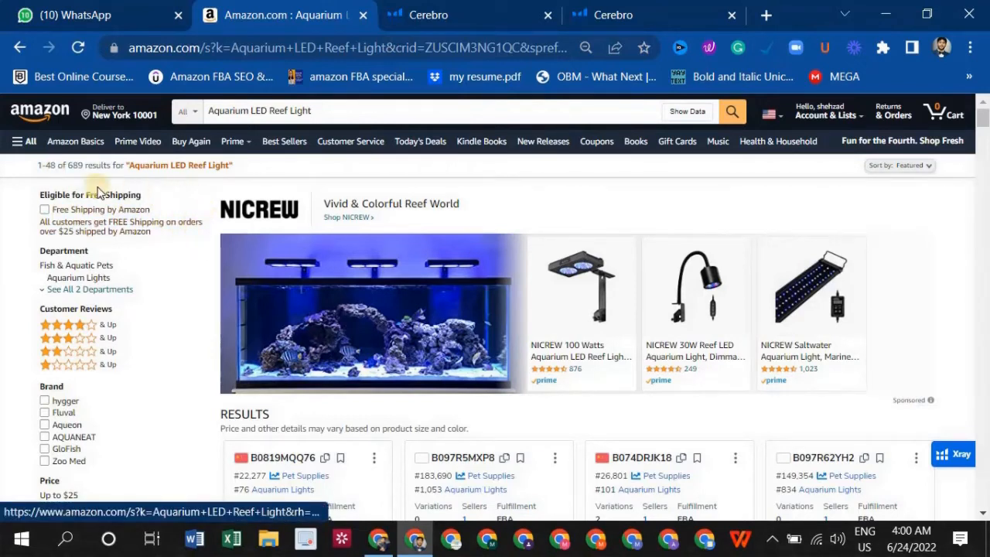
pyautogui.doubleClick(74, 167)
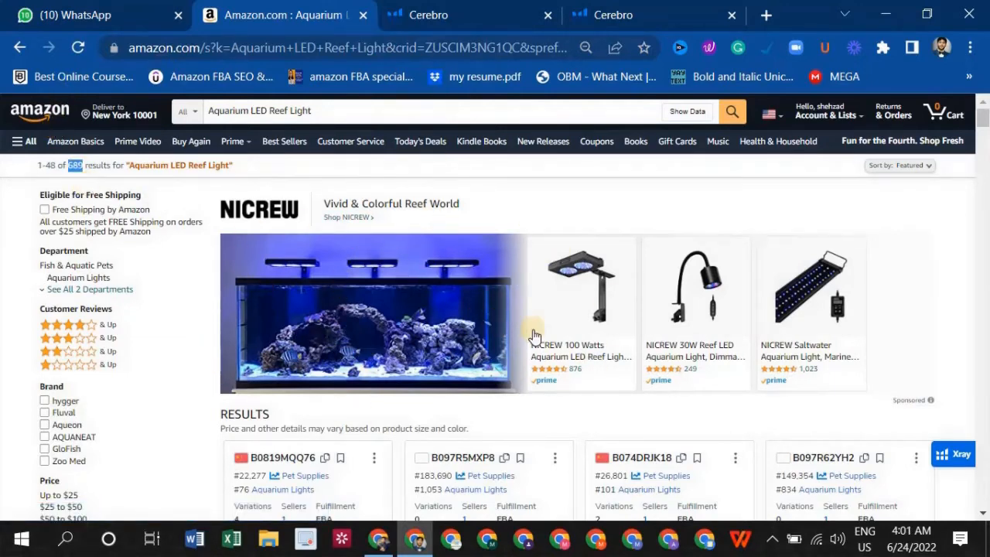
pyautogui.scroll(-3, 401, 339)
pyautogui.scroll(-5, 325, 394)
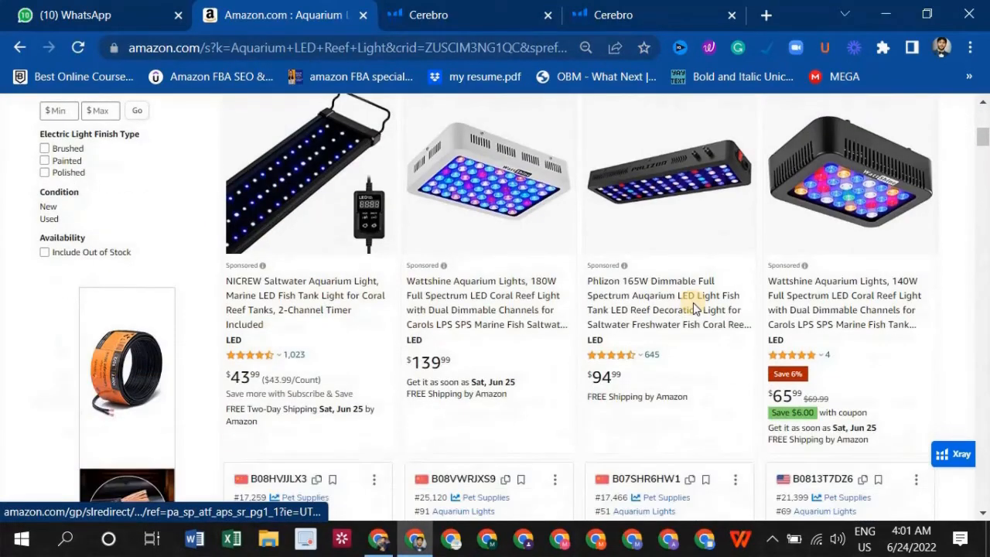
pyautogui.scroll(-1, 317, 334)
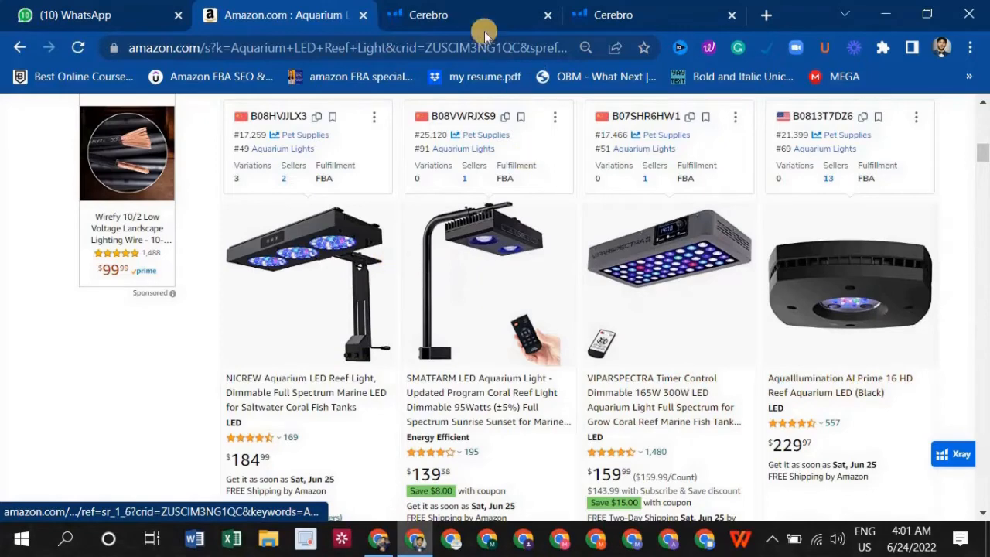
pyautogui.click(619, 9)
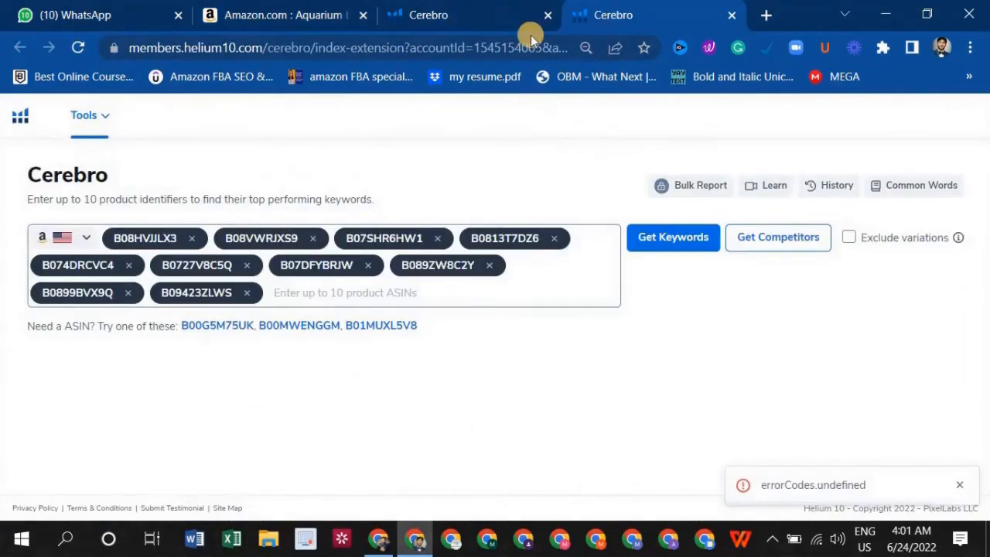
pyautogui.click(482, 11)
# Set the position rank filter to a range from 1 to 30.
pyautogui.scroll(1, 410, 209)
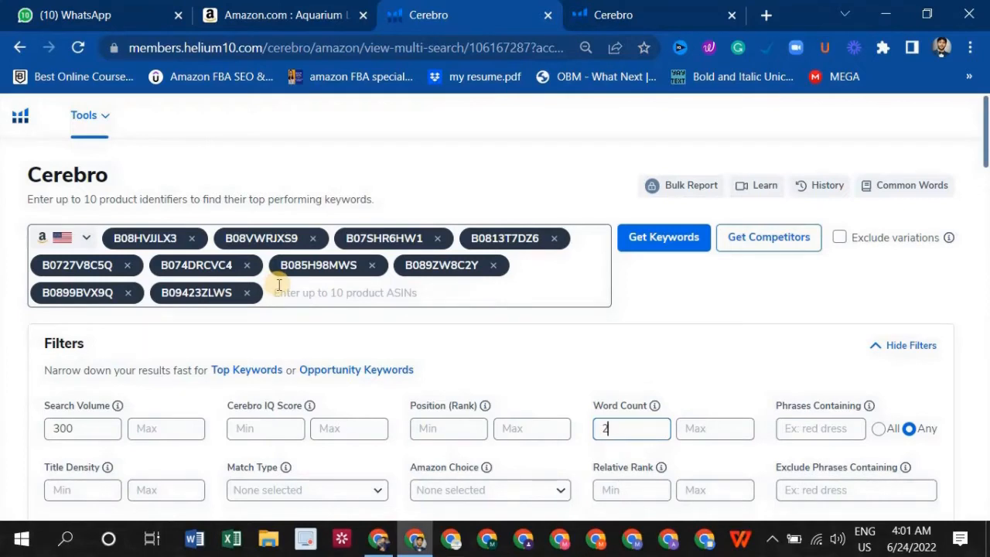
pyautogui.click(442, 429)
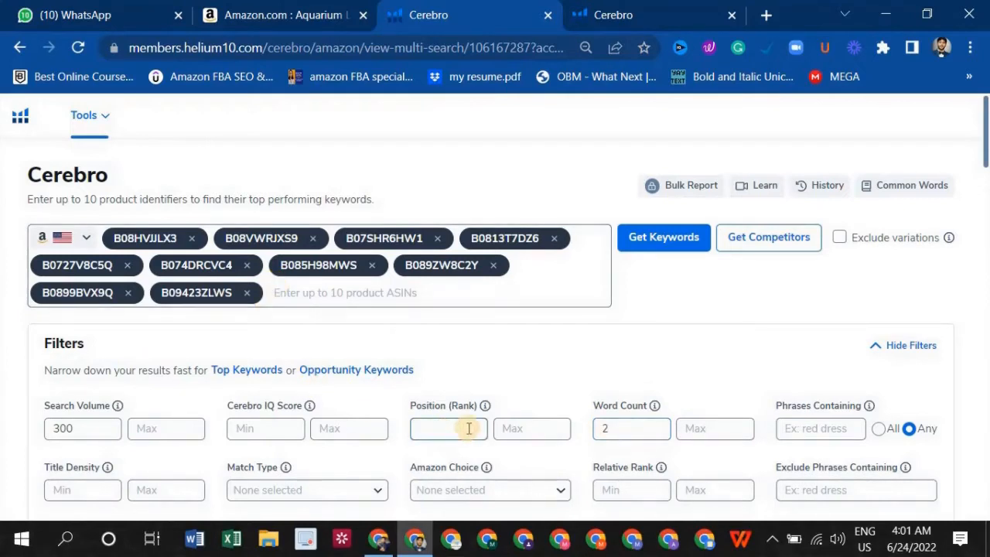
pyautogui.write('1')
pyautogui.click(511, 428)
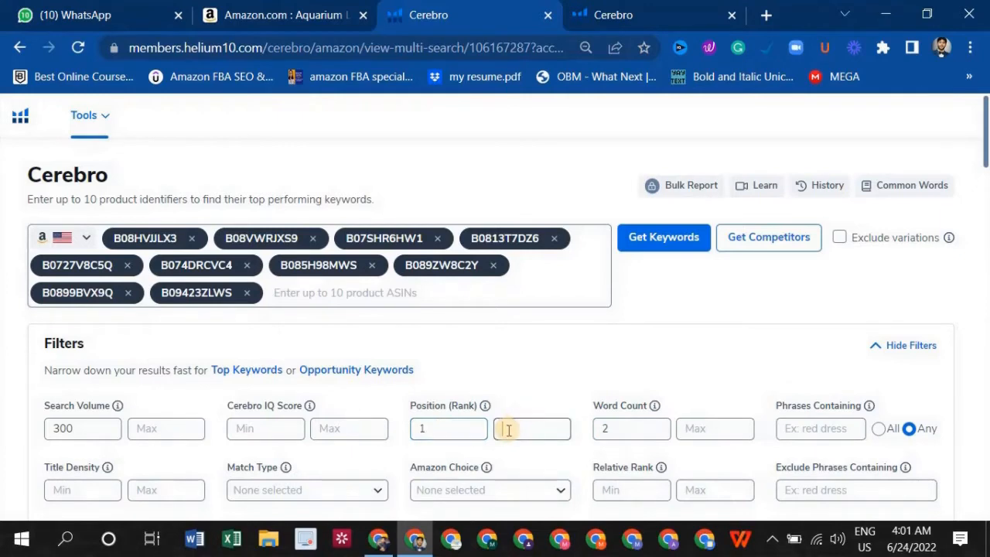
pyautogui.write('30')
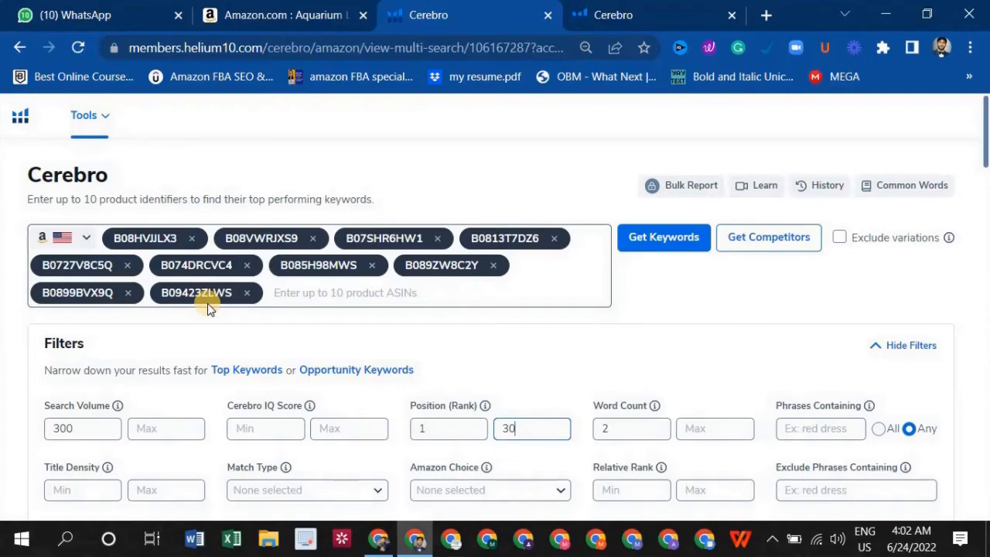
# Limit the match type filter to Organic keywords.
pyautogui.scroll(-1, 207, 308)
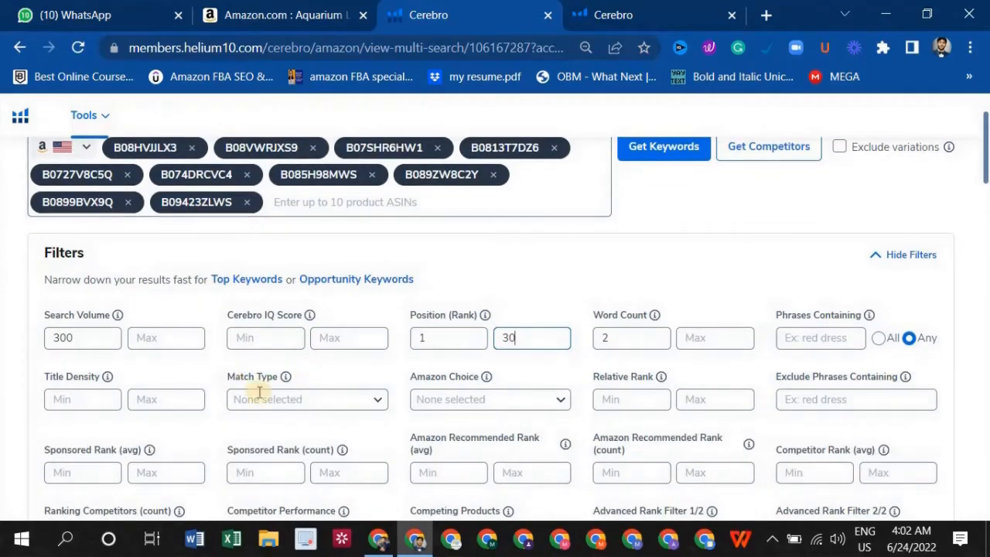
pyautogui.scroll(-1, 325, 324)
pyautogui.click(348, 307)
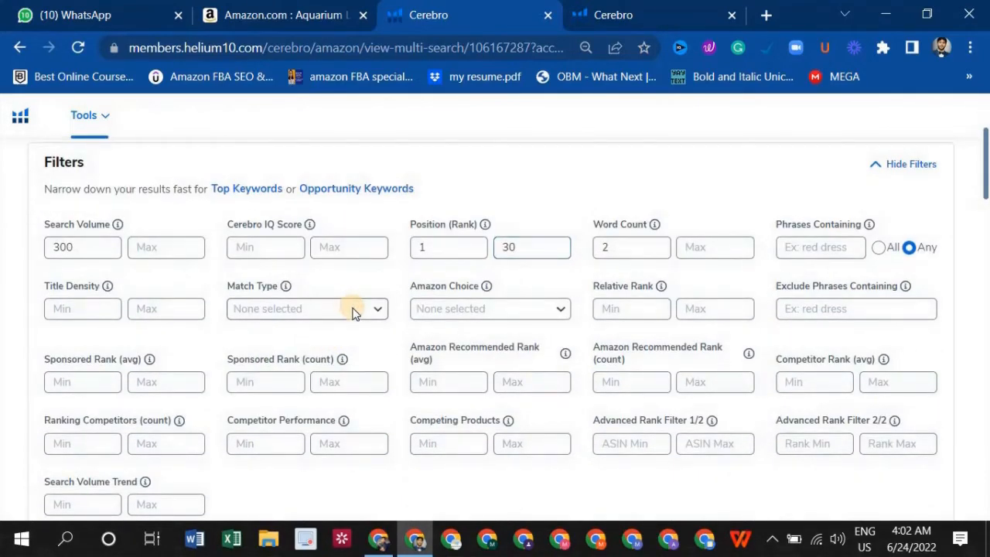
pyautogui.click(275, 376)
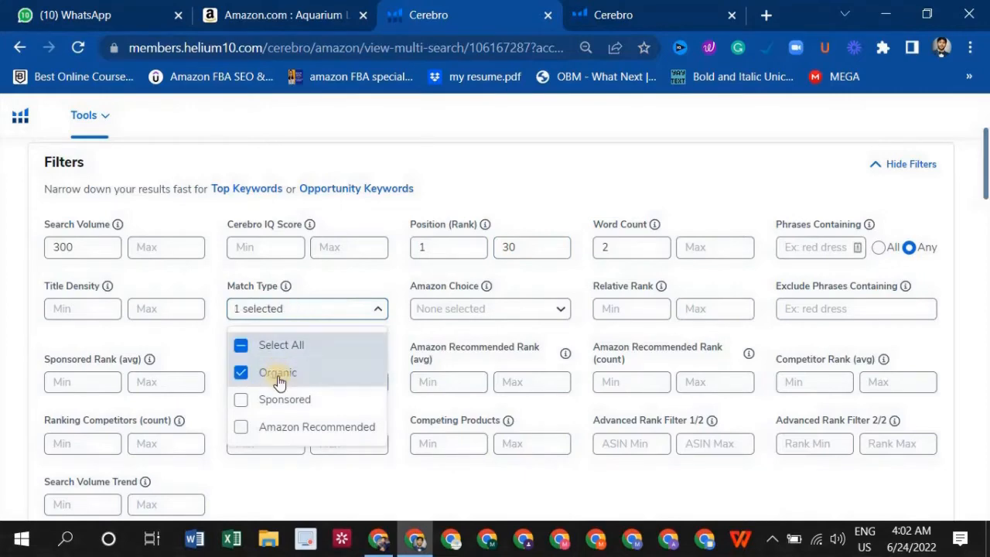
pyautogui.click(364, 466)
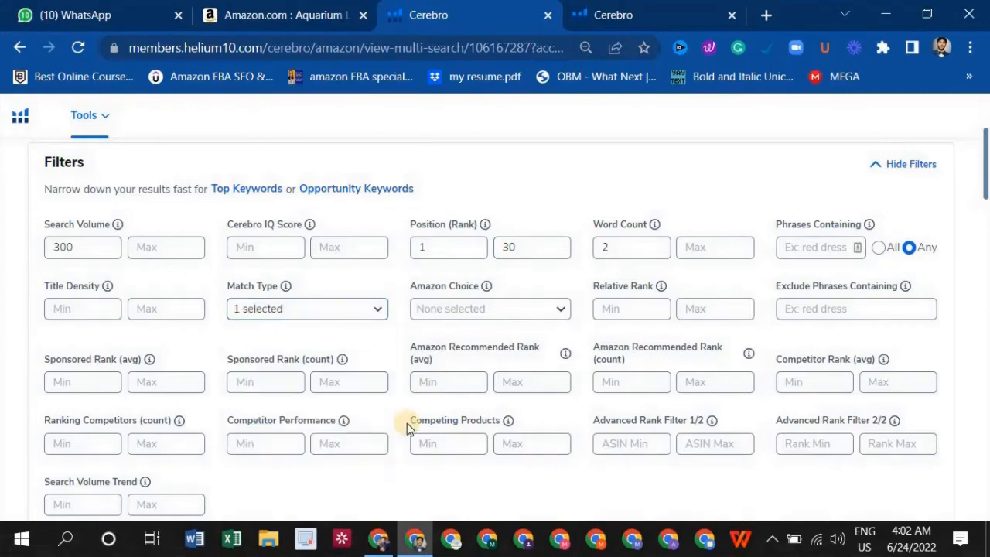
# Apply the filters to the keyword results and look over the filtered keyword list.
pyautogui.scroll(-4, 314, 337)
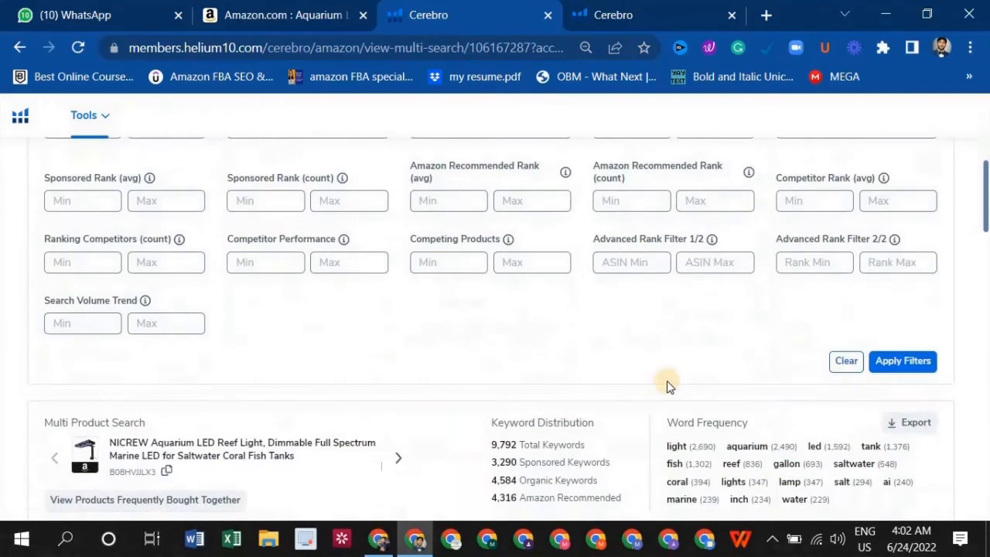
pyautogui.click(915, 283)
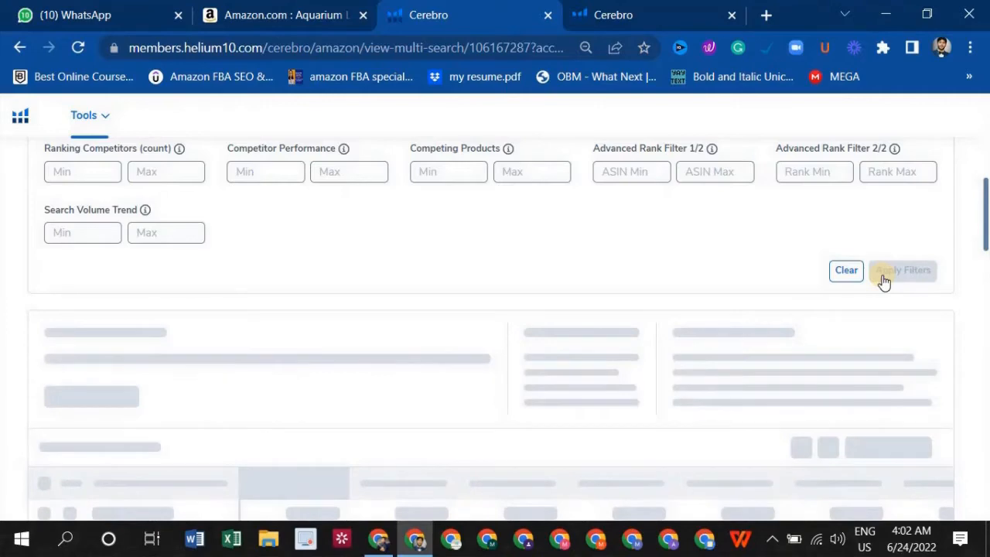
pyautogui.scroll(-2, 675, 336)
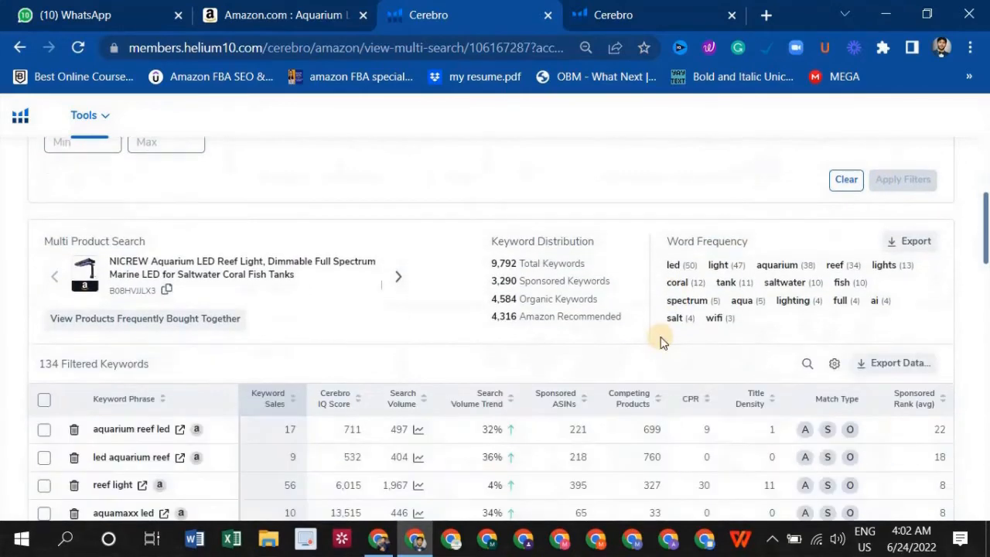
pyautogui.scroll(-1, 661, 343)
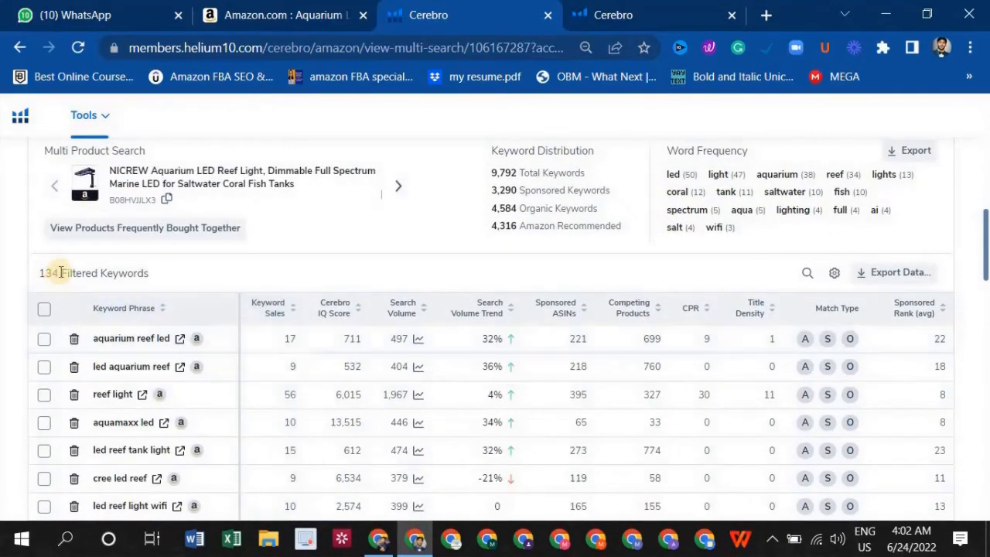
# Examine the number of filtered keywords, the filter settings in use and the list of keyword phrases.
pyautogui.moveTo(61, 272); pyautogui.dragTo(28, 286)
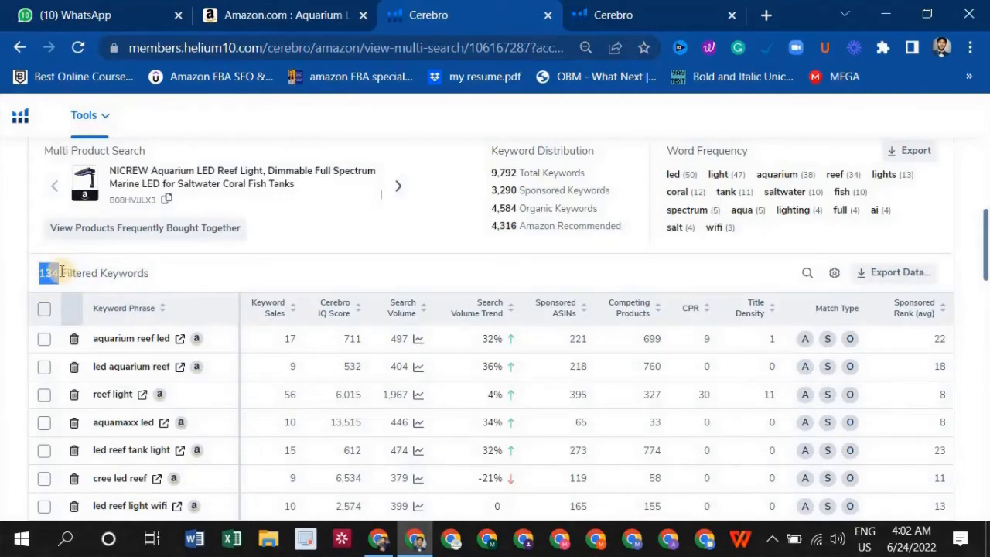
pyautogui.click(42, 271)
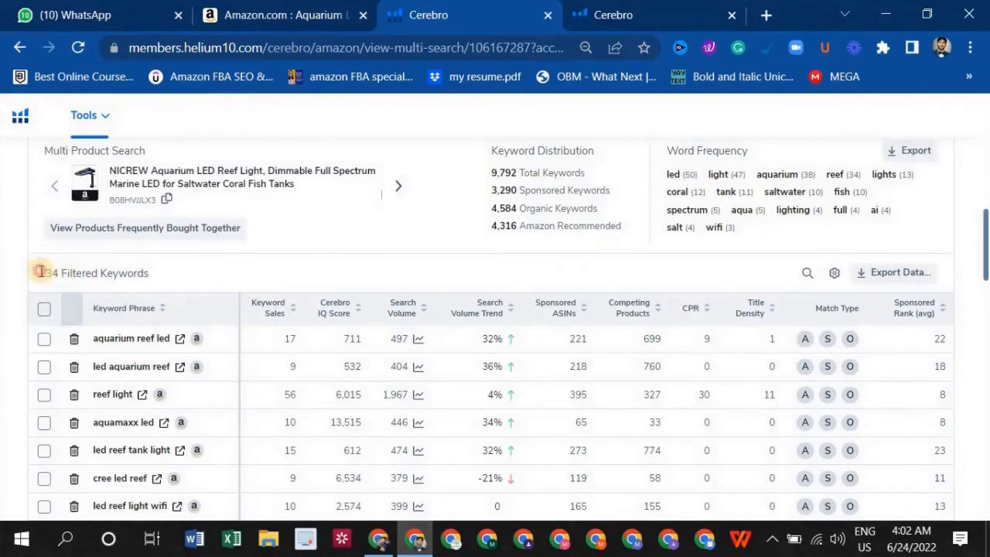
pyautogui.moveTo(41, 271); pyautogui.dragTo(58, 269)
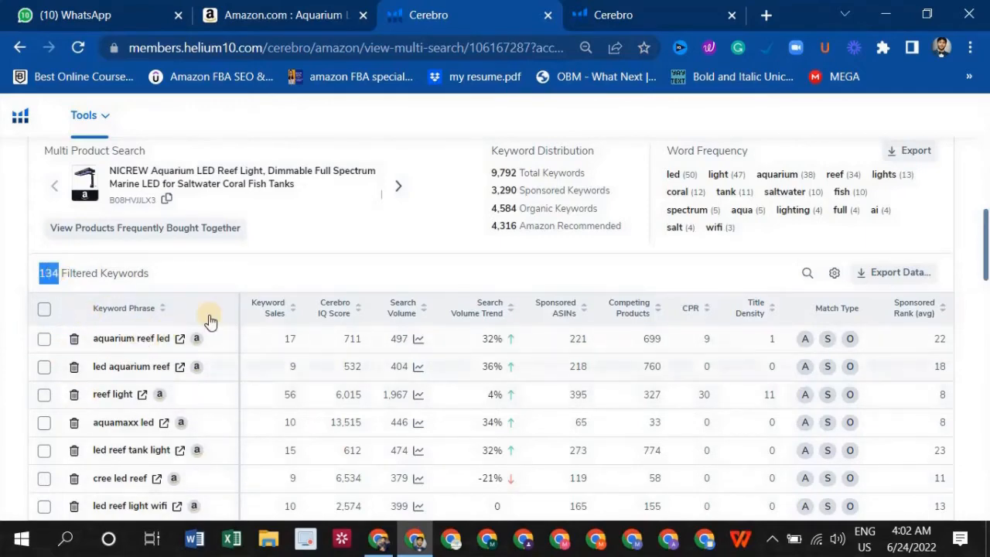
pyautogui.scroll(1, 250, 311)
pyautogui.scroll(5, 250, 311)
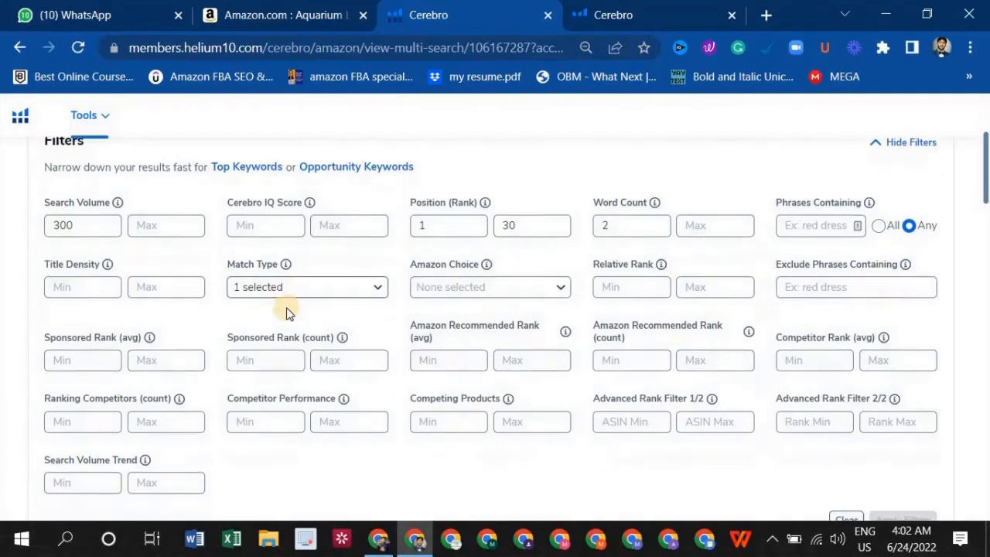
pyautogui.scroll(-8, 282, 313)
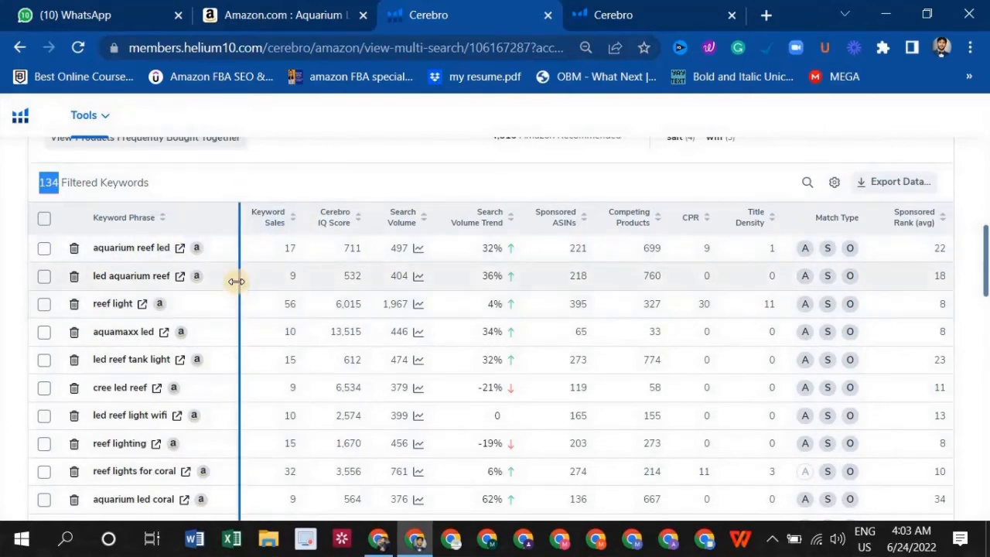
pyautogui.scroll(1, 333, 294)
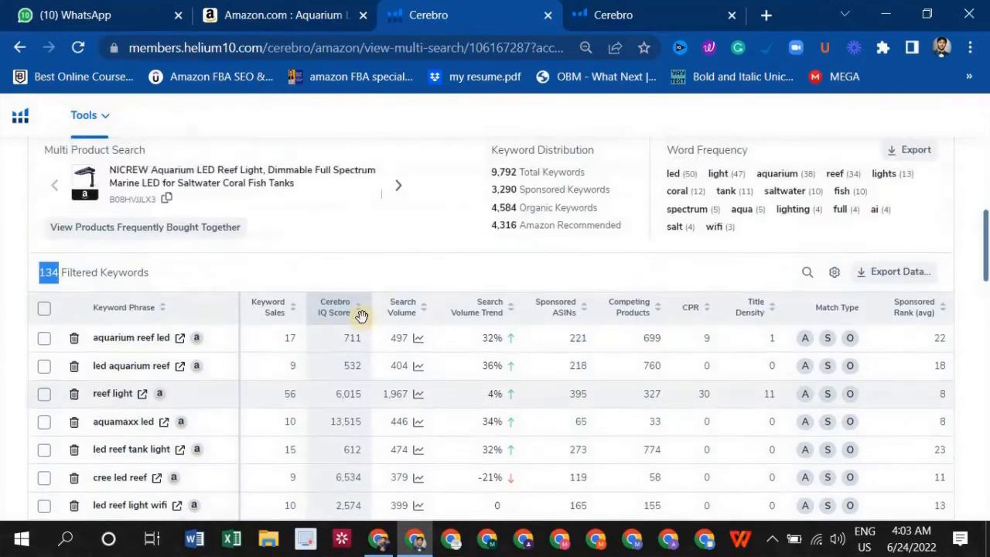
pyautogui.scroll(1, 667, 283)
pyautogui.scroll(-1, 671, 280)
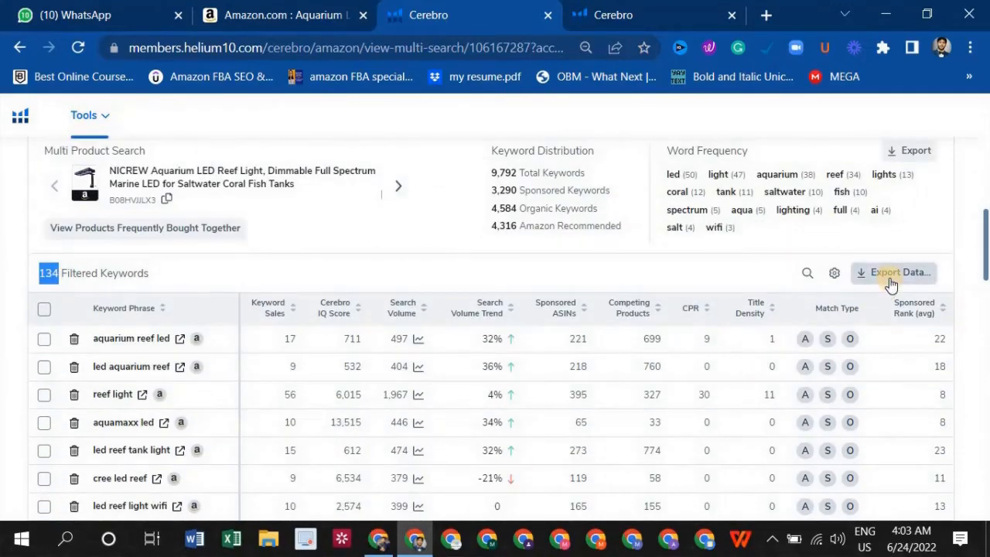
# Export the filtered Cerebro keywords as a CSV file and open the downloaded file in WPS Office.
pyautogui.click(890, 277)
pyautogui.click(882, 307)
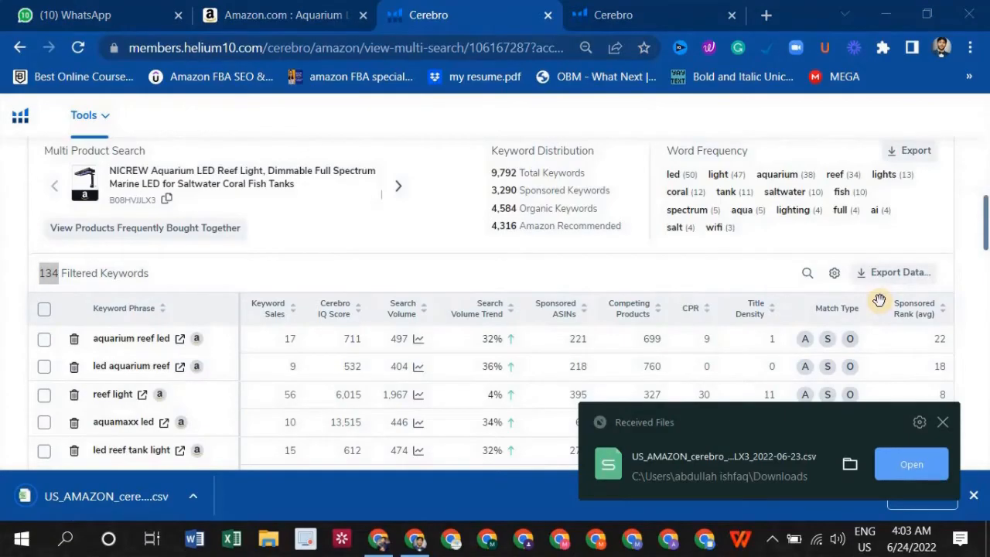
pyautogui.click(911, 464)
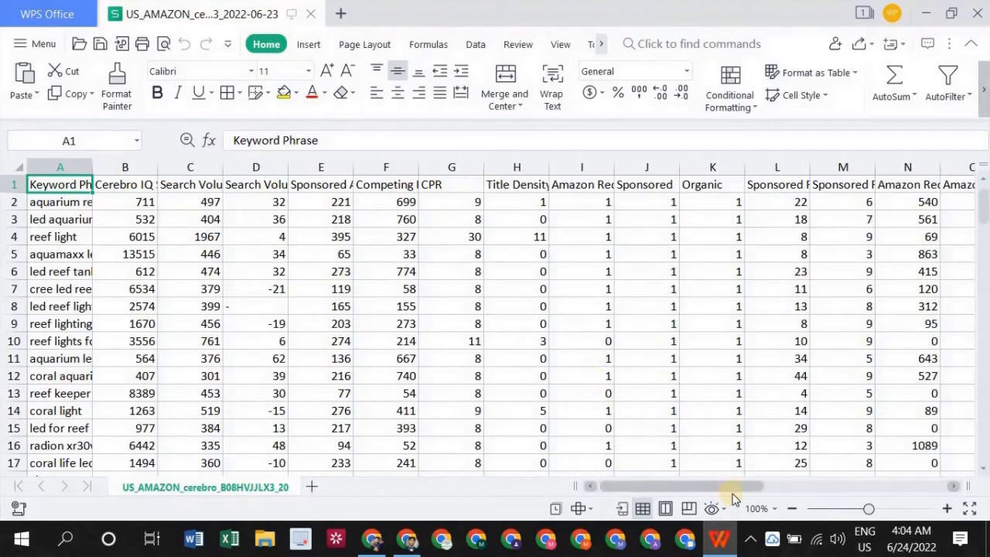
# Widen the Keyword Phrase column in the exported spreadsheet.
pyautogui.moveTo(866, 512); pyautogui.dragTo(857, 514)
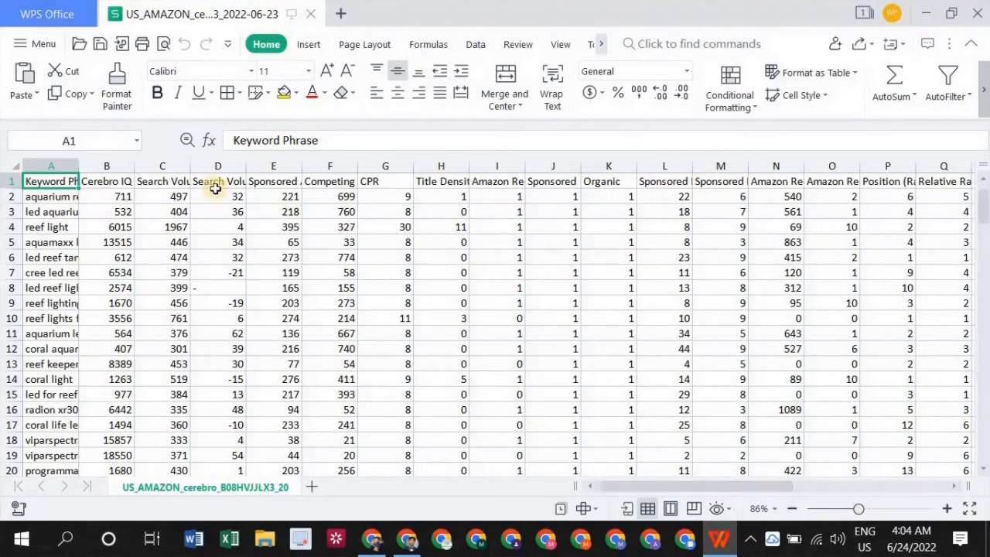
pyautogui.click(418, 539)
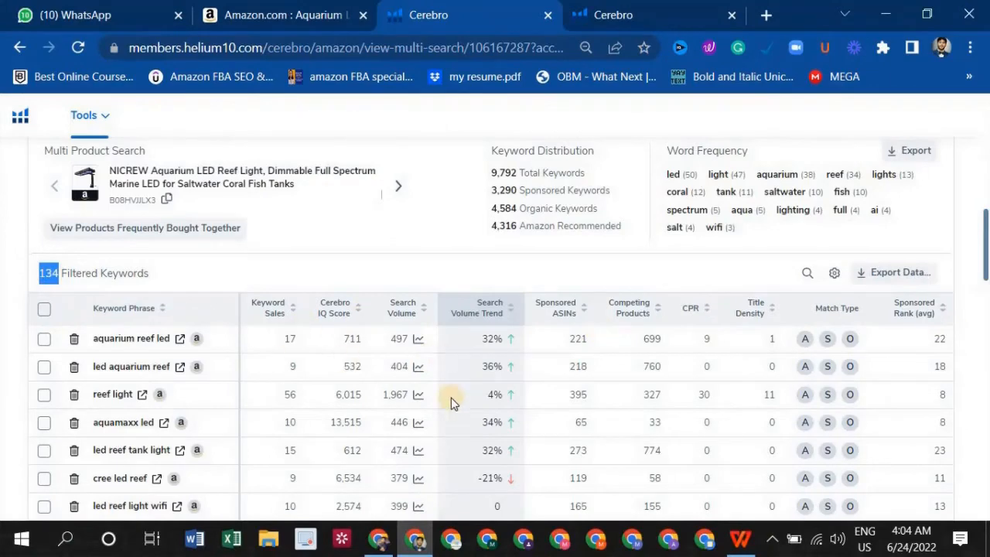
pyautogui.click(740, 539)
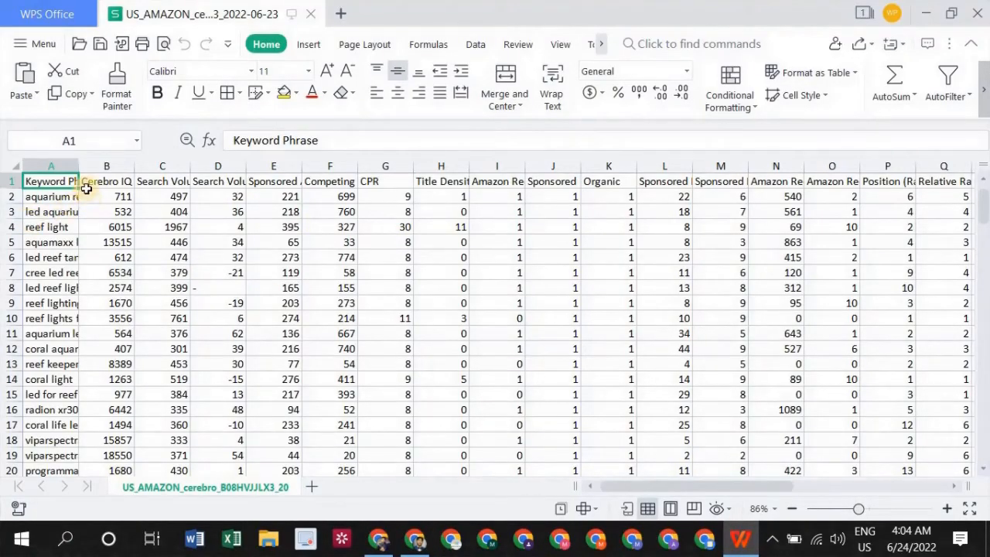
pyautogui.moveTo(79, 167); pyautogui.dragTo(106, 167)
pyautogui.click(154, 160)
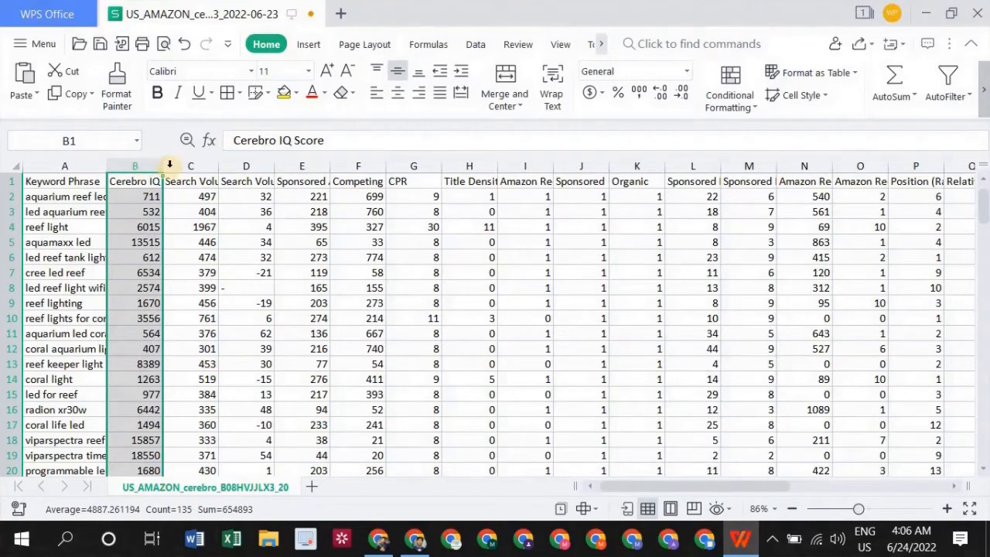
pyautogui.keyDown('ctrl'); pyautogui.click(247, 167); pyautogui.keyUp('ctrl')
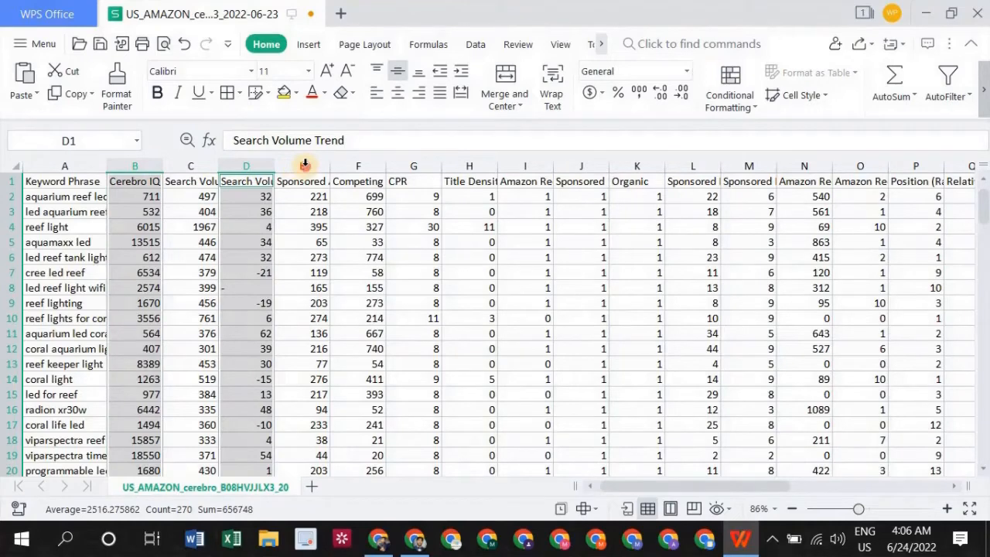
pyautogui.keyDown('ctrl'); pyautogui.click(305, 164); pyautogui.keyUp('ctrl')
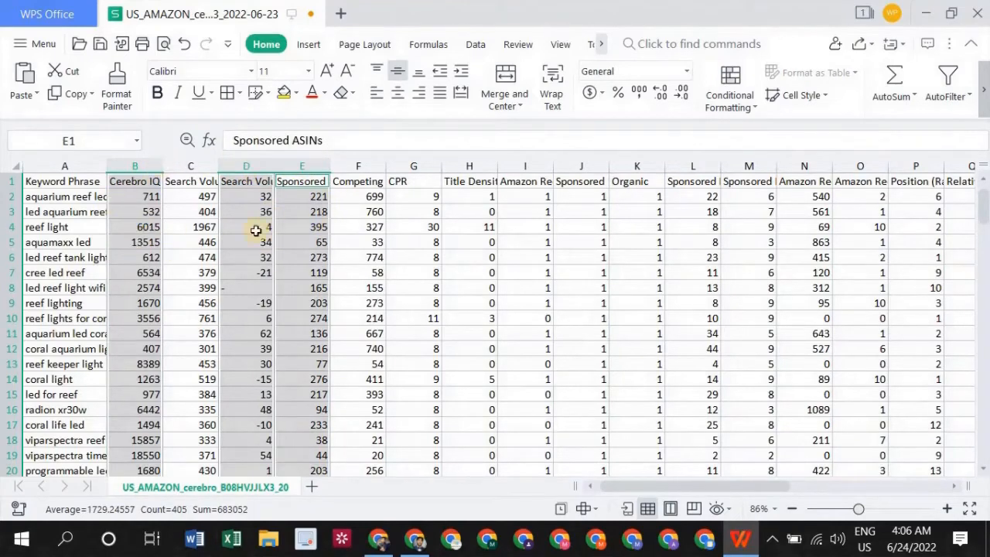
pyautogui.click(383, 207)
# Delete the Cerebro IQ Score column and all columns from Search Volume Trend through Amazon Recommended Rank (count).
pyautogui.click(145, 167)
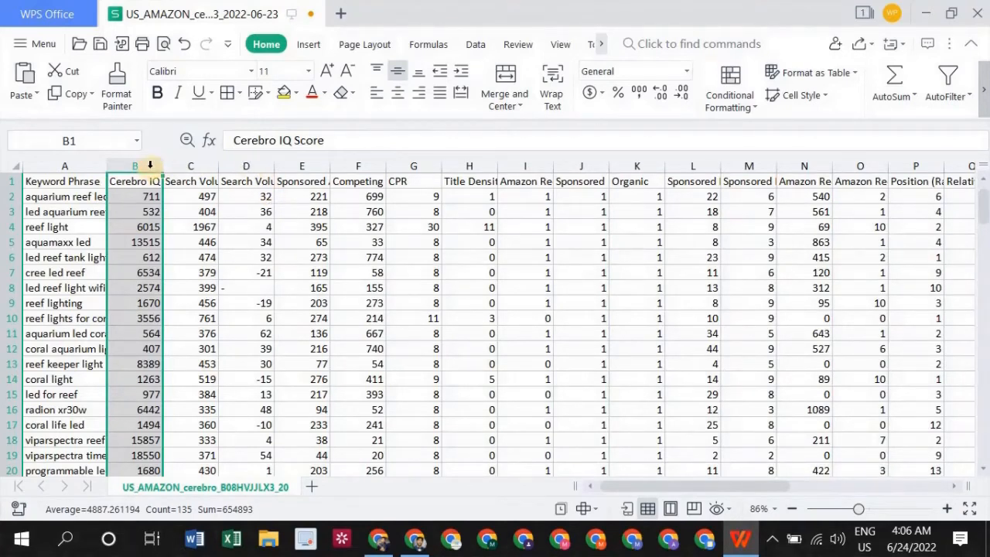
pyautogui.keyDown('ctrl'); pyautogui.click(247, 165); pyautogui.keyUp('ctrl')
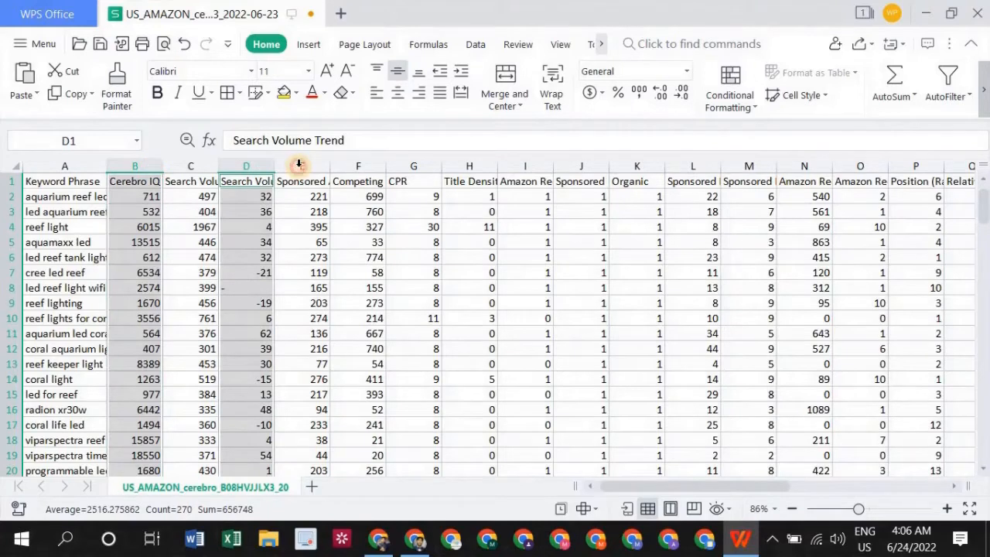
pyautogui.keyDown('ctrl'); pyautogui.click(302, 165); pyautogui.keyUp('ctrl')
pyautogui.keyDown('ctrl'); pyautogui.click(358, 166); pyautogui.keyUp('ctrl')
pyautogui.keyDown('ctrl'); pyautogui.click(414, 165); pyautogui.keyUp('ctrl')
pyautogui.keyDown('ctrl'); pyautogui.click(469, 165); pyautogui.keyUp('ctrl')
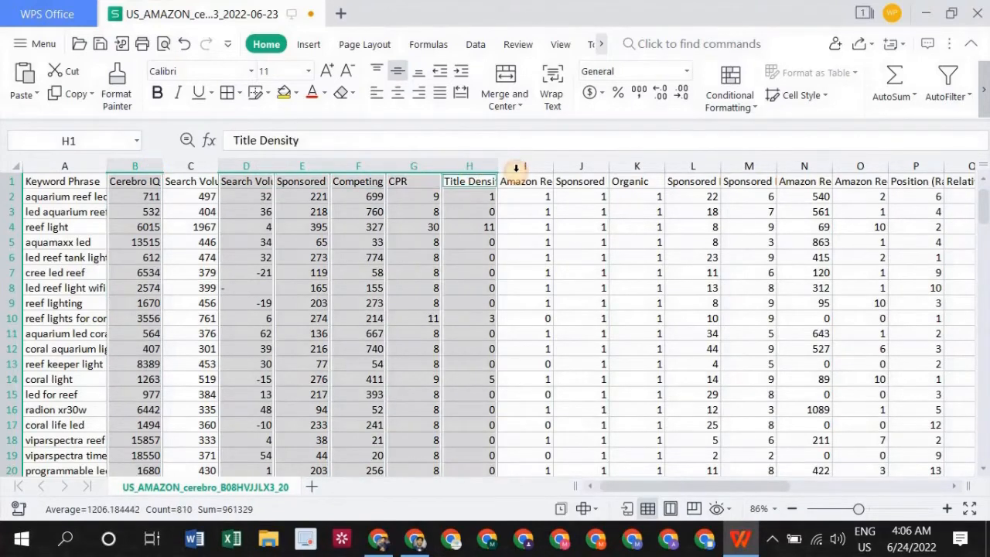
pyautogui.keyDown('ctrl'); pyautogui.click(525, 165); pyautogui.keyUp('ctrl')
pyautogui.keyDown('ctrl'); pyautogui.click(576, 166); pyautogui.keyUp('ctrl')
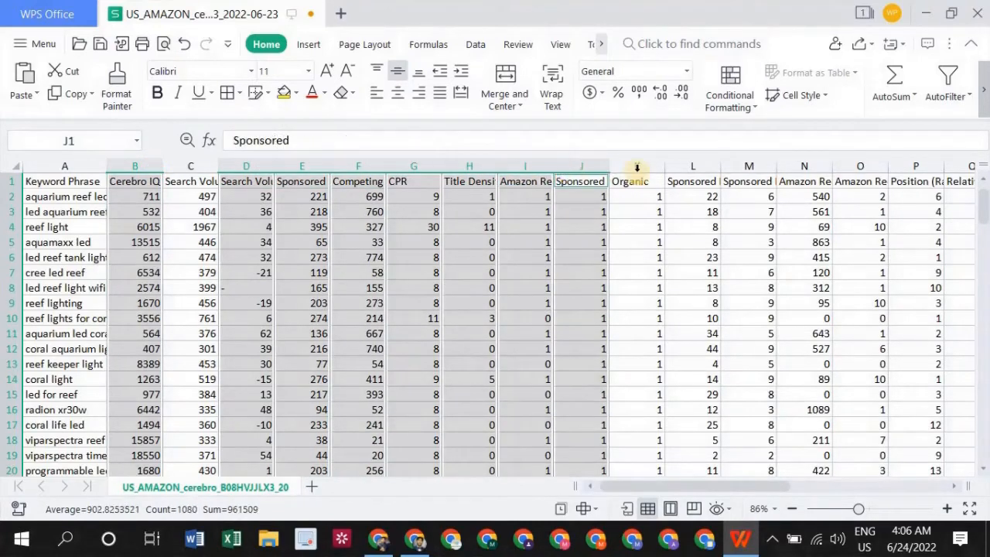
pyautogui.keyDown('ctrl'); pyautogui.click(637, 166); pyautogui.keyUp('ctrl')
pyautogui.keyDown('ctrl'); pyautogui.click(693, 165); pyautogui.keyUp('ctrl')
pyautogui.keyDown('ctrl'); pyautogui.click(758, 165); pyautogui.keyUp('ctrl')
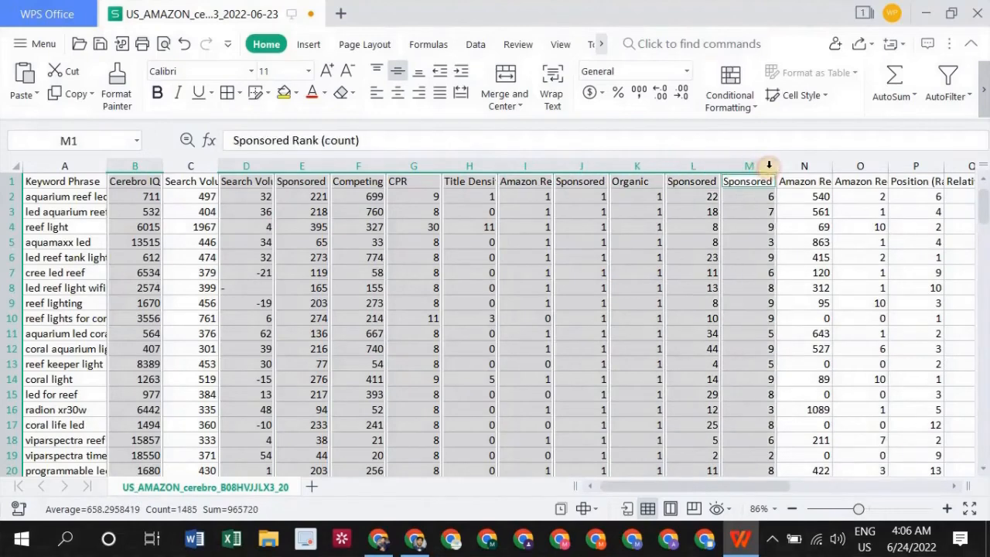
pyautogui.keyDown('ctrl'); pyautogui.click(817, 165); pyautogui.keyUp('ctrl')
pyautogui.keyDown('ctrl'); pyautogui.click(875, 165); pyautogui.keyUp('ctrl')
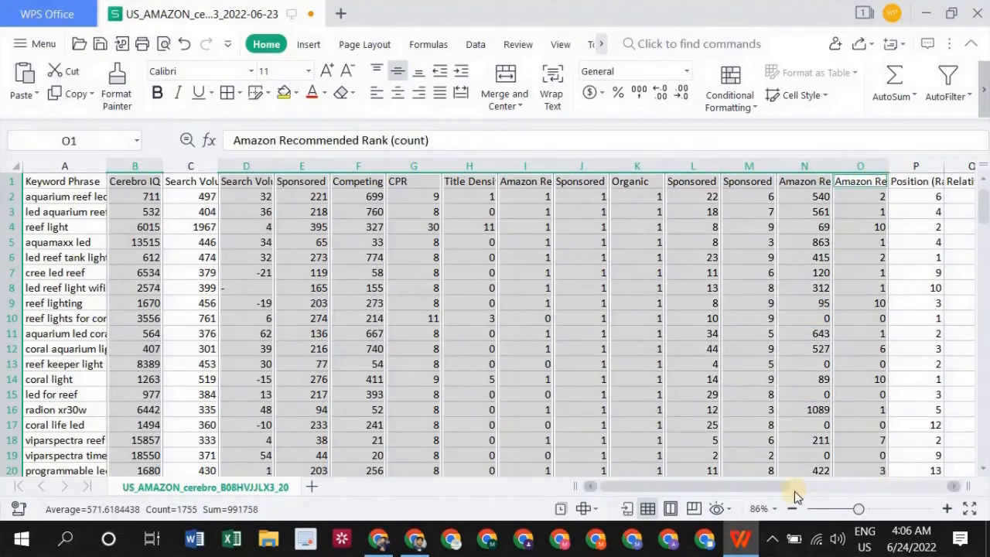
pyautogui.hscroll(1, 780, 494)
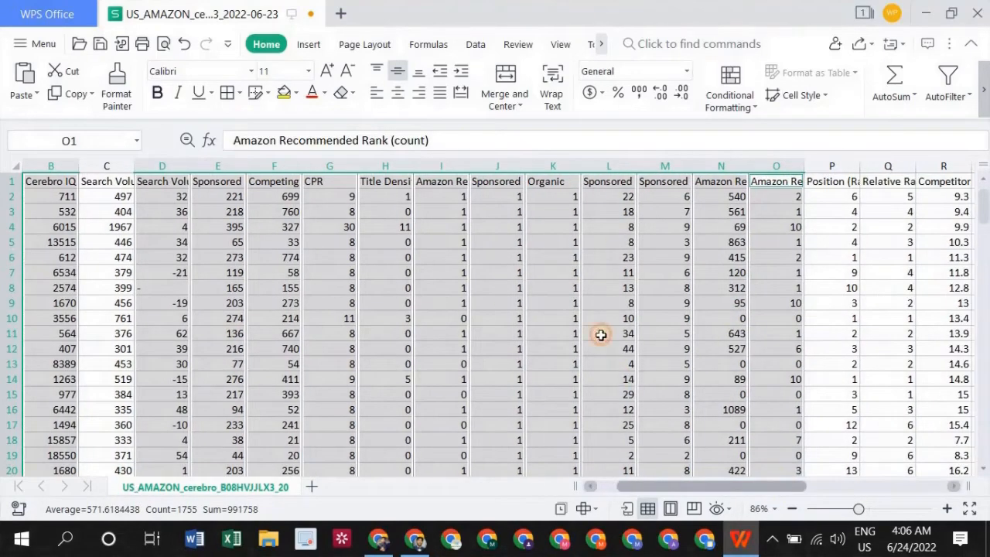
pyautogui.rightClick(639, 282)
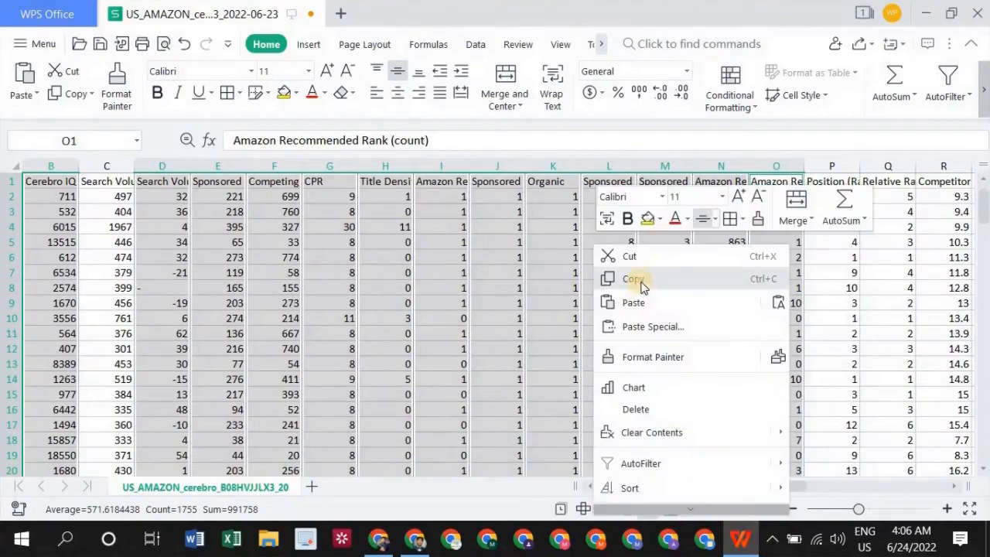
pyautogui.click(639, 409)
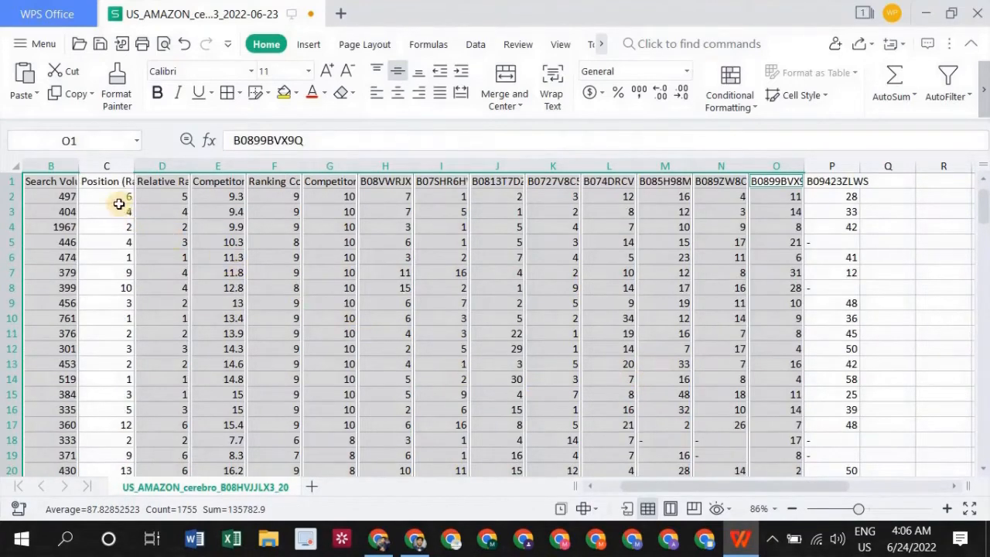
# Check the remaining headers and delete the Relative Rank, Competitor Rank (avg), Ranking Competitors and Competitor Performance Score columns.
pyautogui.moveTo(663, 485); pyautogui.dragTo(643, 485)
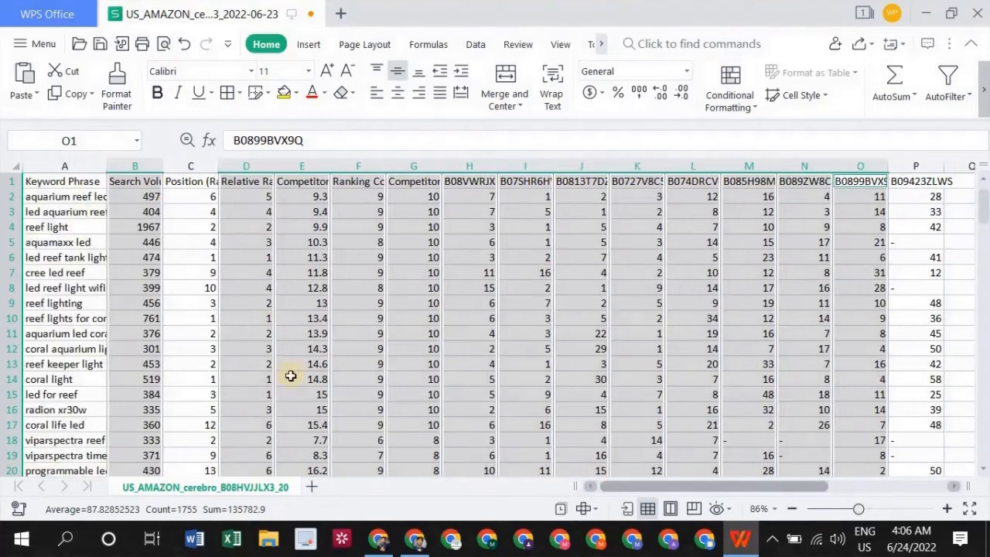
pyautogui.click(68, 188)
pyautogui.click(145, 188)
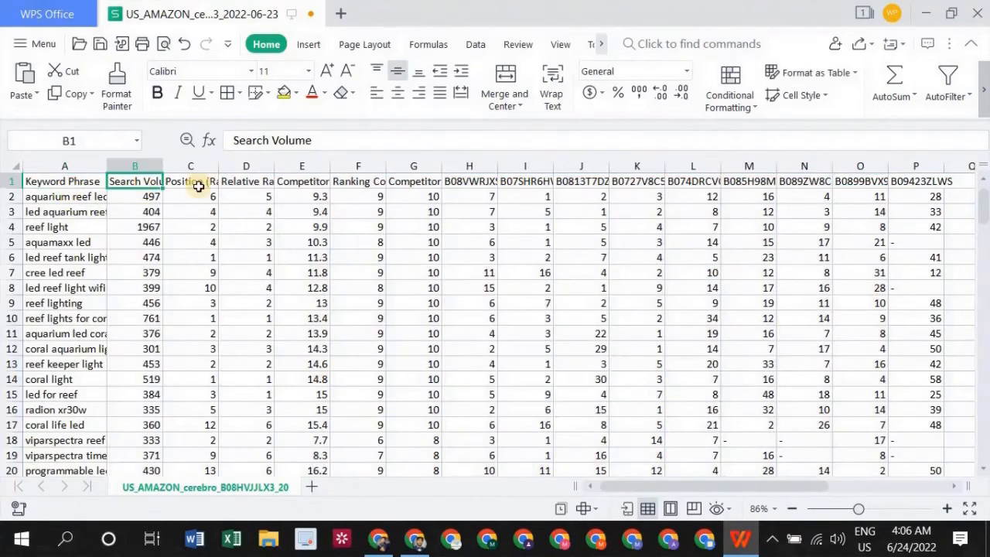
pyautogui.click(197, 188)
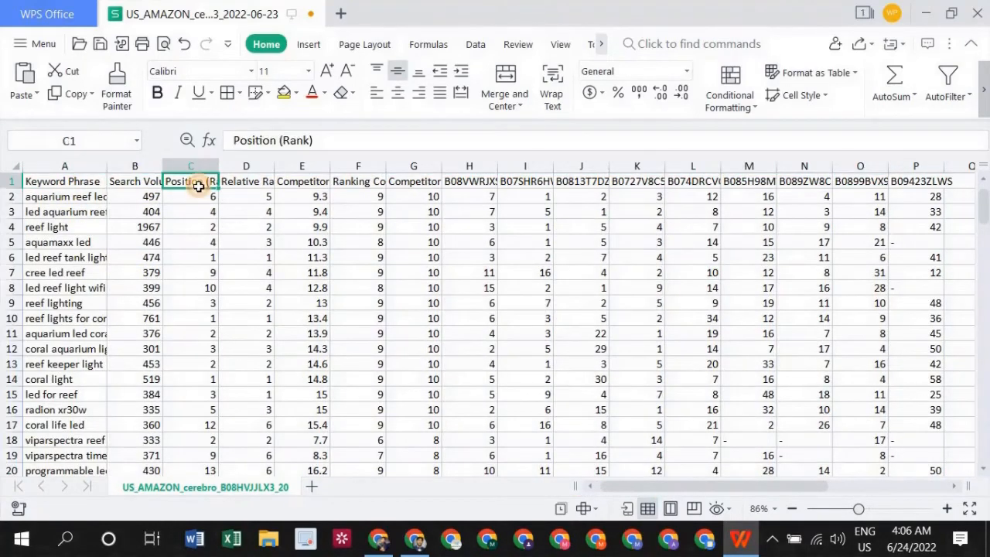
pyautogui.click(239, 186)
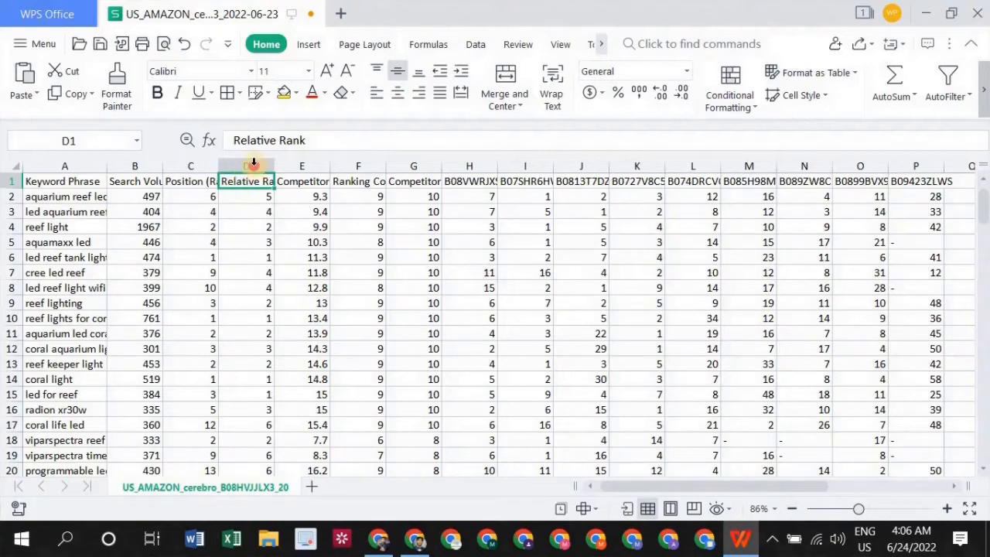
pyautogui.click(253, 164)
pyautogui.keyDown('ctrl'); pyautogui.click(305, 166); pyautogui.keyUp('ctrl')
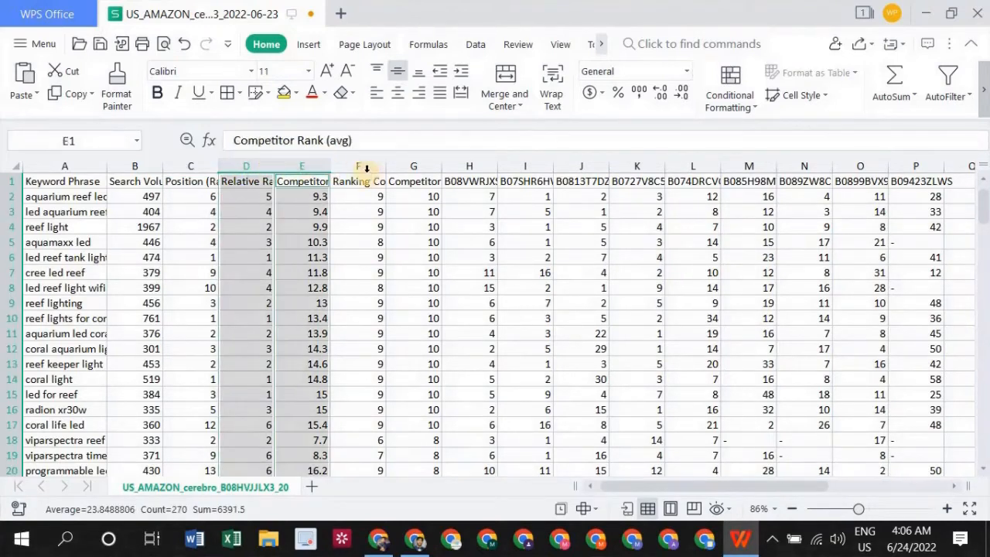
pyautogui.keyDown('ctrl'); pyautogui.click(359, 164); pyautogui.keyUp('ctrl')
pyautogui.keyDown('ctrl'); pyautogui.click(417, 164); pyautogui.keyUp('ctrl')
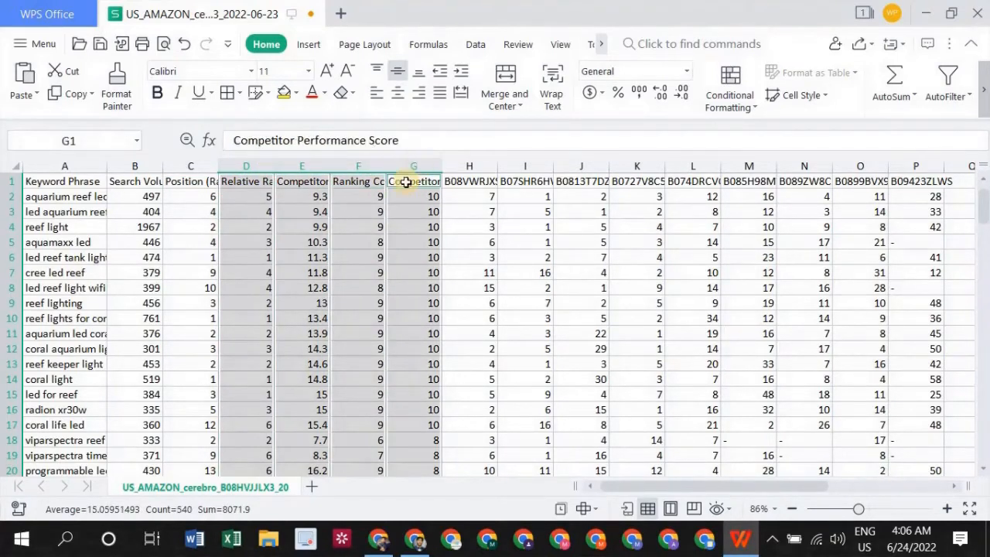
pyautogui.rightClick(339, 209)
pyautogui.click(388, 371)
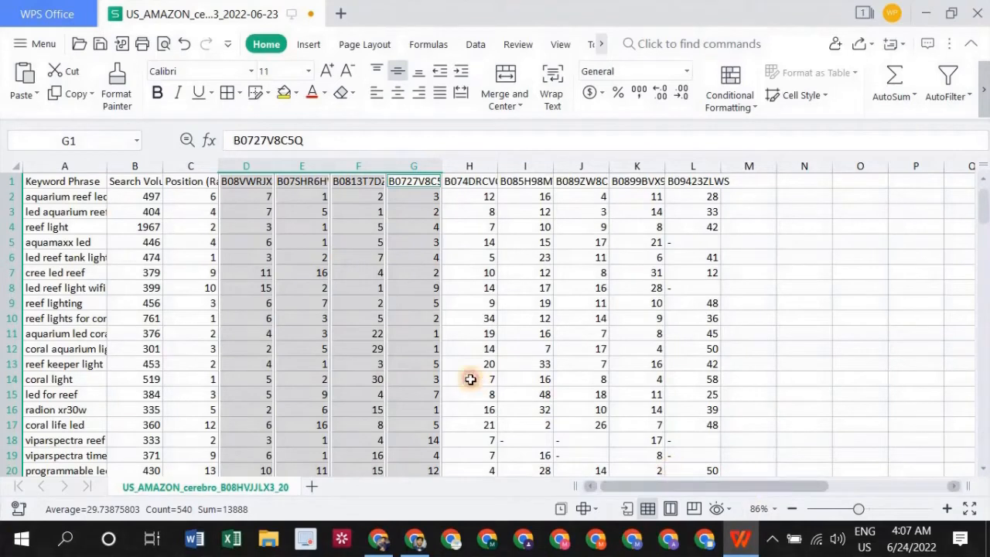
pyautogui.click(514, 318)
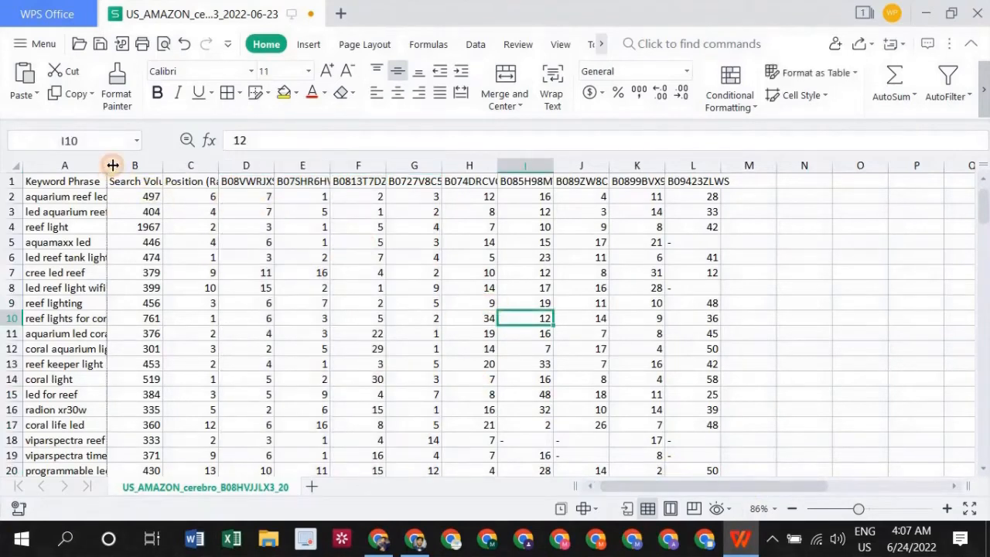
# Widen the Keyword Phrase column and fit the Search Volume and Position (Rank) columns to their full headers.
pyautogui.moveTo(112, 166); pyautogui.dragTo(202, 165)
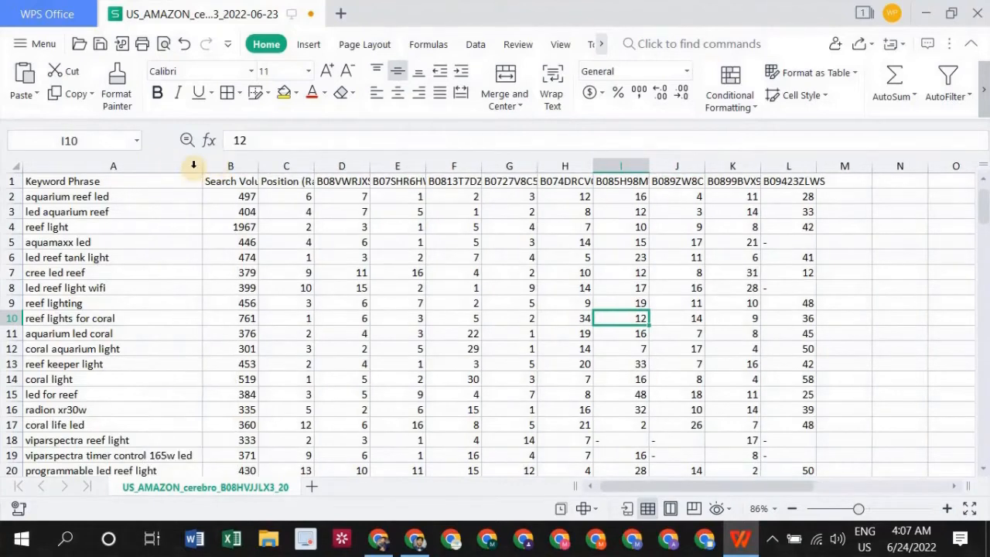
pyautogui.doubleClick(260, 165)
pyautogui.click(278, 162)
pyautogui.doubleClick(339, 167)
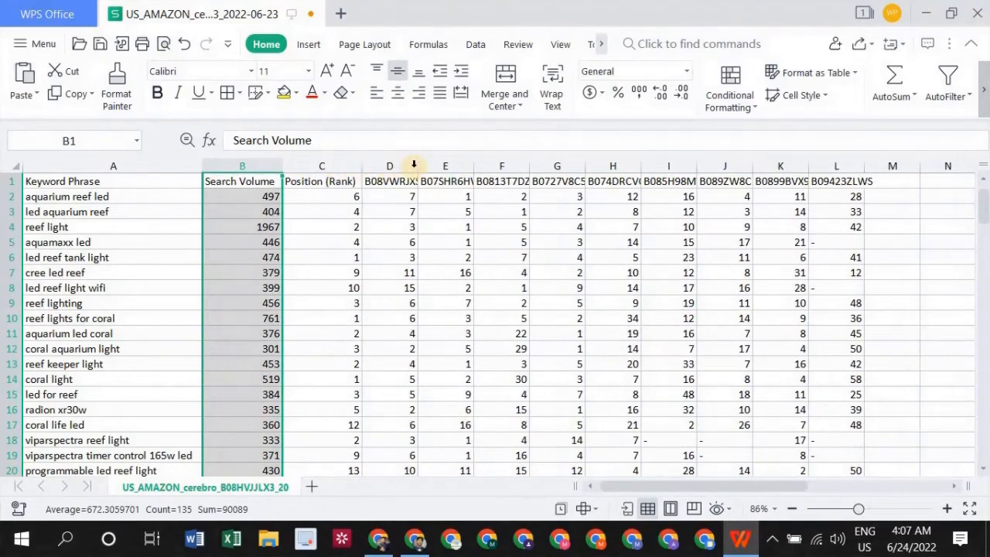
# Fit the widths of the ASIN columns from B08VWRJXS9 through B09423ZLWS so each header shows in full.
pyautogui.click(411, 165)
pyautogui.doubleClick(417, 167)
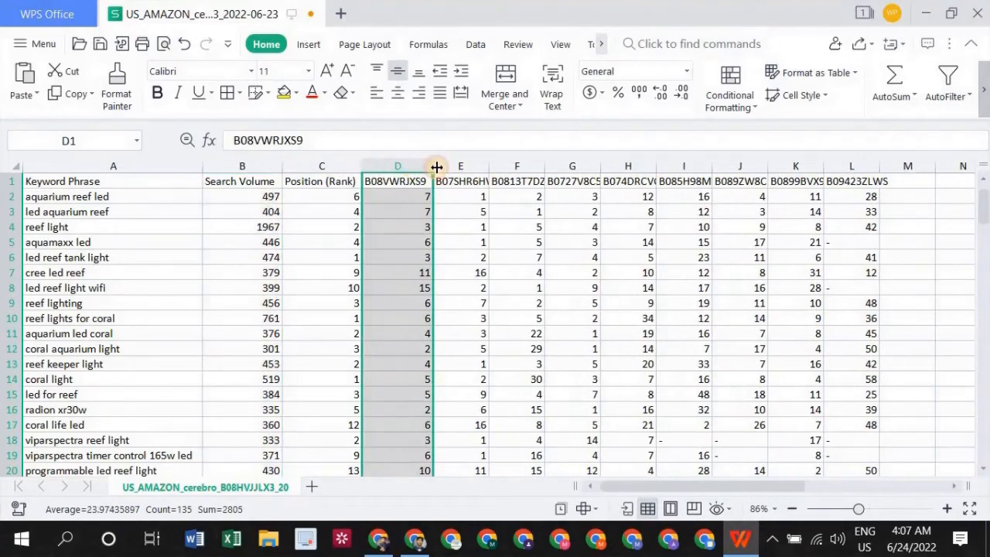
pyautogui.doubleClick(489, 165)
pyautogui.doubleClick(565, 166)
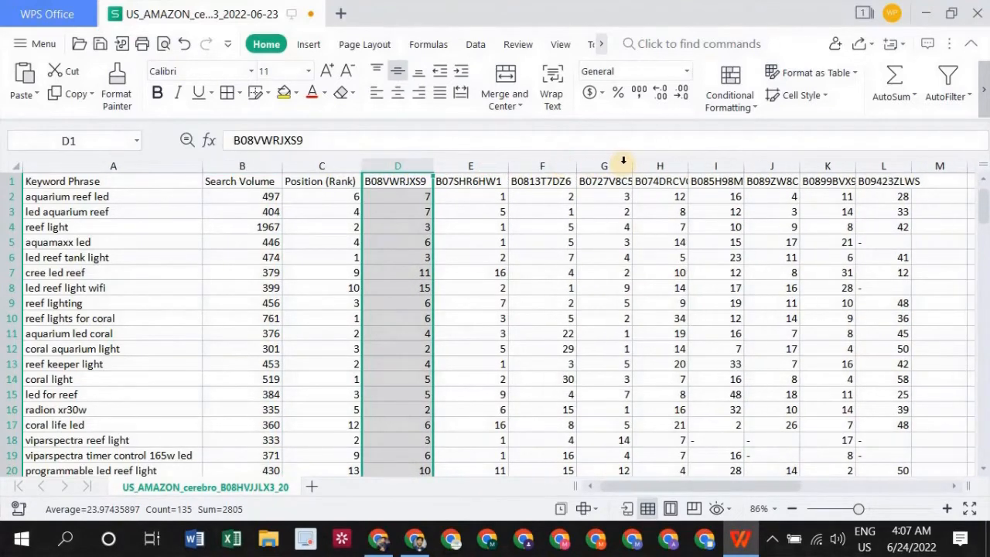
pyautogui.doubleClick(633, 165)
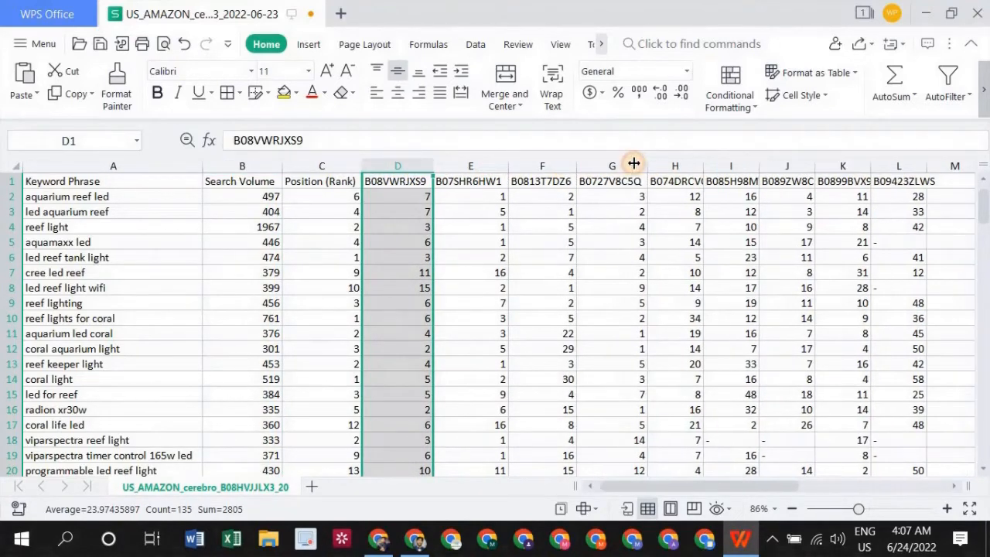
pyautogui.click(698, 164)
pyautogui.doubleClick(705, 164)
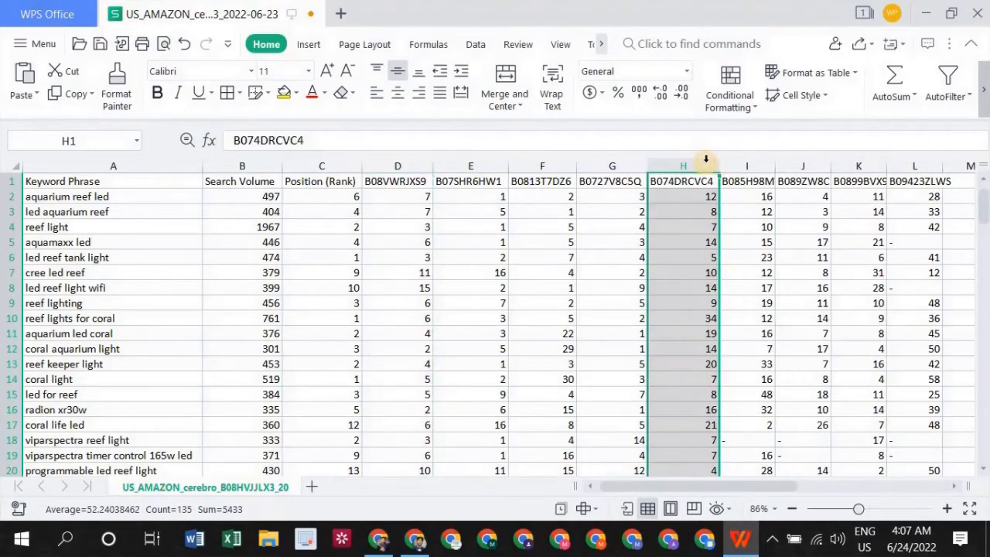
pyautogui.doubleClick(773, 166)
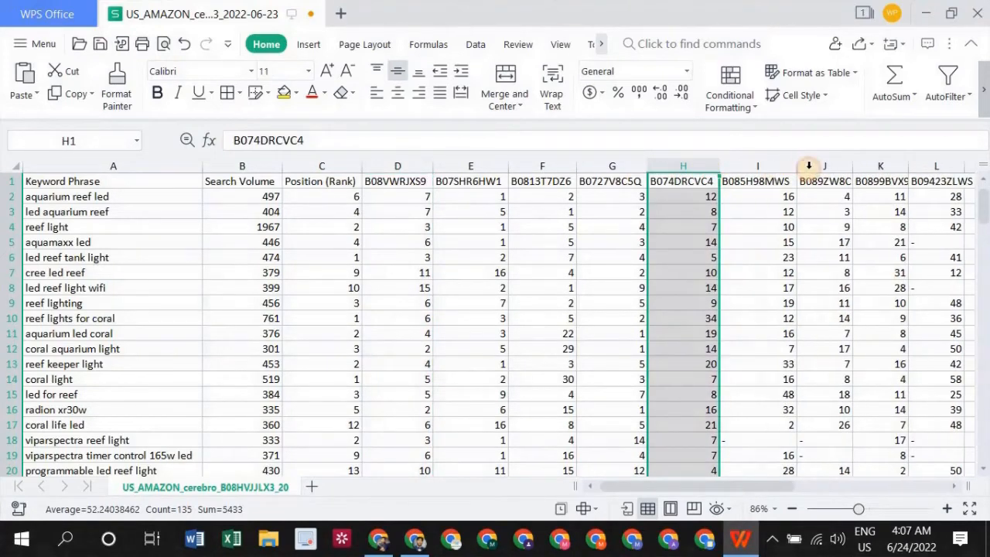
pyautogui.doubleClick(854, 168)
pyautogui.doubleClick(927, 164)
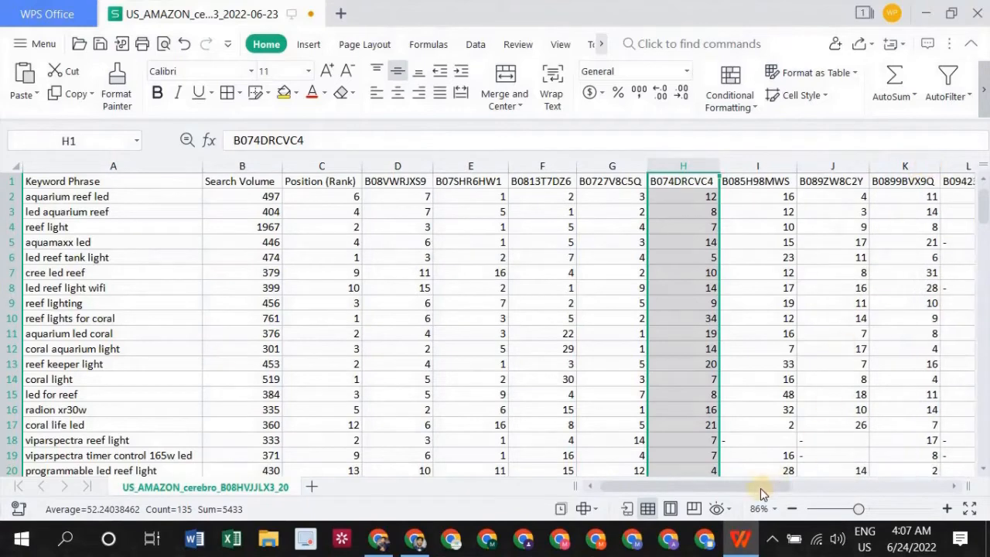
pyautogui.moveTo(763, 485); pyautogui.dragTo(797, 486)
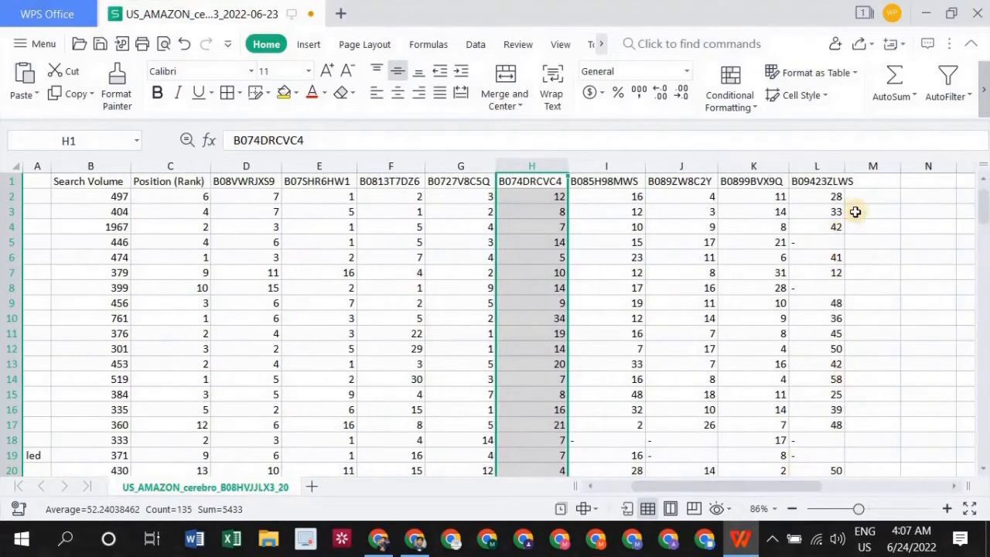
pyautogui.doubleClick(845, 165)
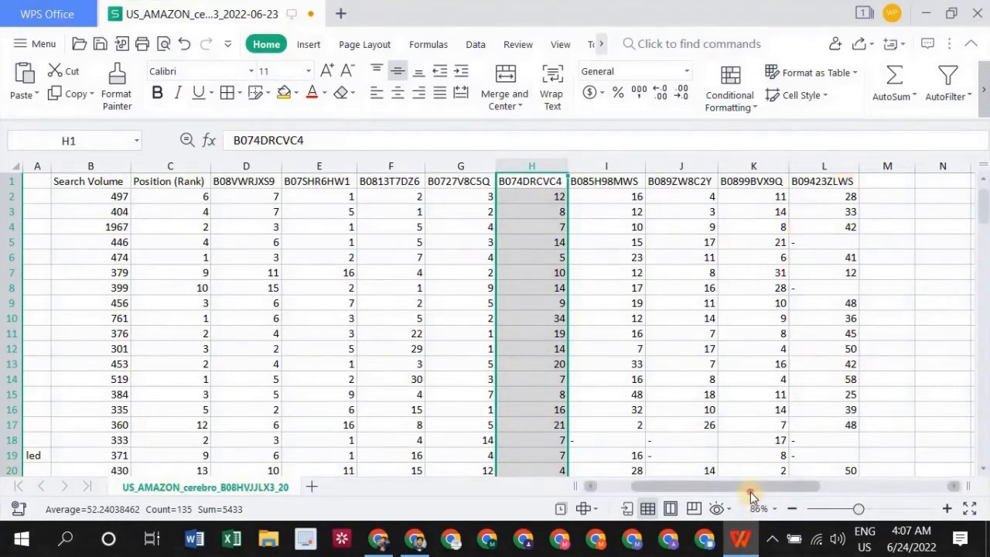
# Review the Keyword Phrase, Search Volume and Position (Rank) headers and the competitor ASIN columns through B09423ZLWS.
pyautogui.moveTo(751, 489); pyautogui.dragTo(694, 495)
pyautogui.click(255, 166)
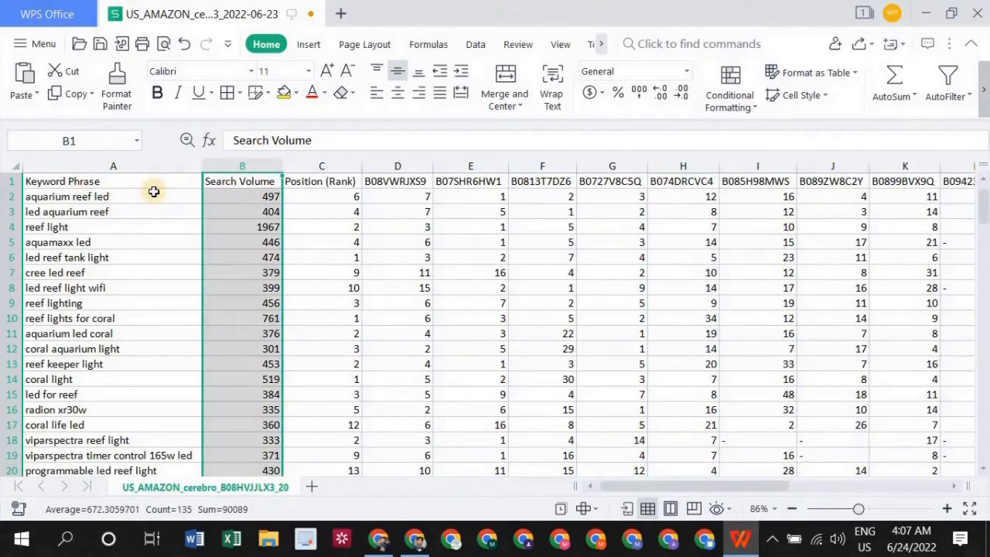
pyautogui.click(78, 179)
pyautogui.click(255, 181)
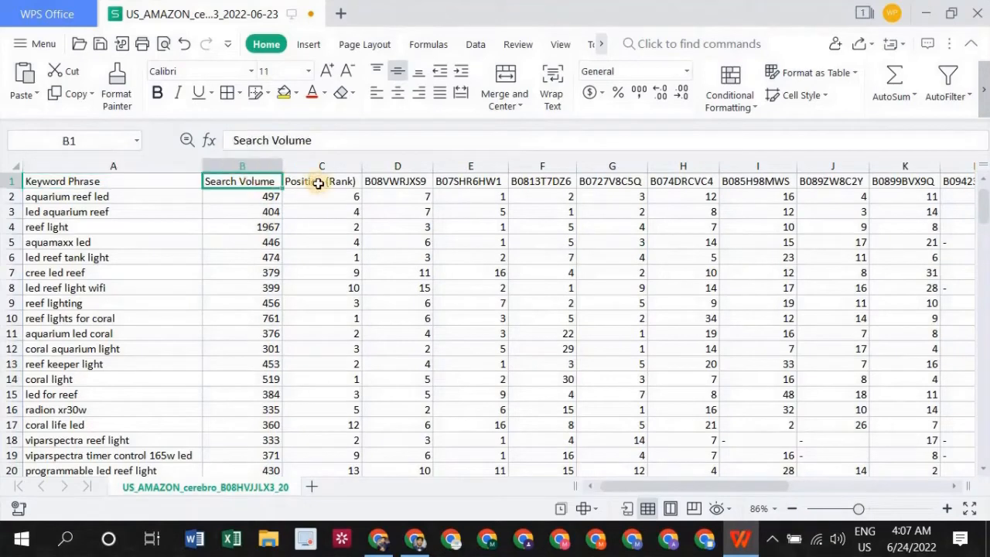
pyautogui.click(318, 183)
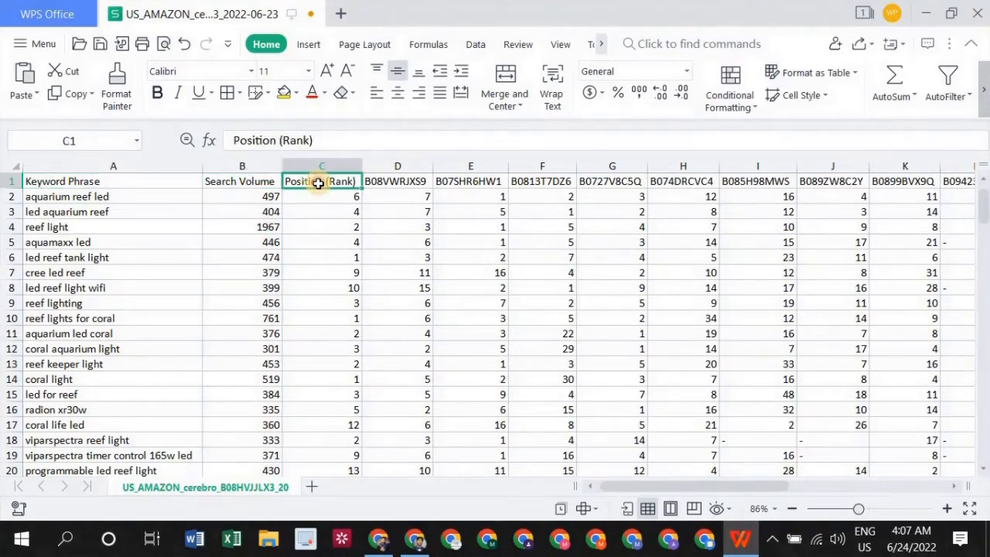
pyautogui.doubleClick(318, 184)
pyautogui.doubleClick(335, 181)
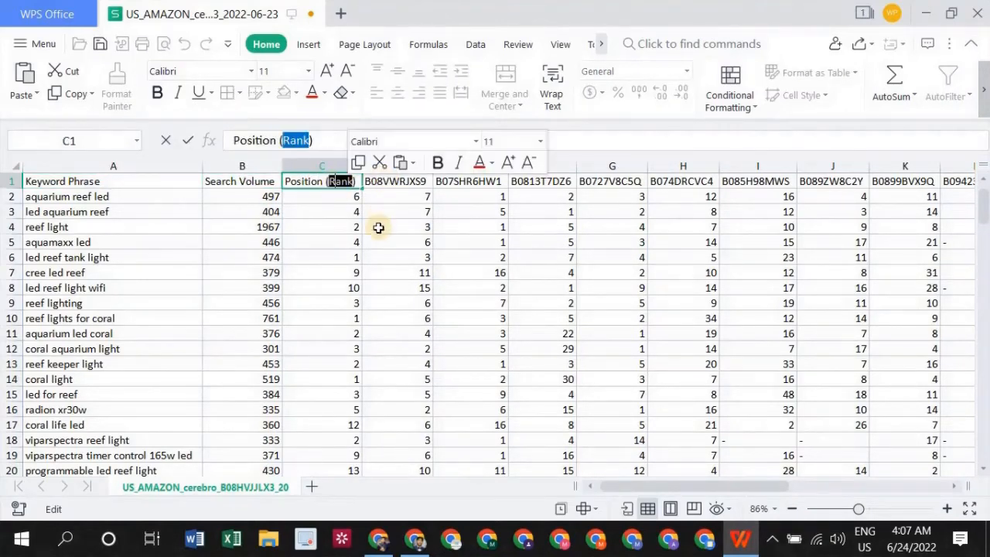
pyautogui.click(393, 183)
pyautogui.click(395, 167)
pyautogui.click(470, 167)
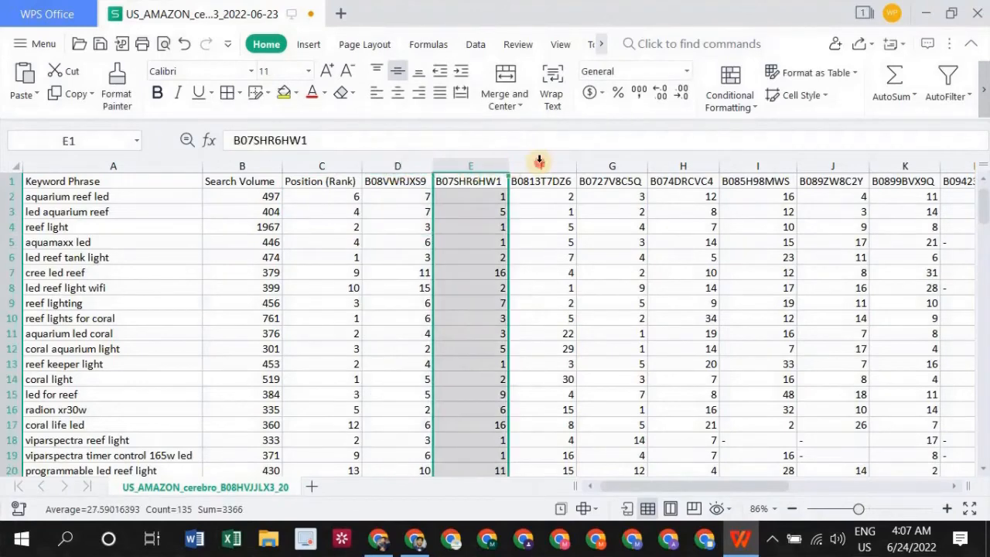
pyautogui.click(539, 164)
pyautogui.click(399, 164)
pyautogui.moveTo(399, 164); pyautogui.dragTo(906, 166)
pyautogui.moveTo(740, 484); pyautogui.dragTo(689, 485)
pyautogui.click(736, 165)
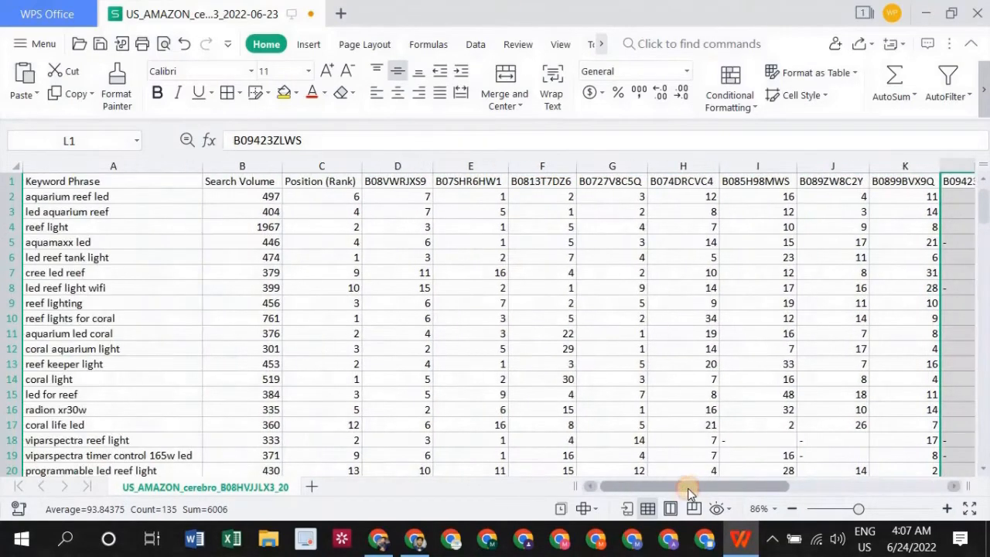
# Switch to Cerebro in Chrome and copy the ASIN B08HVJJLX3 of the NICREW Aquarium LED Reef Light.
pyautogui.doubleClick(333, 180)
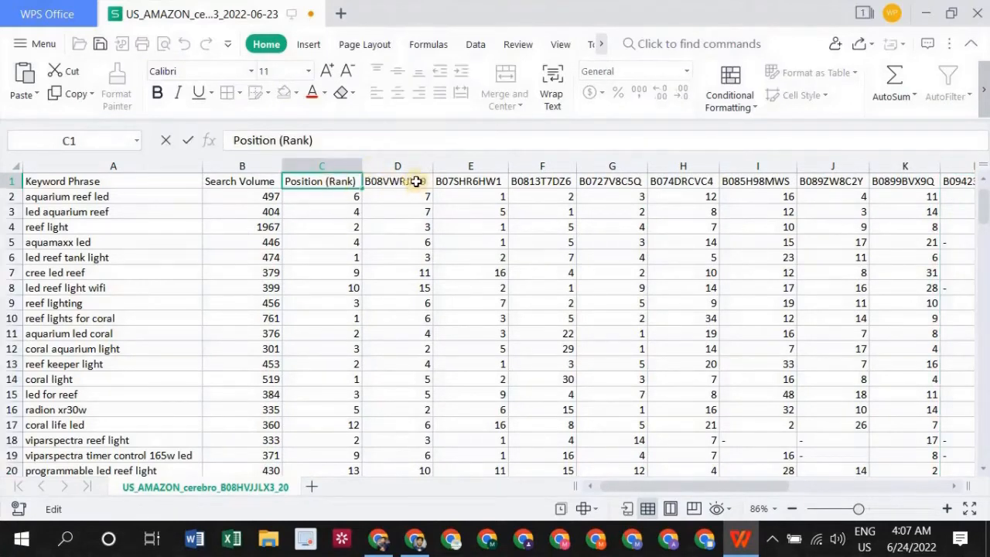
pyautogui.doubleClick(333, 181)
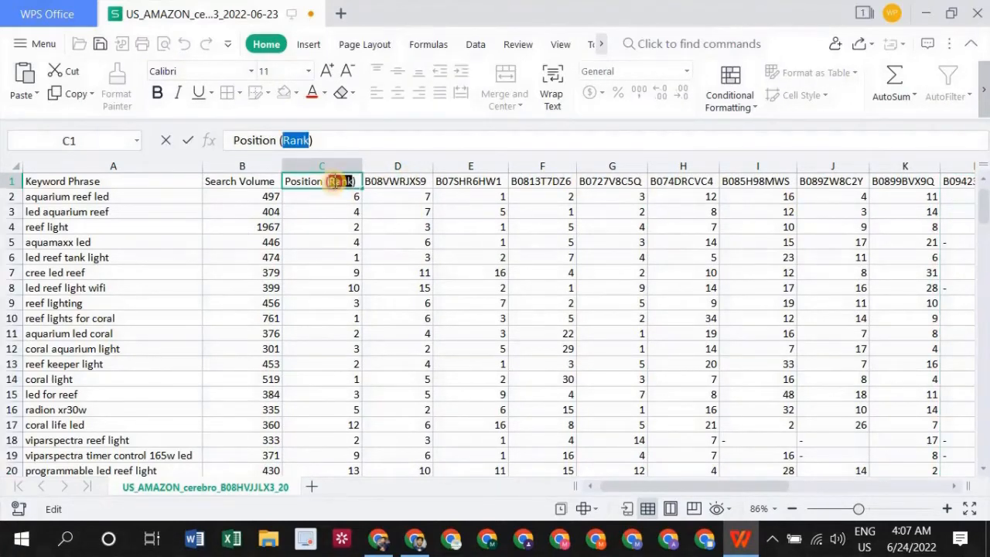
pyautogui.click(333, 180)
pyautogui.click(413, 546)
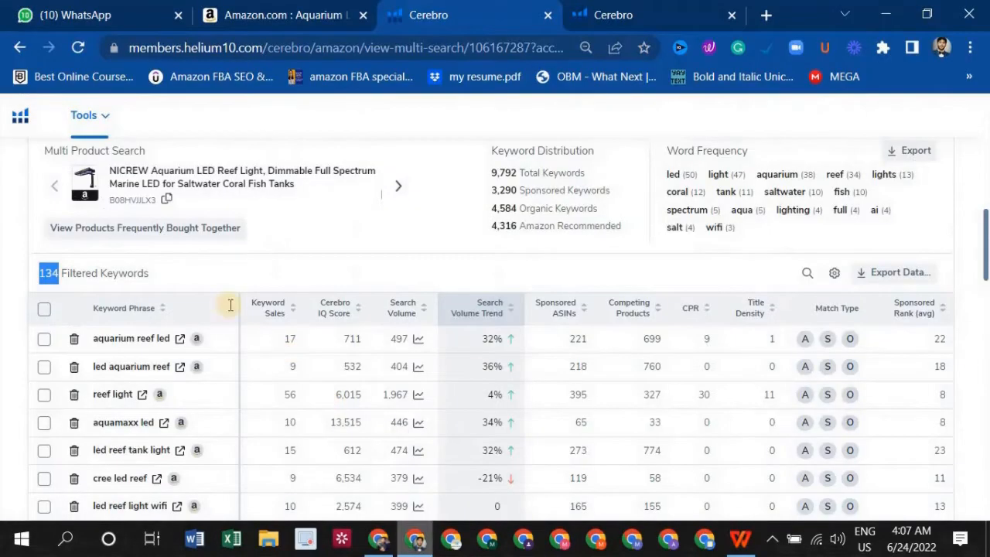
pyautogui.scroll(3, 343, 235)
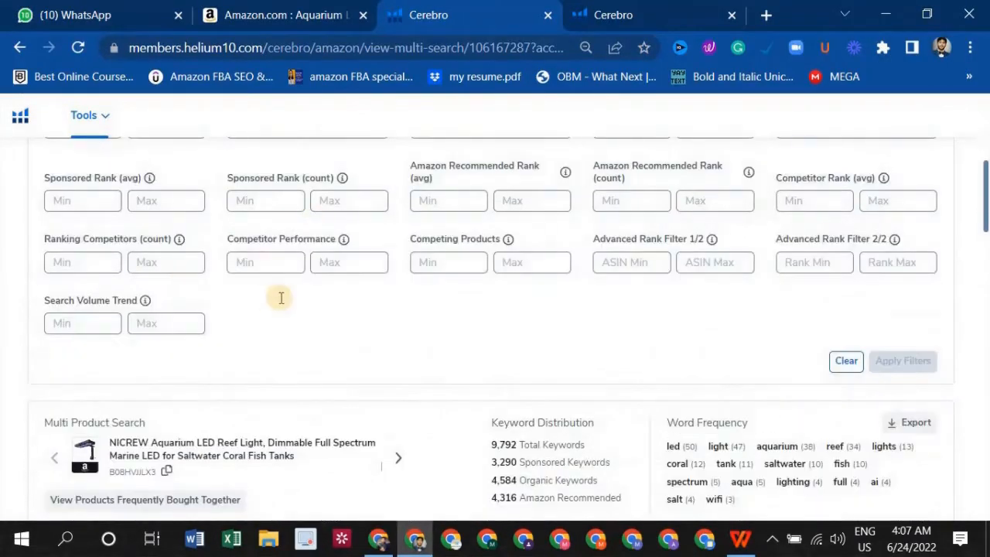
pyautogui.scroll(4, 199, 203)
pyautogui.scroll(1, 199, 202)
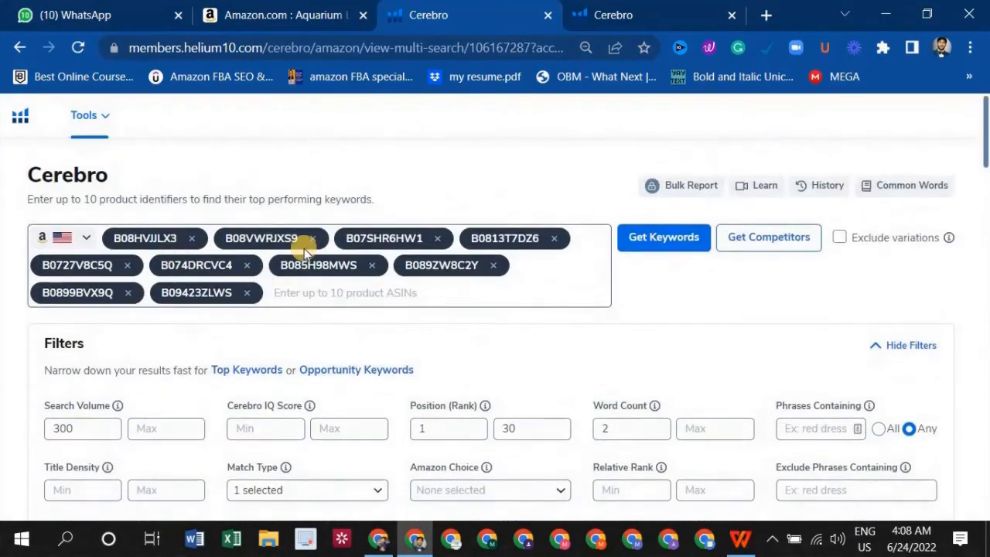
pyautogui.scroll(-7, 302, 237)
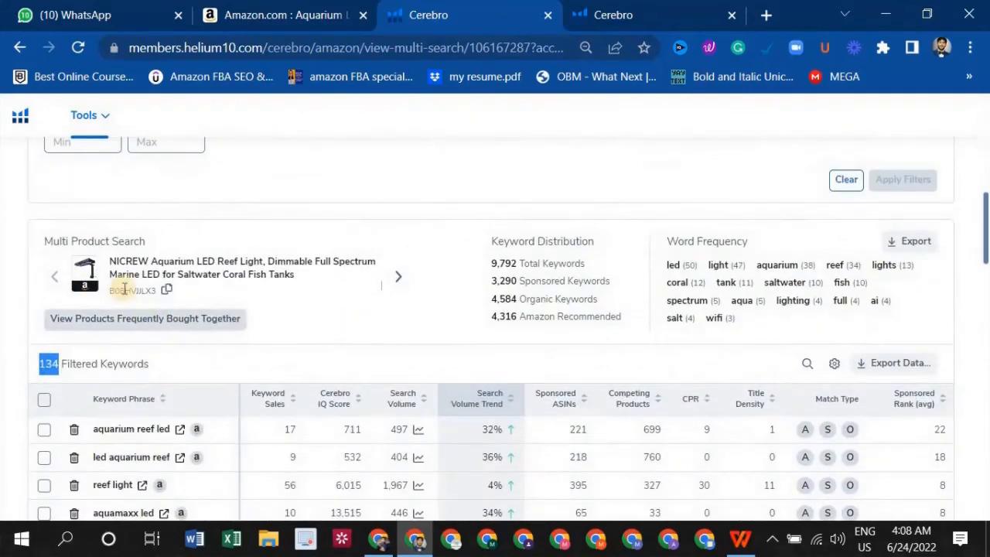
pyautogui.click(167, 291)
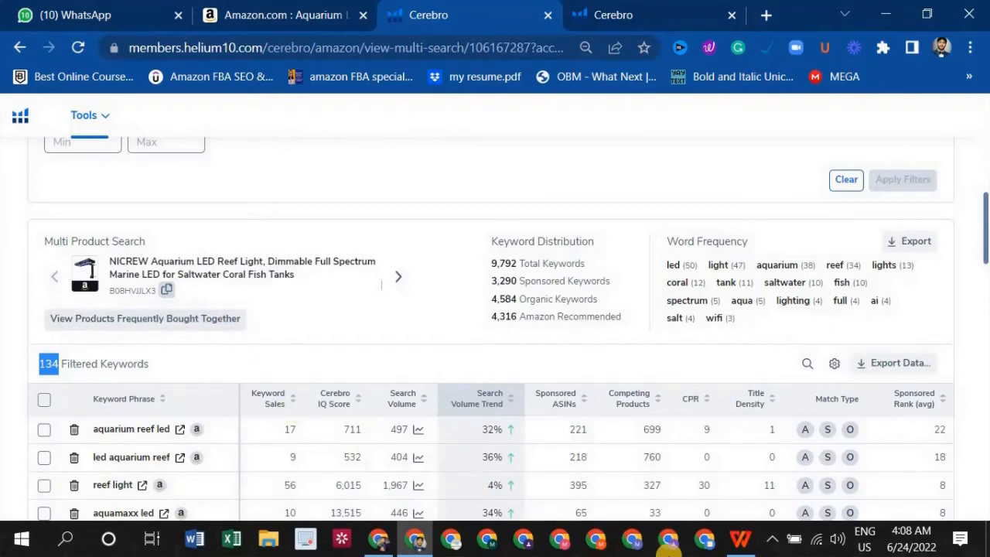
# Return to WPS Office and replace the Position (Rank) header in C1 with the copied ASIN B08HVJJLX3.
pyautogui.click(740, 539)
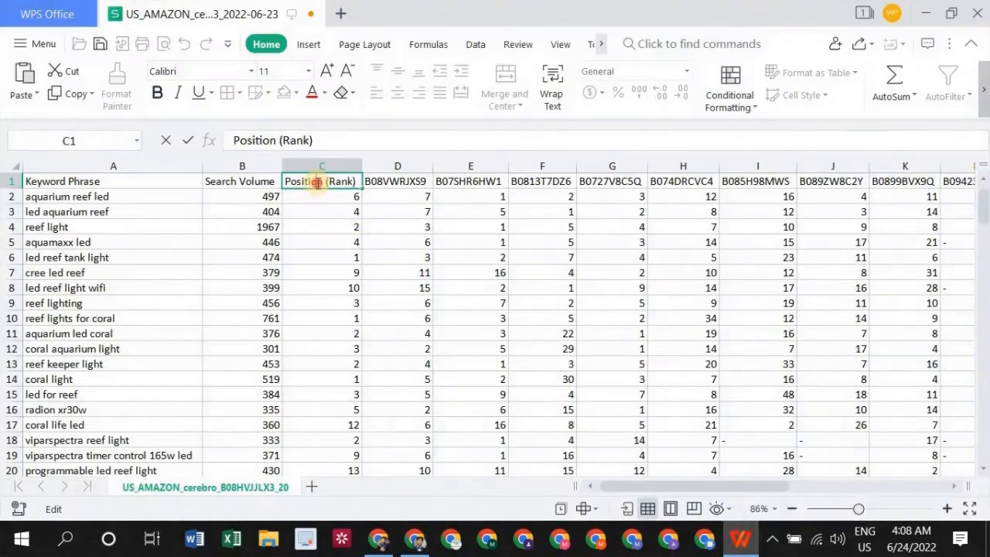
pyautogui.doubleClick(317, 182)
pyautogui.press('Escape')
pyautogui.tripleClick(317, 182)
pyautogui.rightClick(317, 182)
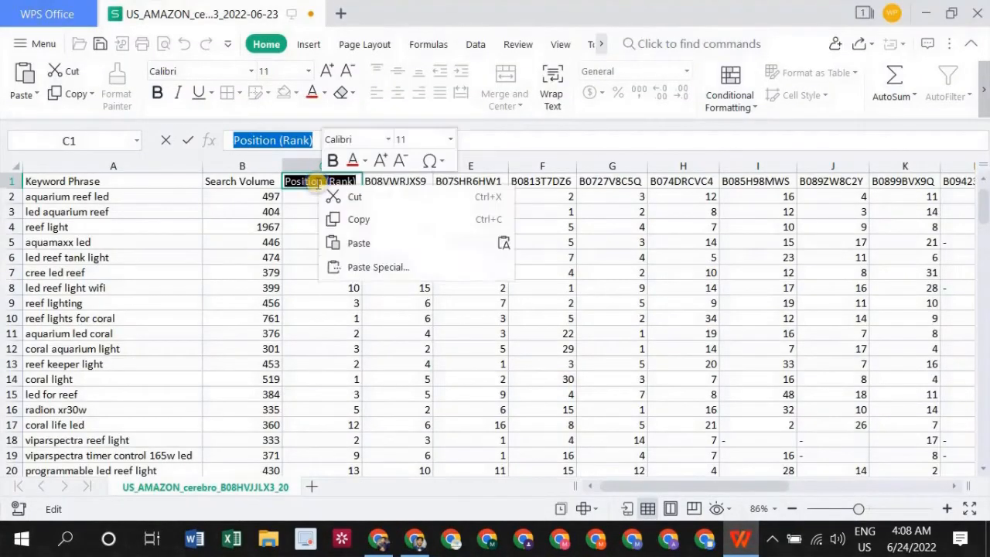
pyautogui.click(362, 243)
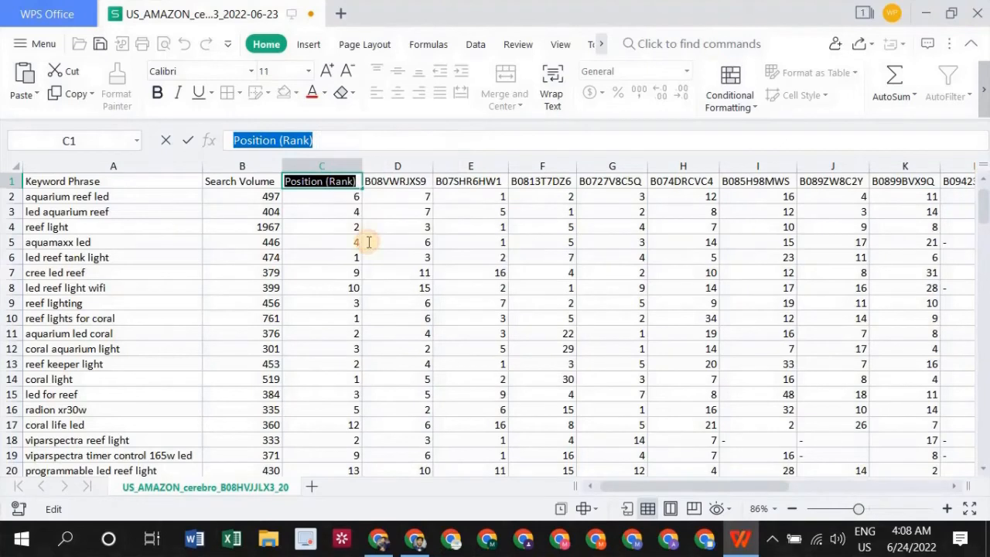
pyautogui.click(253, 185)
pyautogui.click(317, 181)
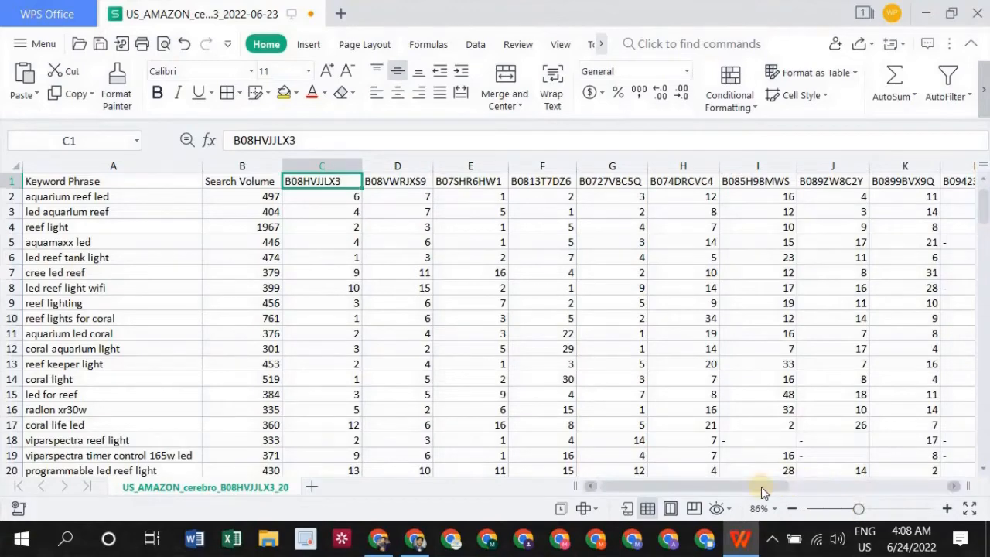
pyautogui.moveTo(858, 510); pyautogui.dragTo(857, 512)
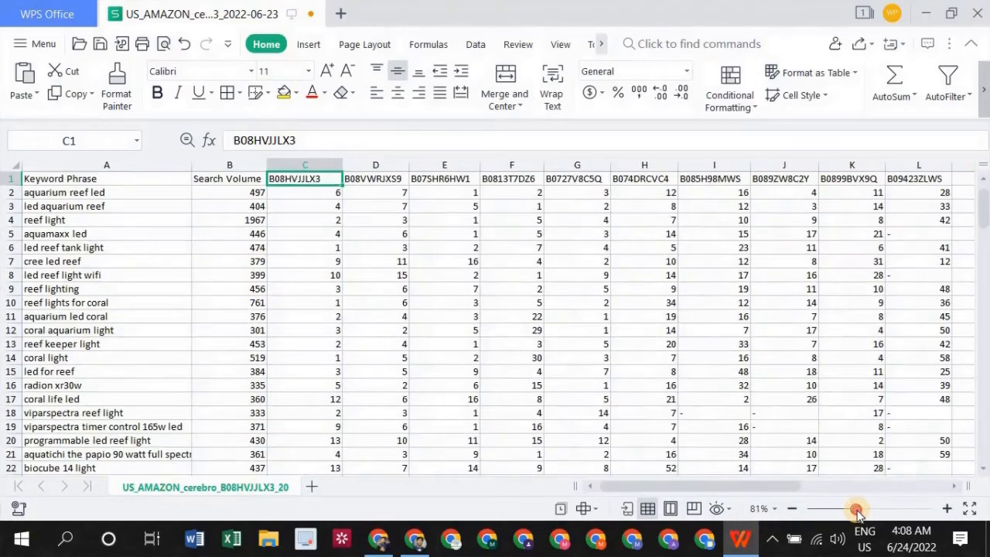
pyautogui.click(364, 247)
pyautogui.click(154, 181)
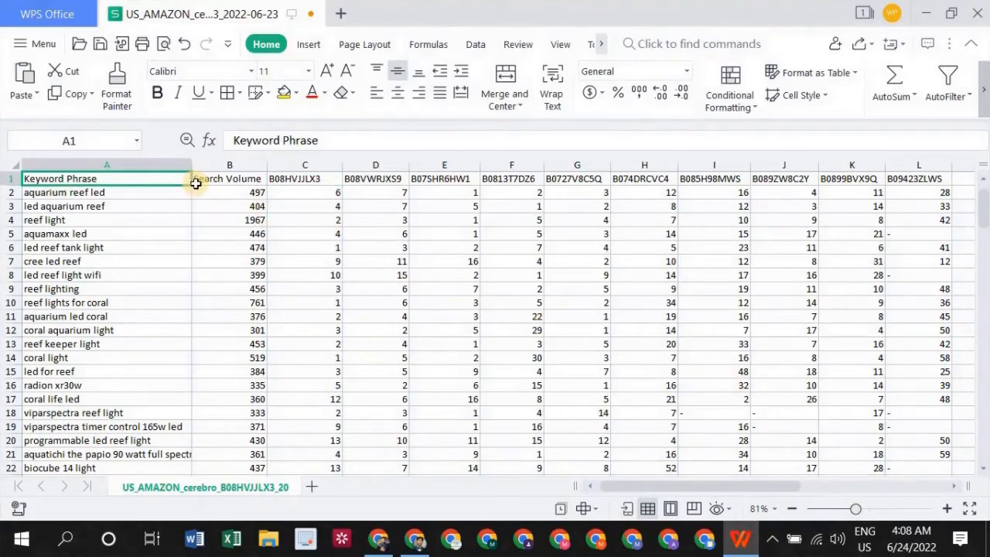
pyautogui.click(262, 180)
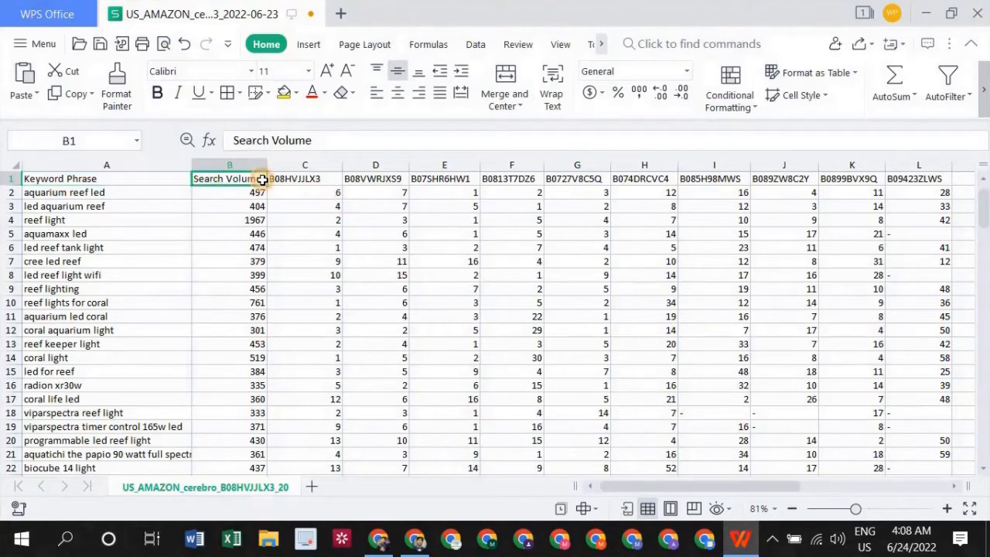
pyautogui.rightClick(264, 179)
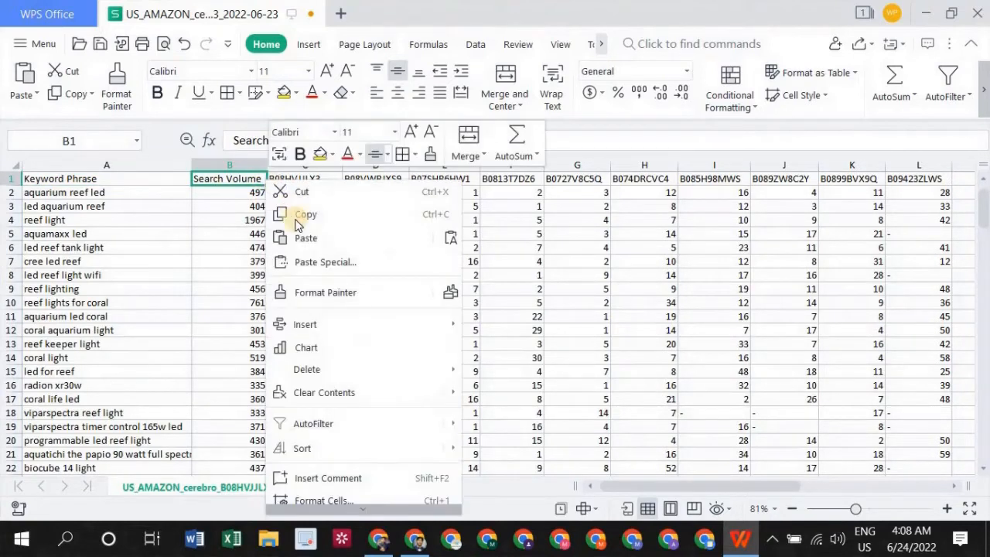
pyautogui.moveTo(316, 325)
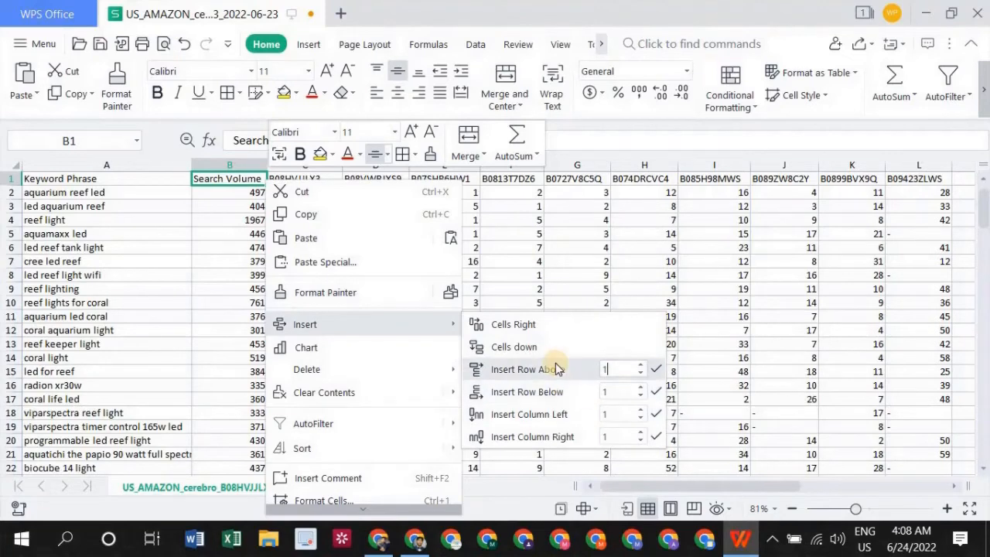
pyautogui.click(529, 259)
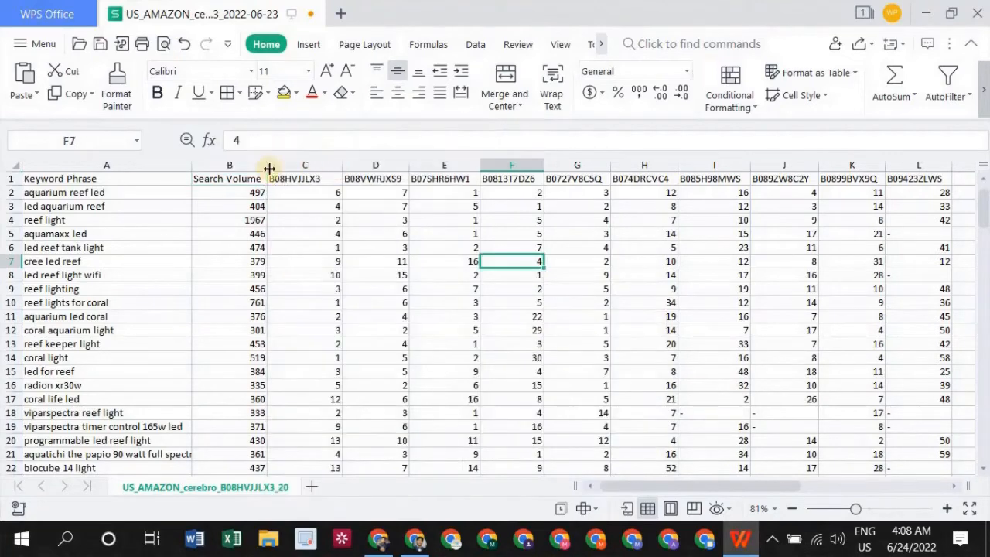
# Insert a column directly after Search Volume and give it the header Relevancy.
pyautogui.click(265, 176)
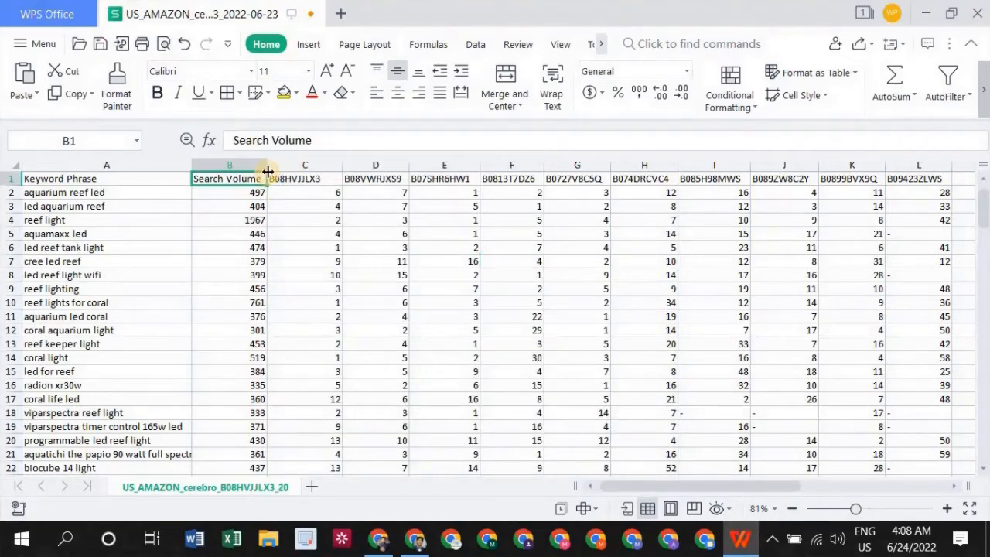
pyautogui.rightClick(267, 165)
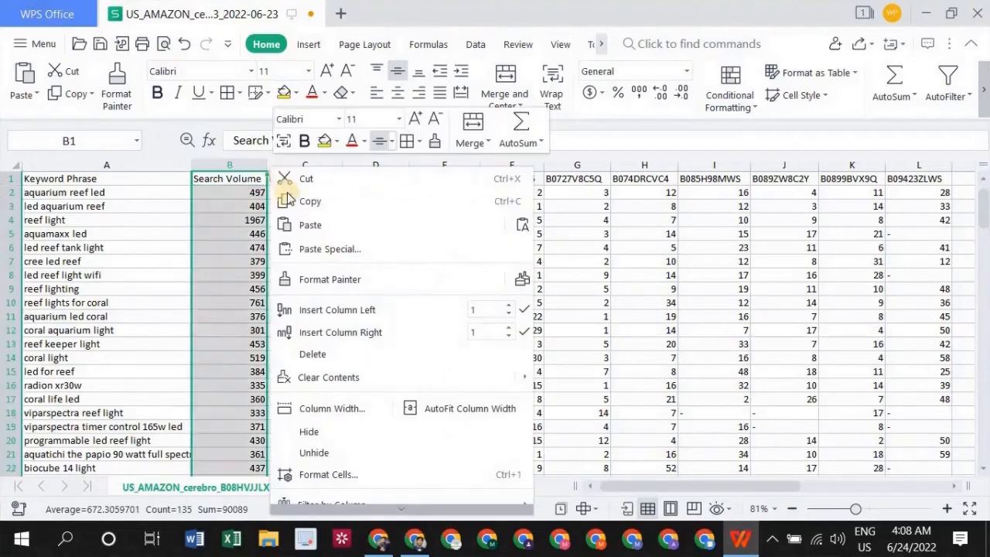
pyautogui.click(364, 332)
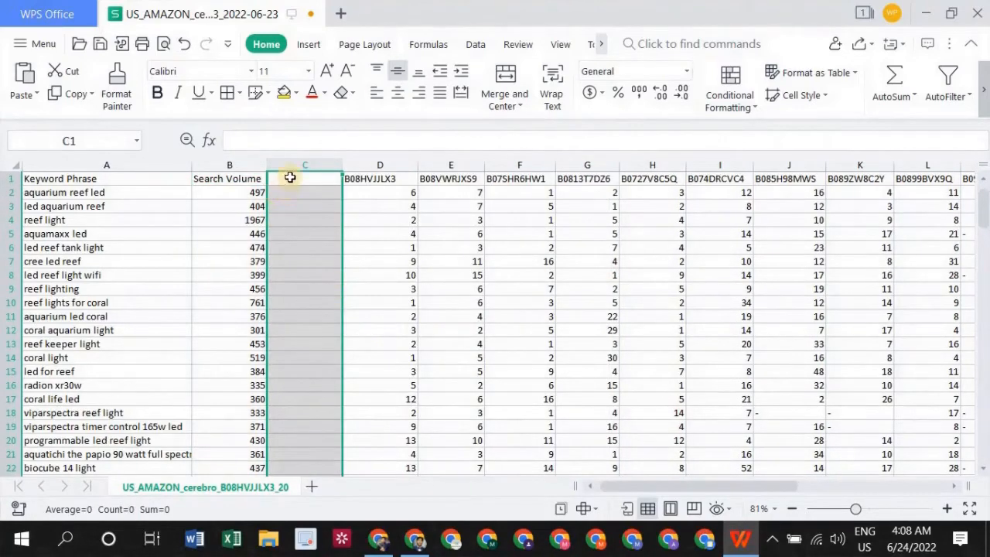
pyautogui.doubleClick(292, 177)
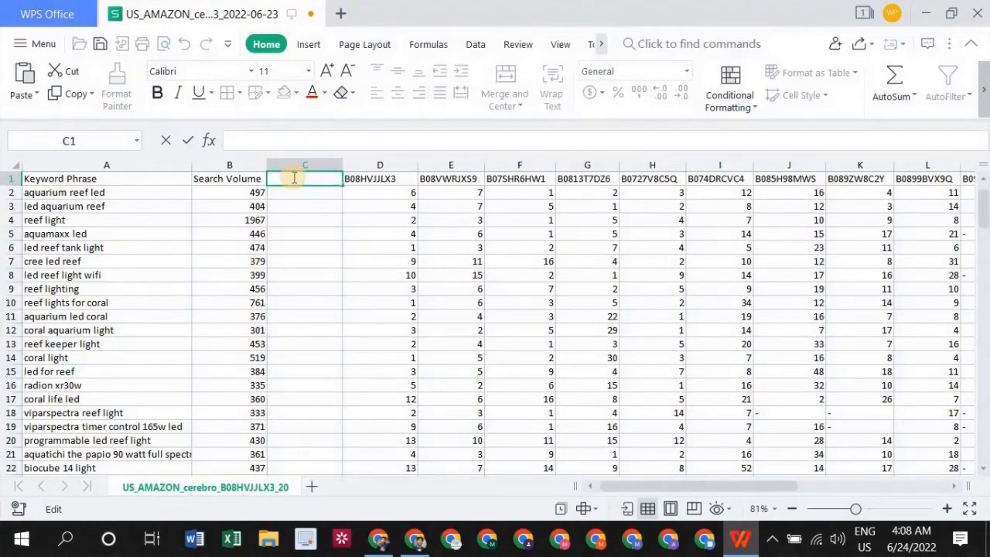
pyautogui.write('Relevancy')
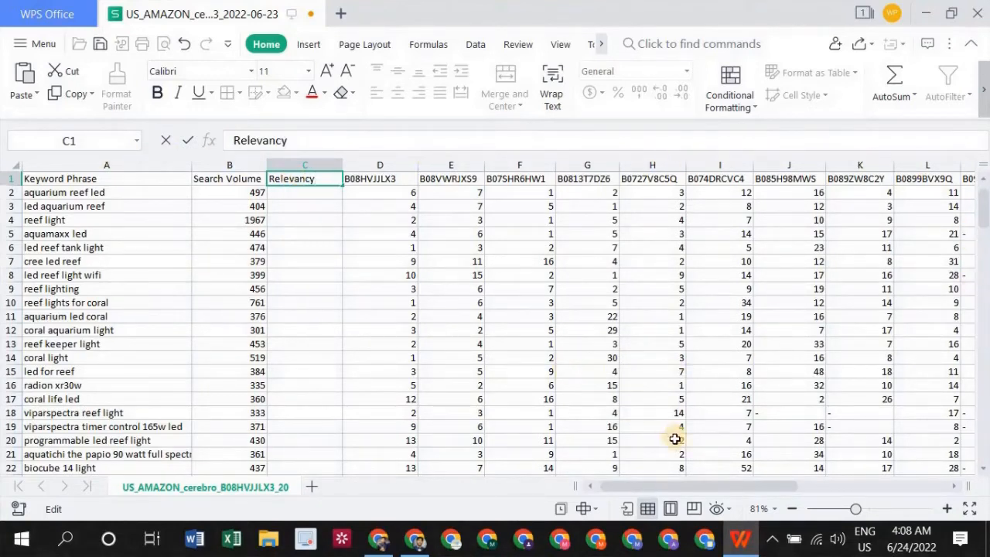
pyautogui.click(856, 509)
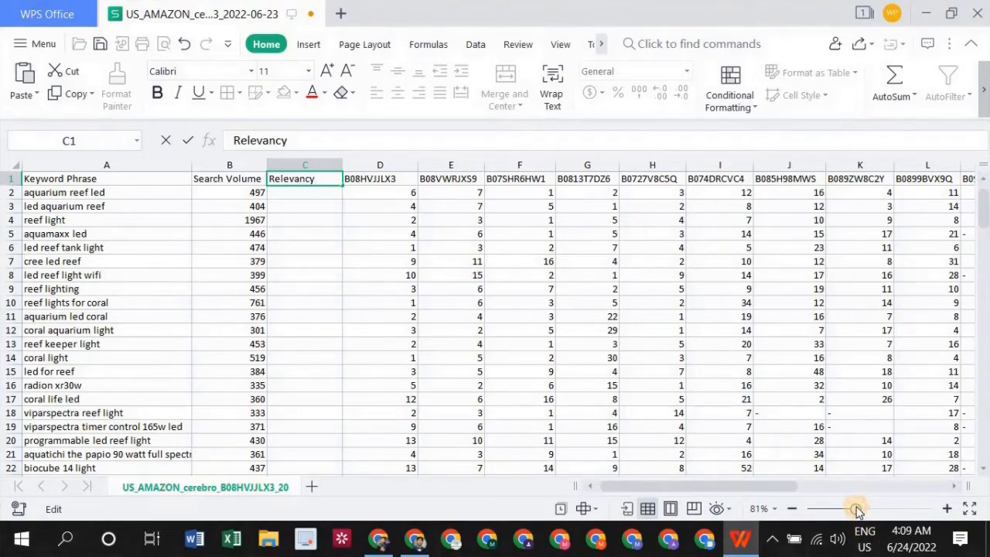
pyautogui.moveTo(796, 488); pyautogui.dragTo(792, 497)
pyautogui.click(501, 260)
pyautogui.moveTo(857, 511); pyautogui.dragTo(856, 513)
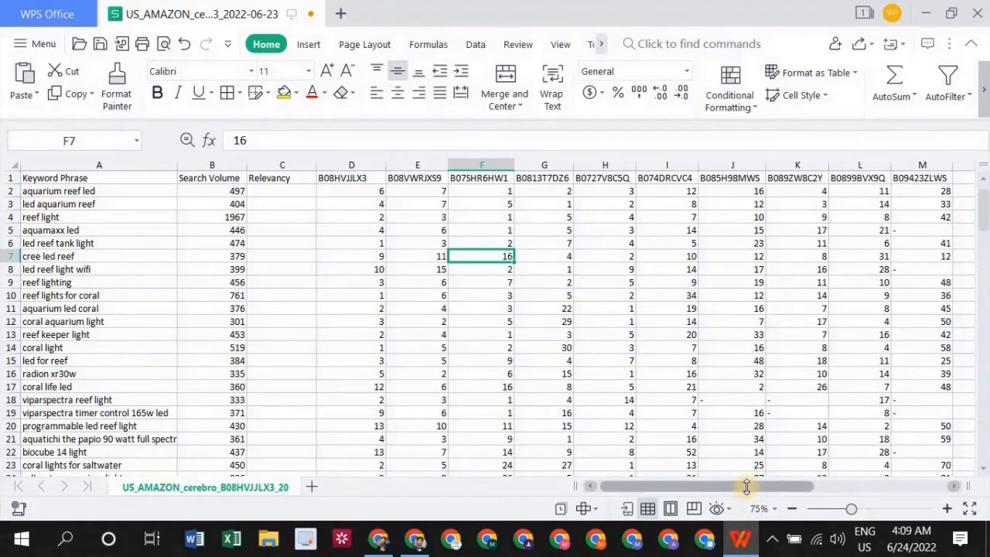
pyautogui.click(462, 193)
pyautogui.click(261, 191)
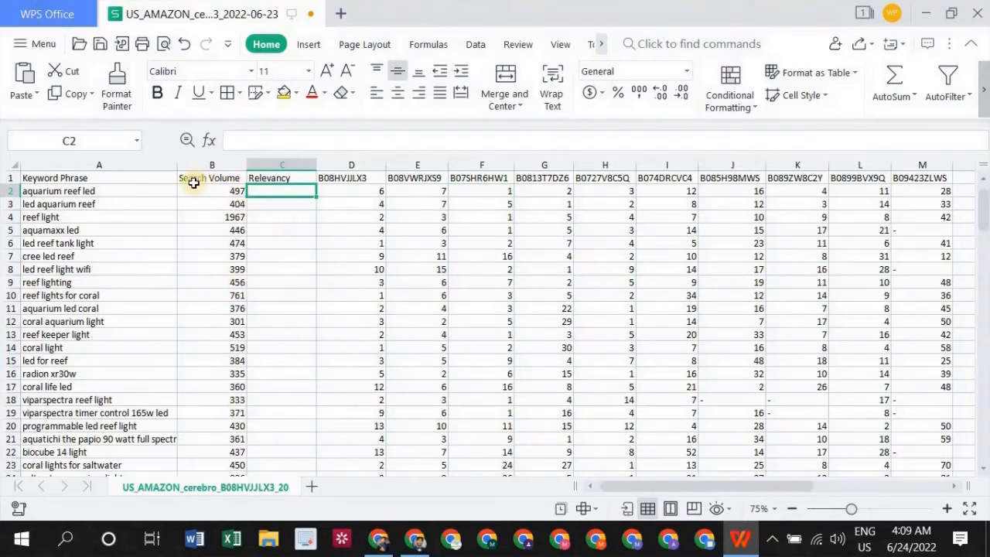
pyautogui.click(136, 179)
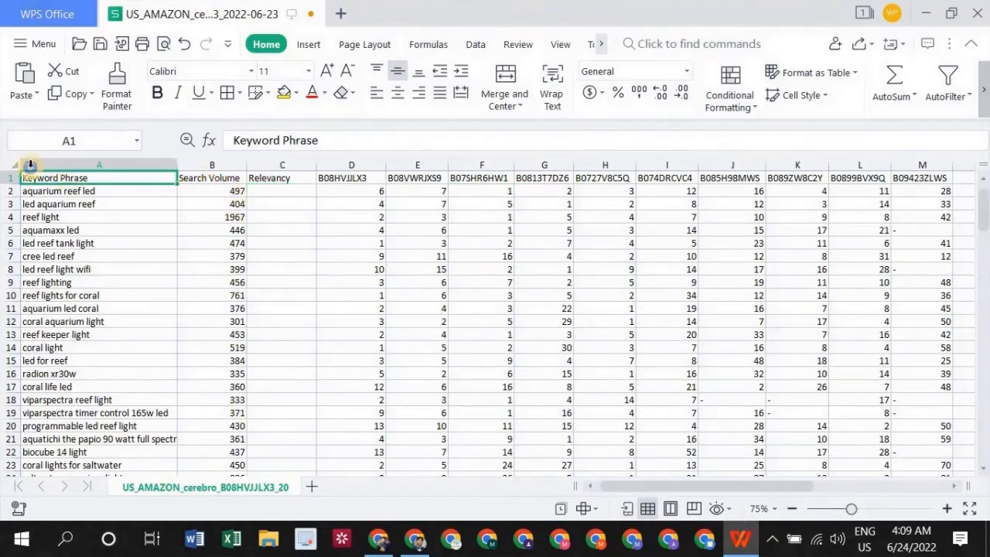
pyautogui.rightClick(29, 165)
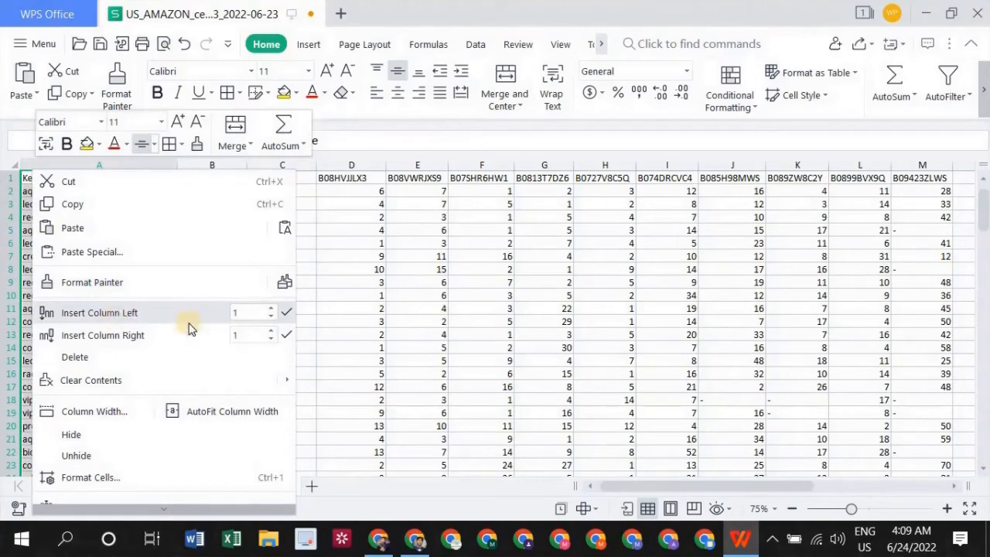
pyautogui.click(417, 309)
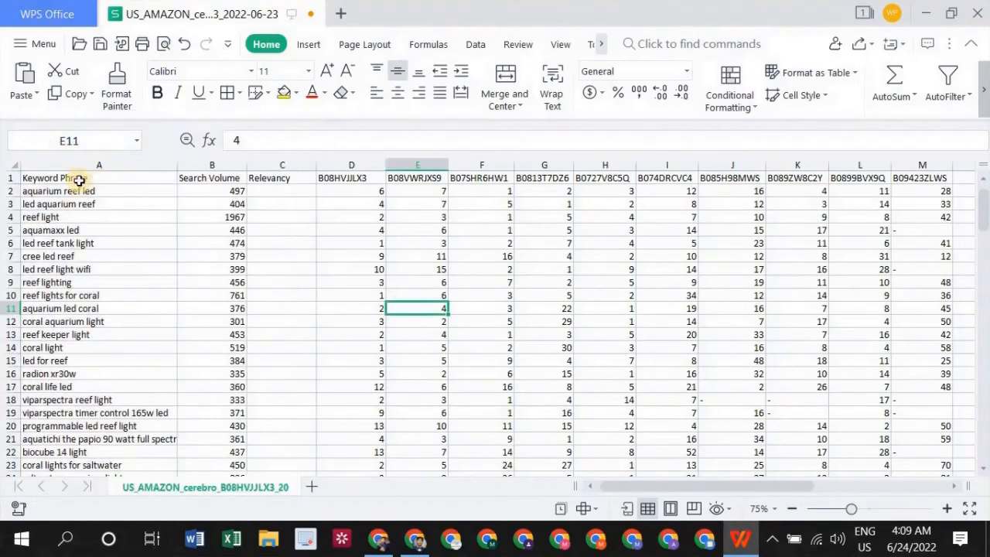
pyautogui.rightClick(78, 179)
pyautogui.moveTo(139, 326)
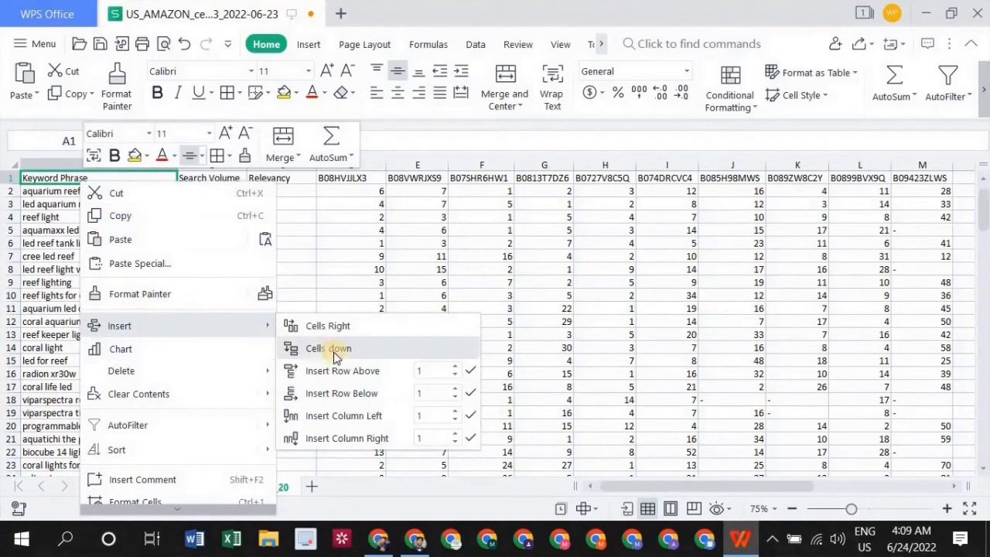
pyautogui.click(531, 290)
# Insert four blank rows above the Keyword Phrase header row.
pyautogui.moveTo(10, 187); pyautogui.dragTo(11, 223)
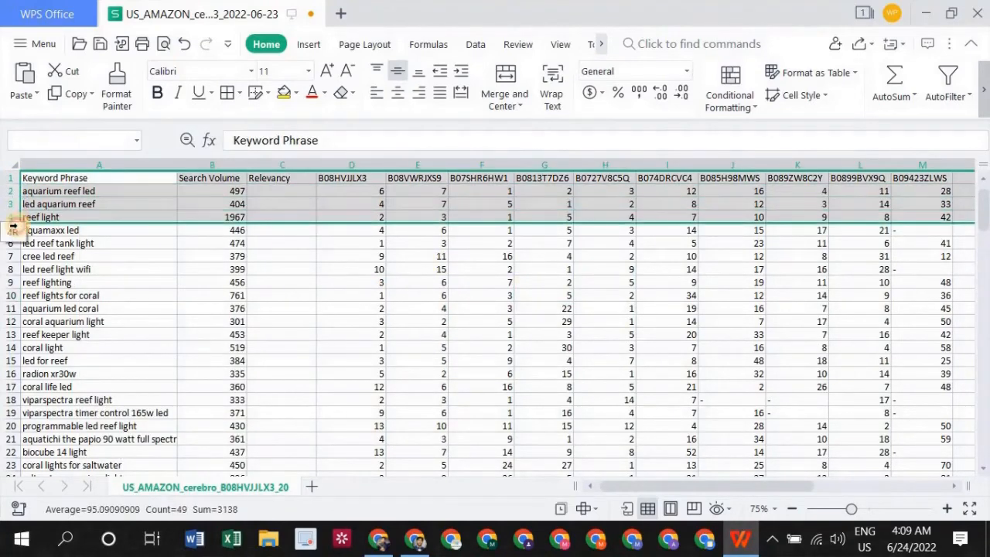
pyautogui.rightClick(66, 206)
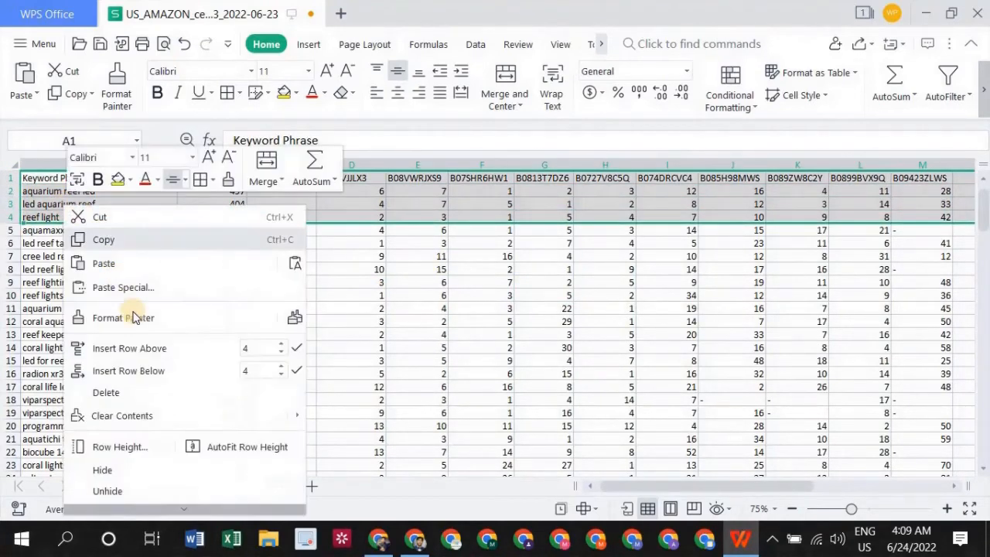
pyautogui.click(136, 352)
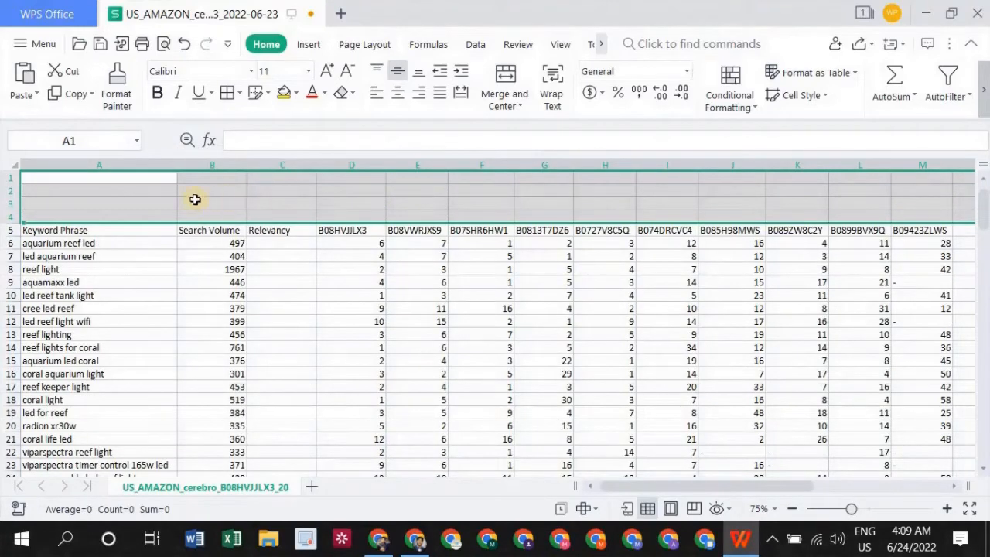
pyautogui.click(156, 192)
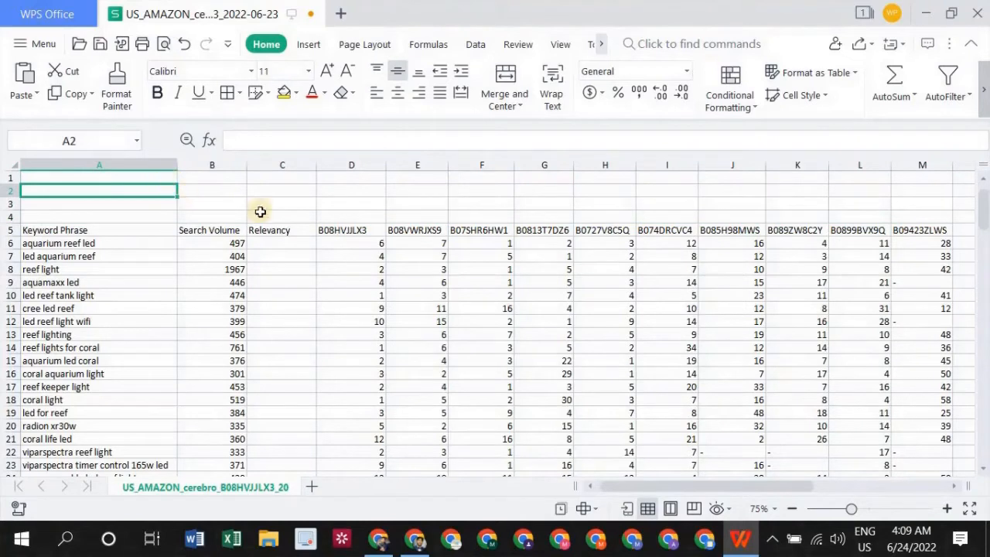
pyautogui.click(243, 186)
pyautogui.click(307, 199)
pyautogui.click(400, 199)
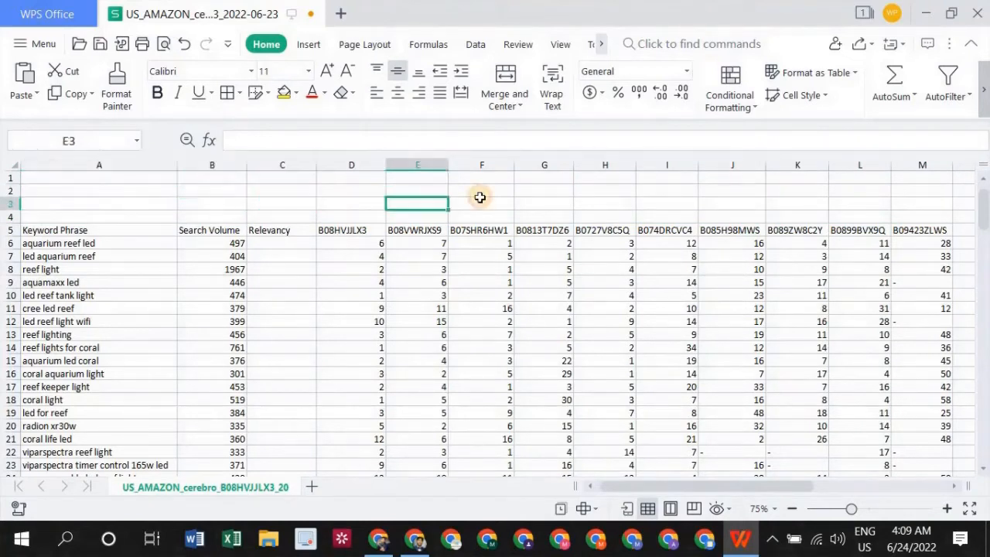
pyautogui.click(481, 191)
pyautogui.click(603, 192)
pyautogui.click(287, 230)
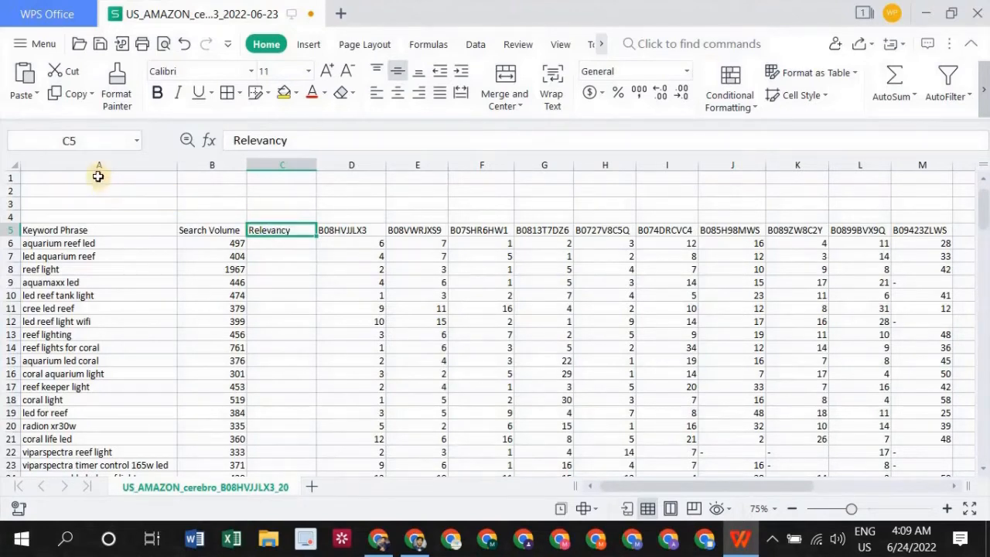
# Enter the labels Risk Score in A1 and Opportunity Score in A2.
pyautogui.click(98, 176)
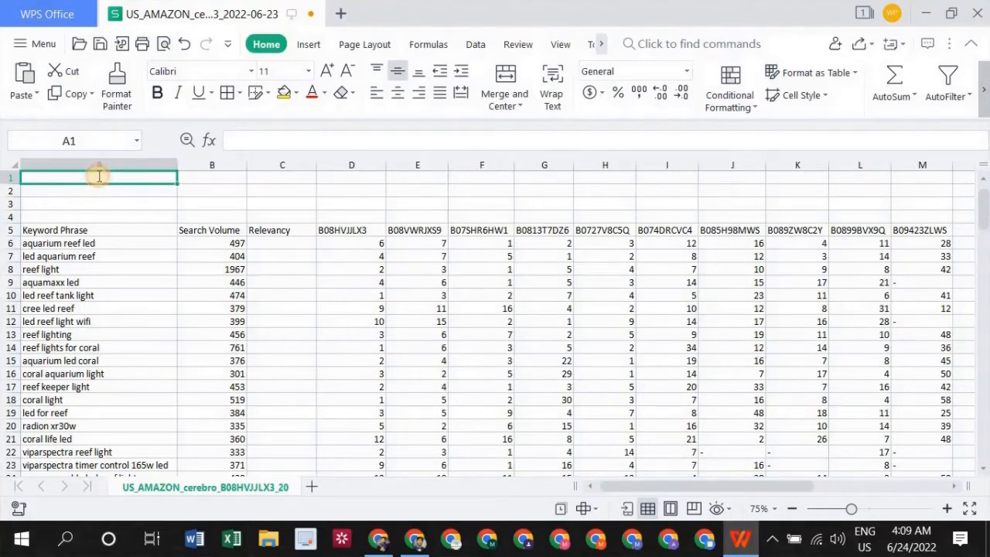
pyautogui.doubleClick(99, 177)
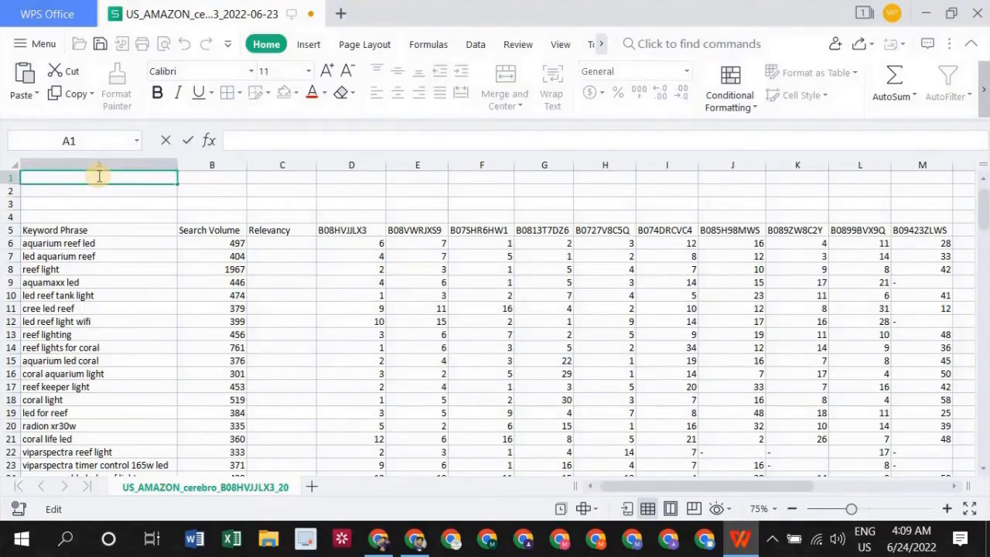
pyautogui.write('R')
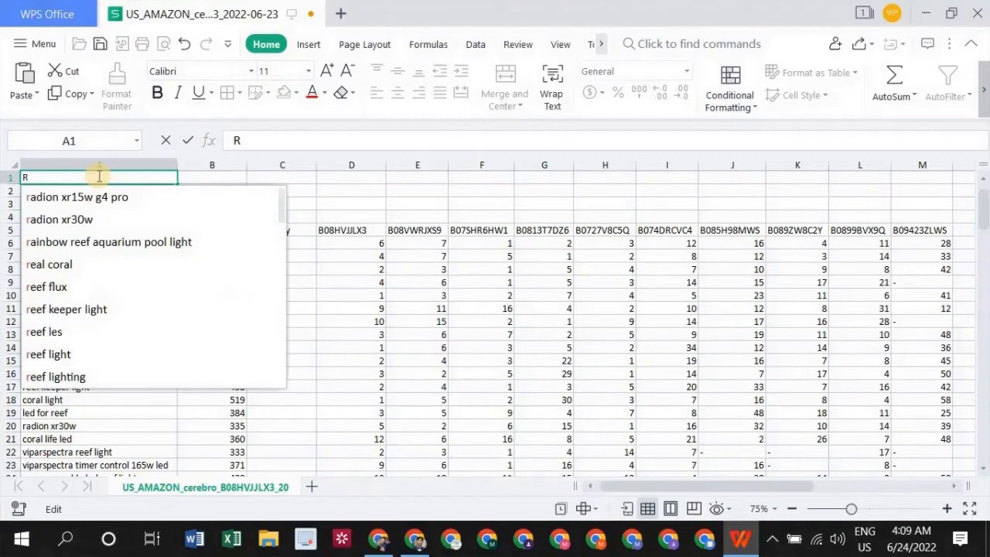
pyautogui.write('isk S')
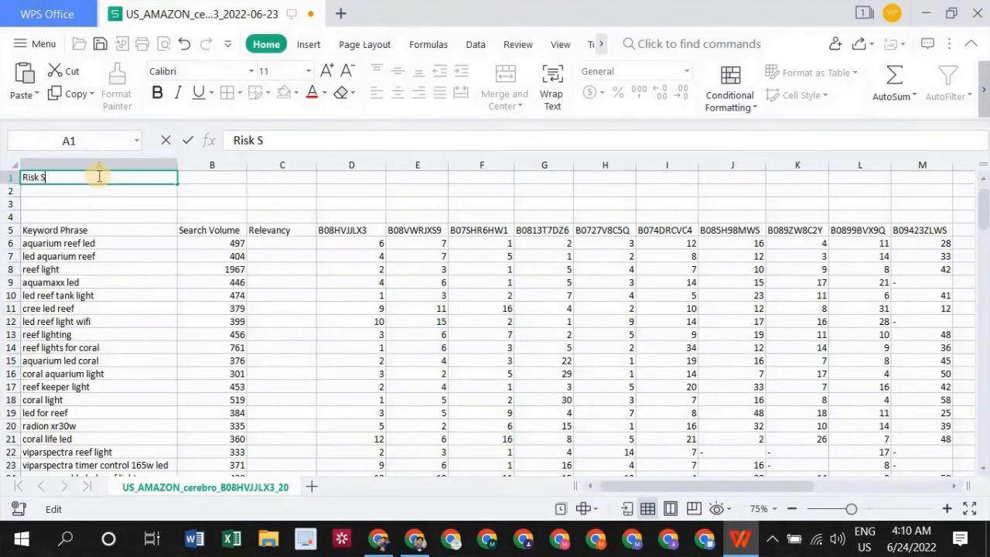
pyautogui.write('core')
pyautogui.click(105, 191)
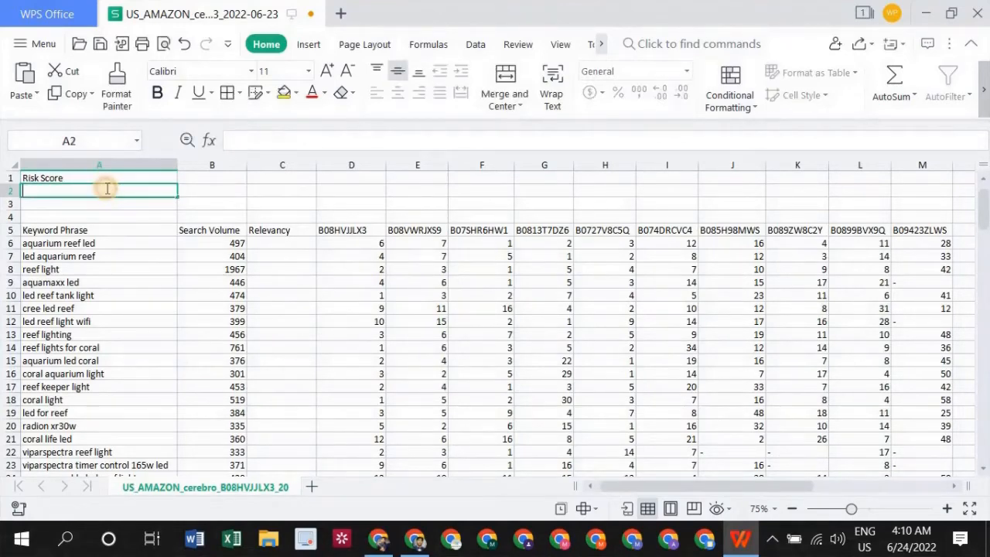
pyautogui.write('Oppor')
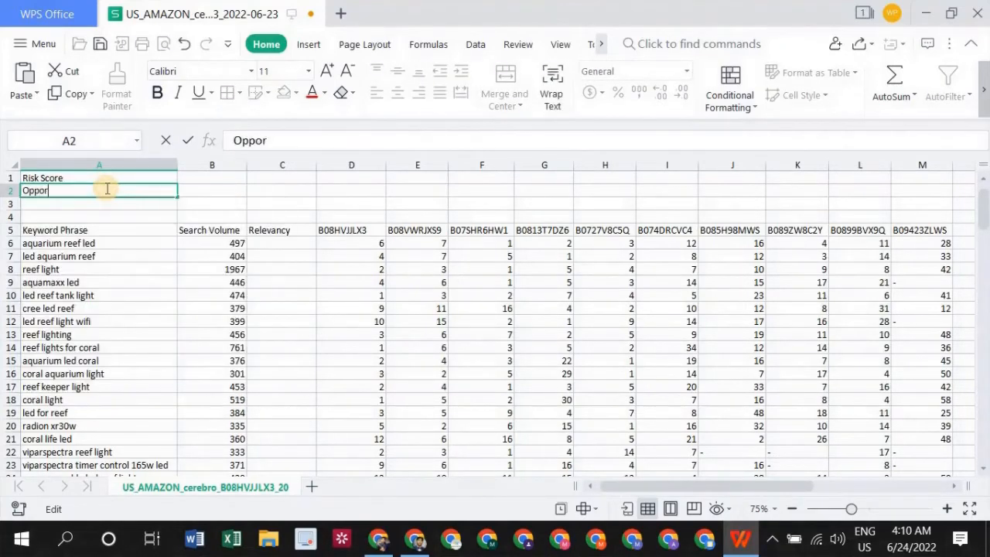
pyautogui.write('tunity Score')
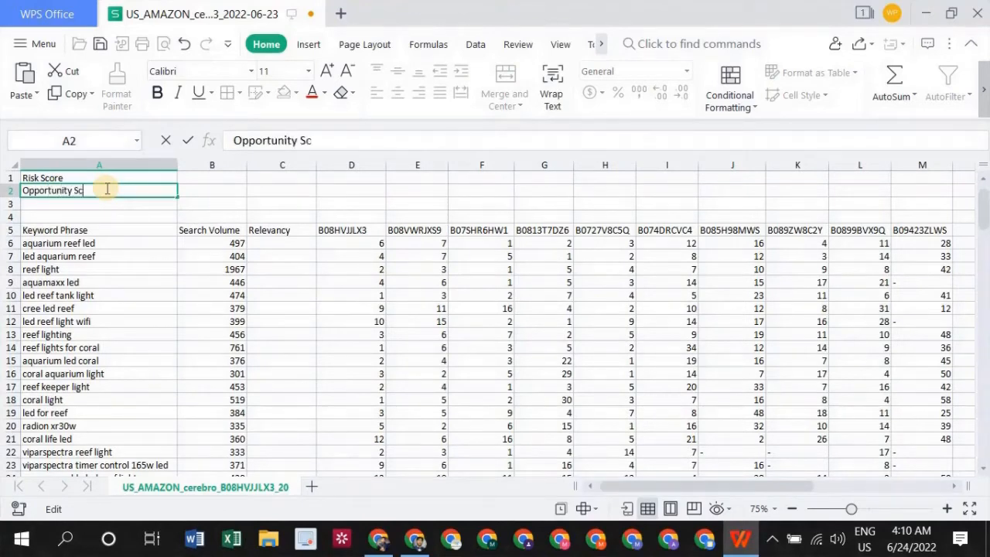
pyautogui.click(203, 190)
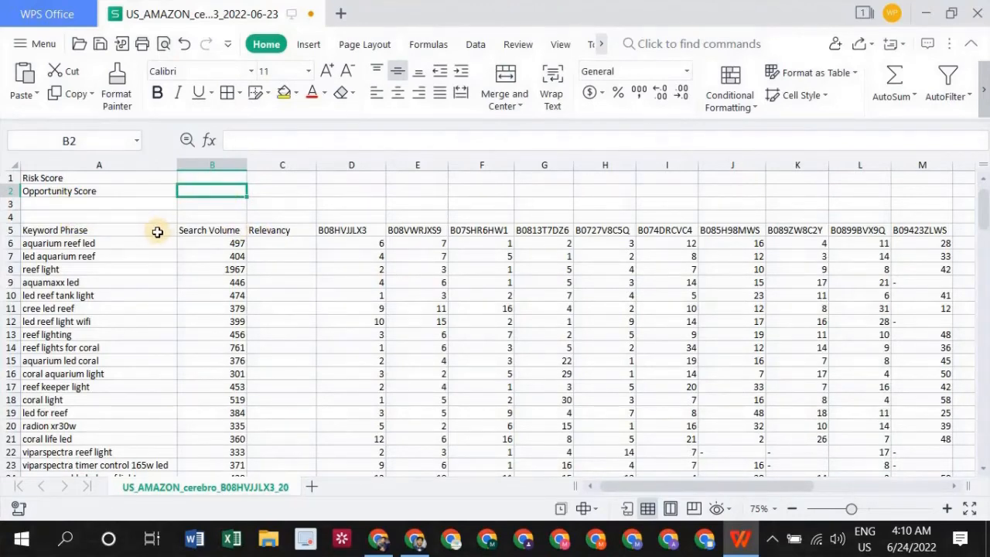
# Review the Search Volume header and the full list of keyword phrases from A6 down to the last row.
pyautogui.scroll(-1, 143, 268)
pyautogui.scroll(1, 172, 287)
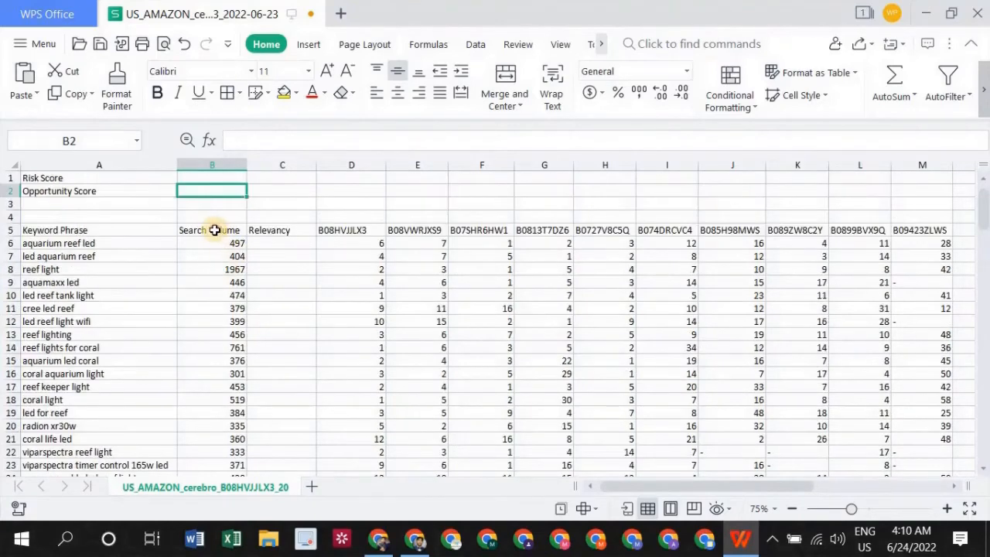
pyautogui.click(214, 230)
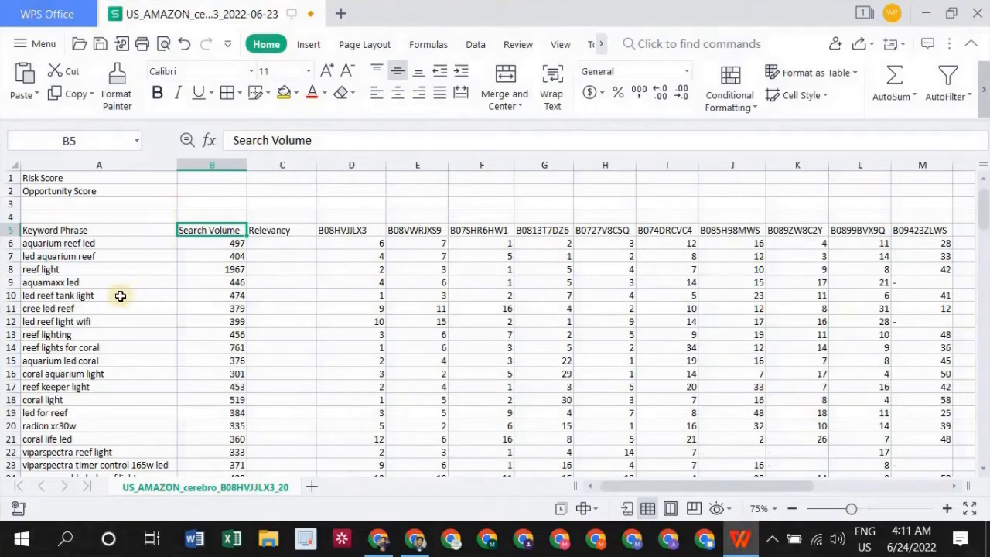
pyautogui.click(69, 243)
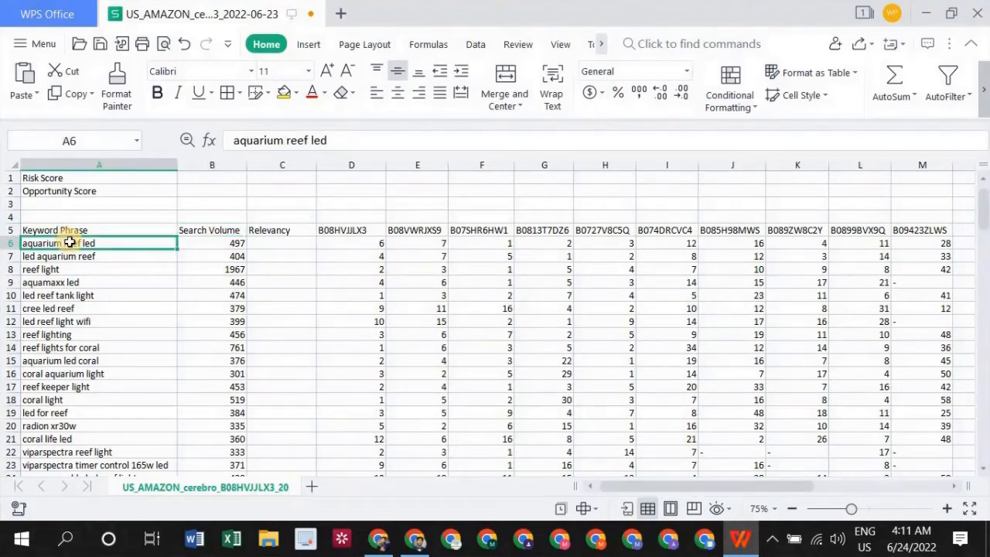
pyautogui.hotkey('ctrl', 'shift', 'Down')
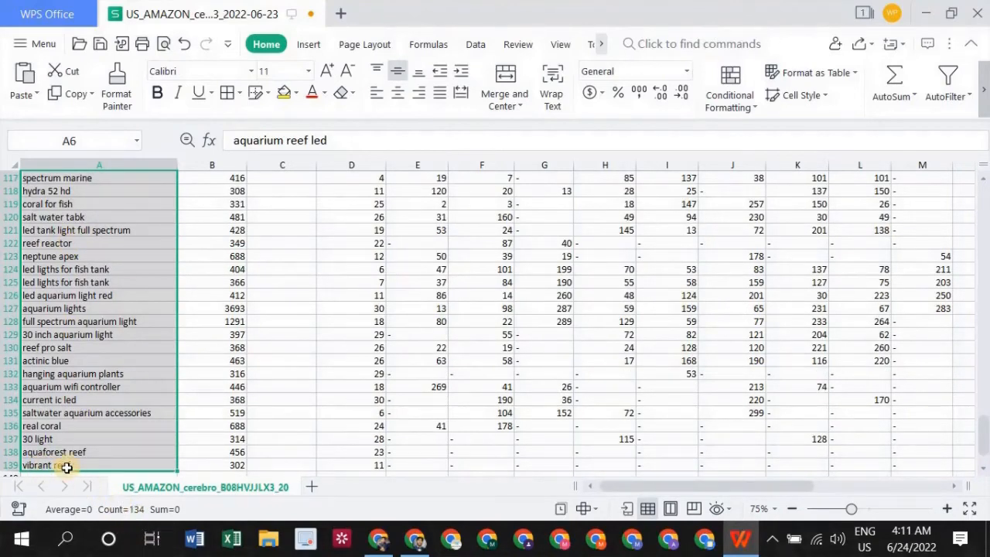
pyautogui.scroll(18, 56, 377)
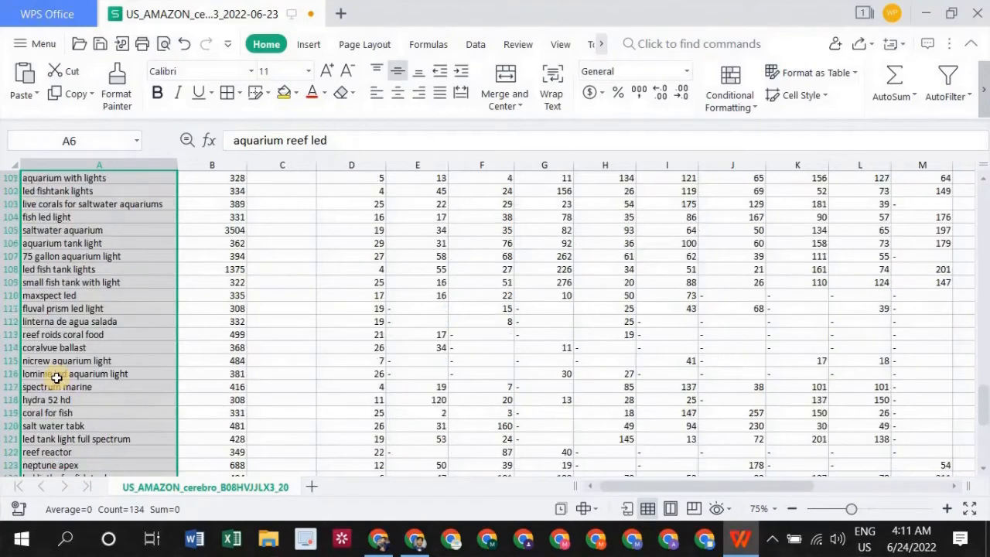
pyautogui.scroll(20, 56, 377)
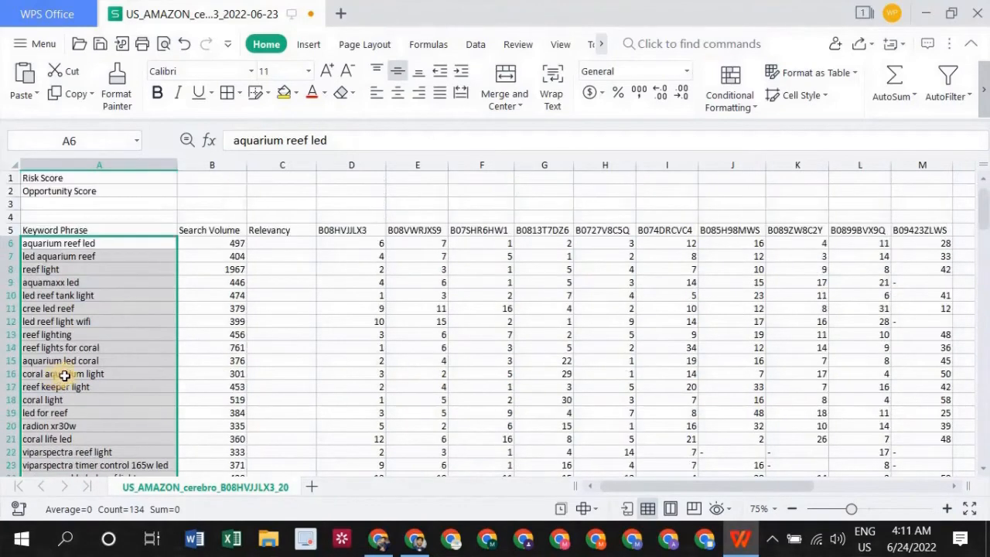
# Enter the Relevancy formula =COUNTIF(D6:M6,"<30") in C6 for the first keyword phrase.
pyautogui.doubleClick(260, 244)
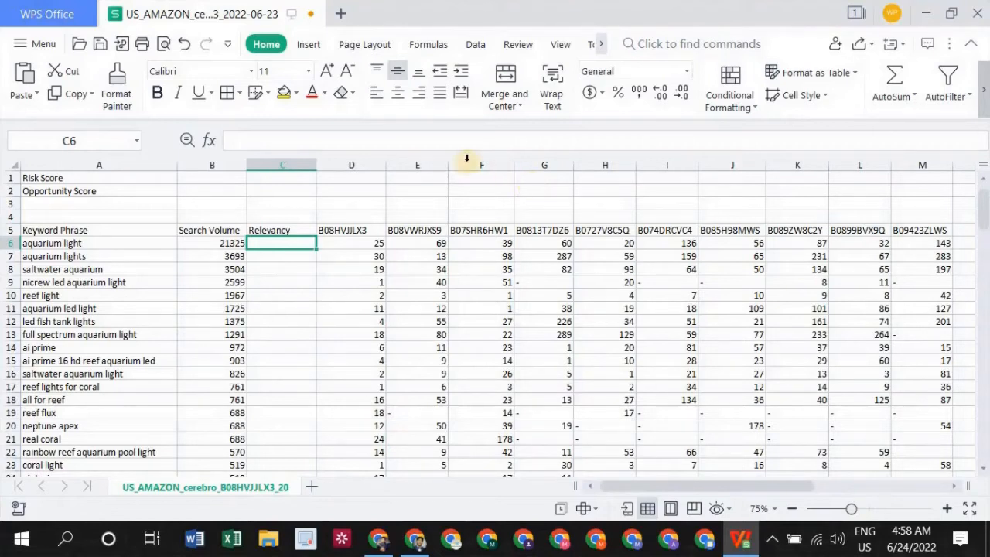
pyautogui.doubleClick(270, 243)
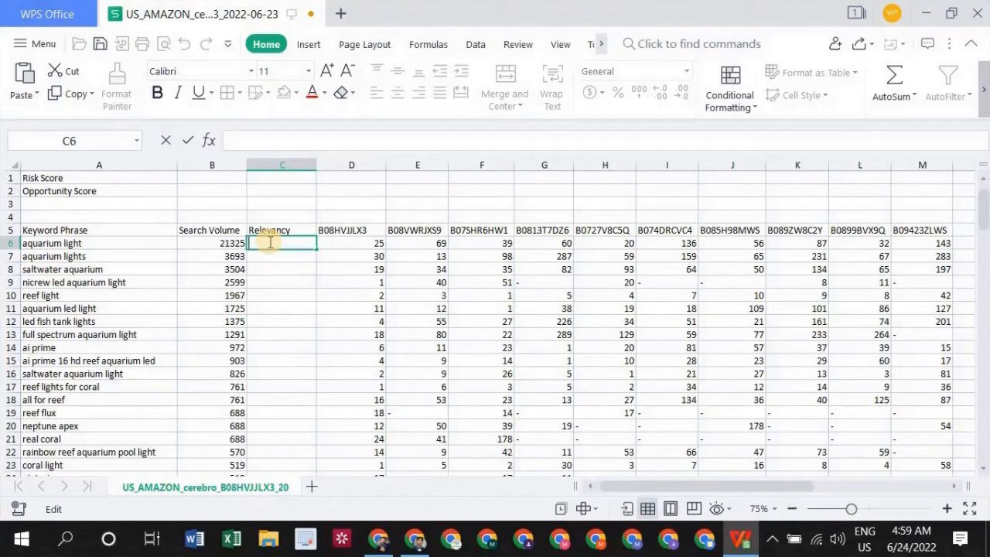
pyautogui.write('=')
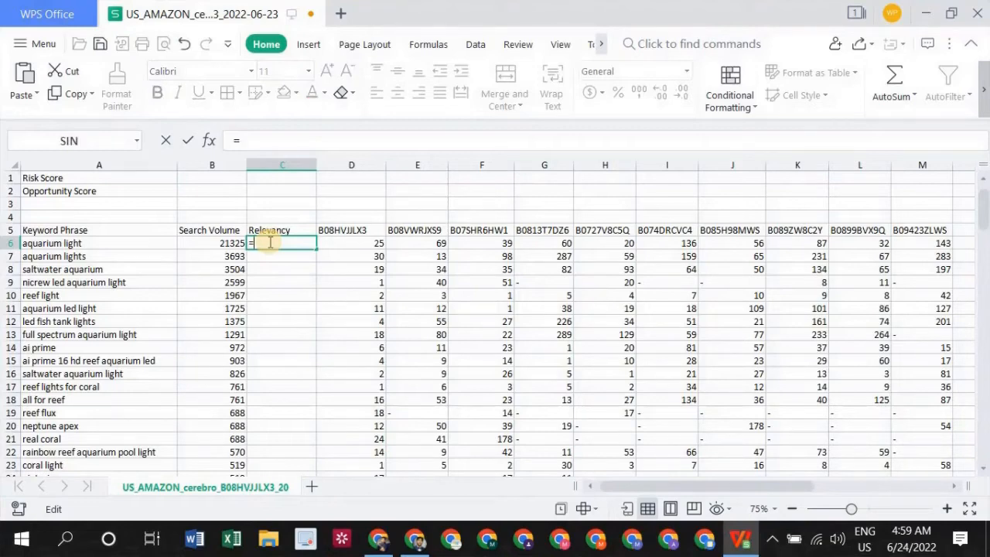
pyautogui.write('countif')
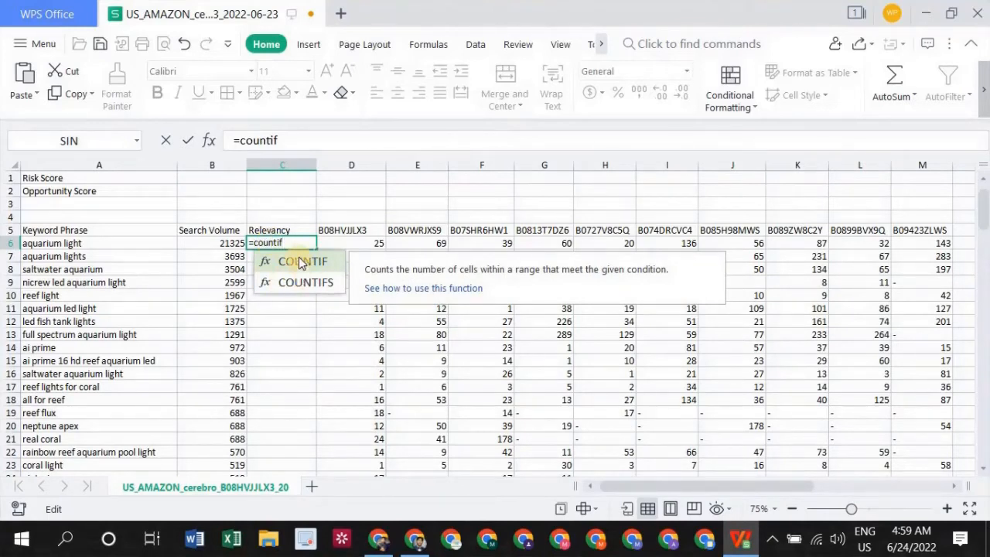
pyautogui.click(301, 263)
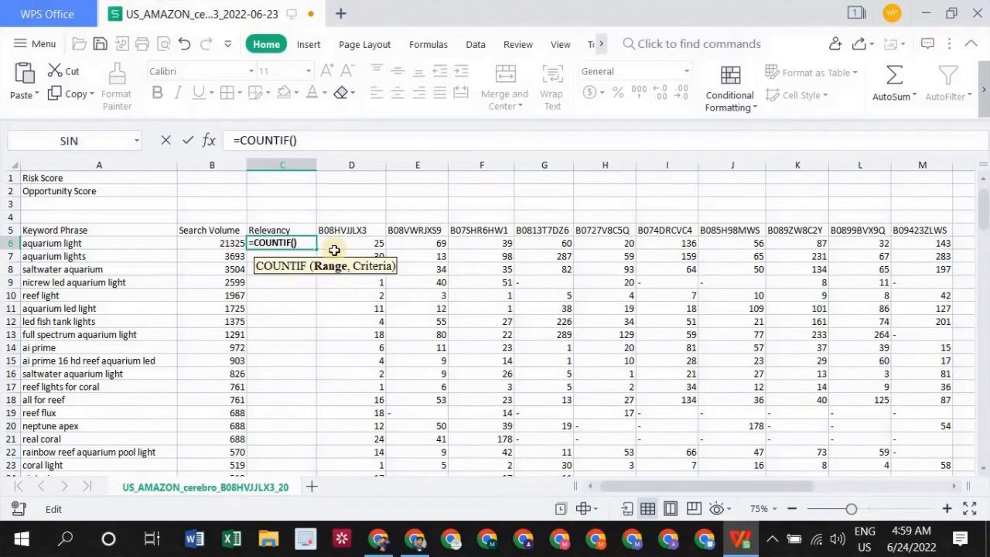
pyautogui.moveTo(341, 246); pyautogui.dragTo(912, 242)
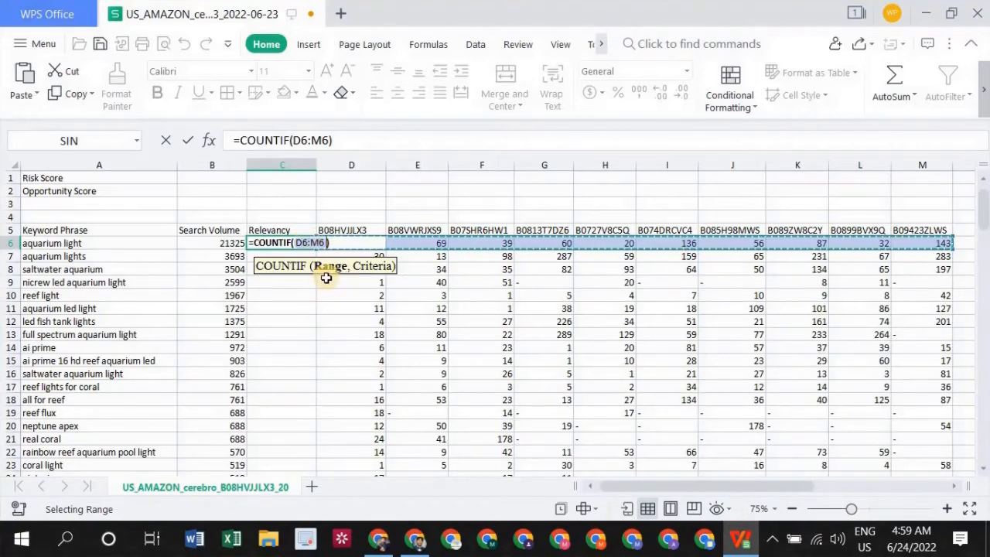
pyautogui.write(',')
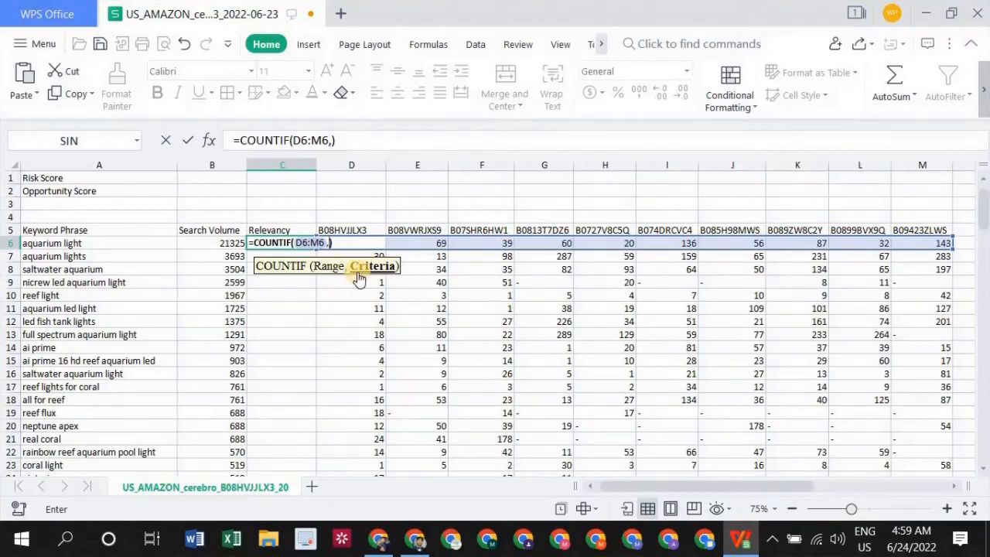
pyautogui.write('"<')
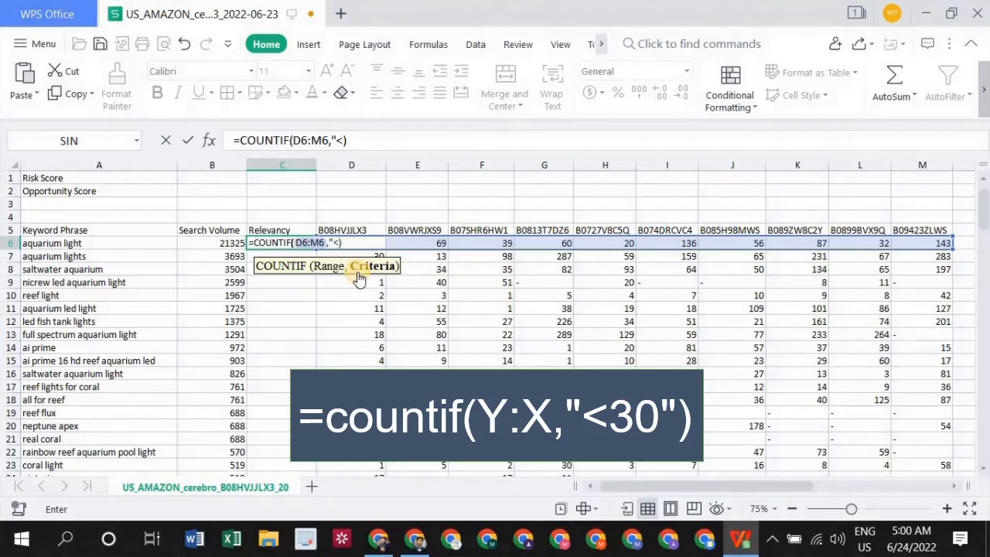
pyautogui.write('30')
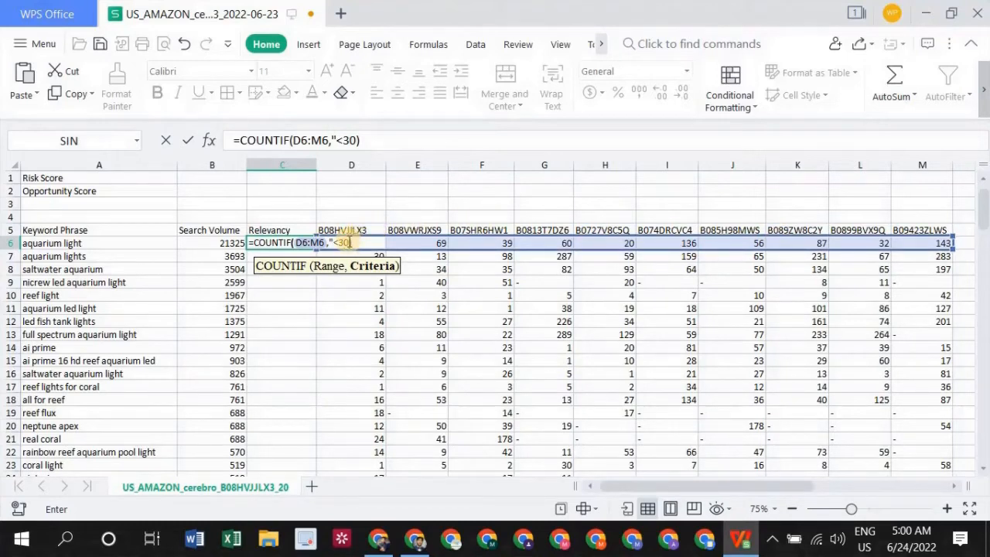
pyautogui.write('"')
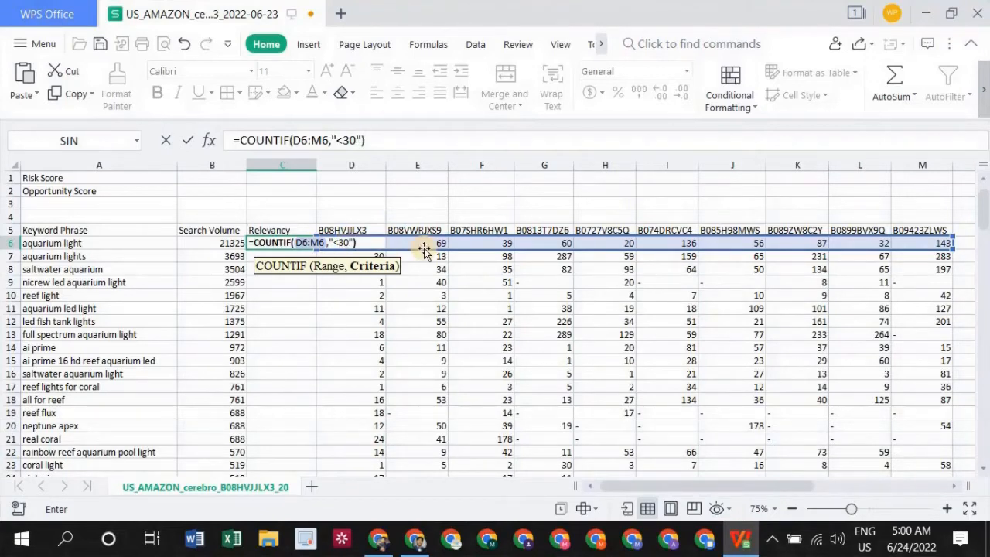
pyautogui.press('Return')
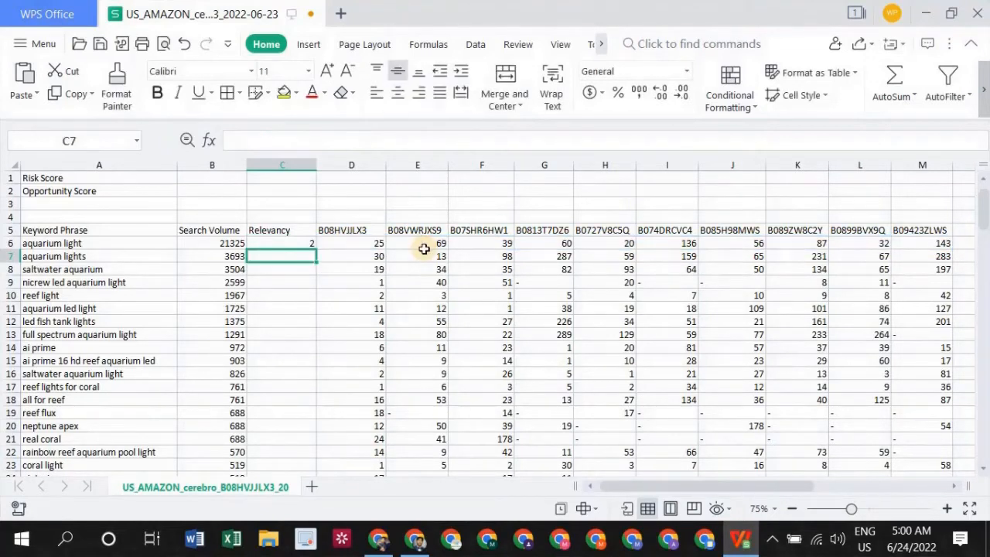
# Count the keyword phrases from A6 down to the last row and enter 134 in A4.
pyautogui.click(93, 244)
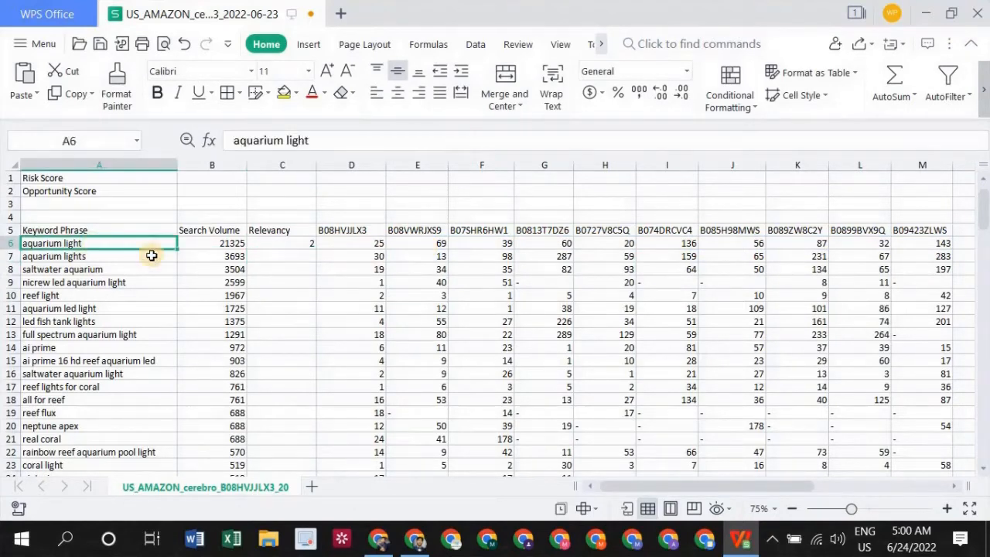
pyautogui.click(269, 243)
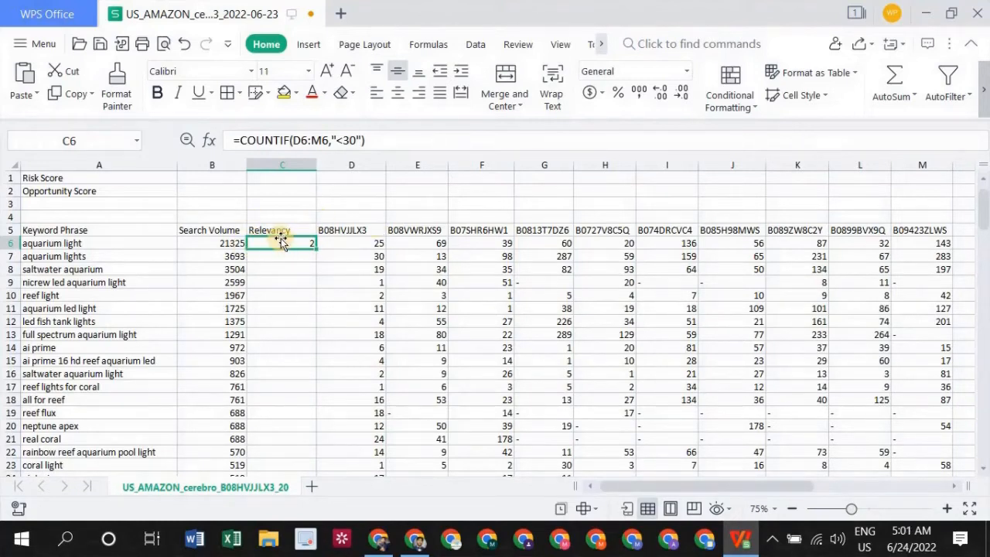
pyautogui.click(122, 244)
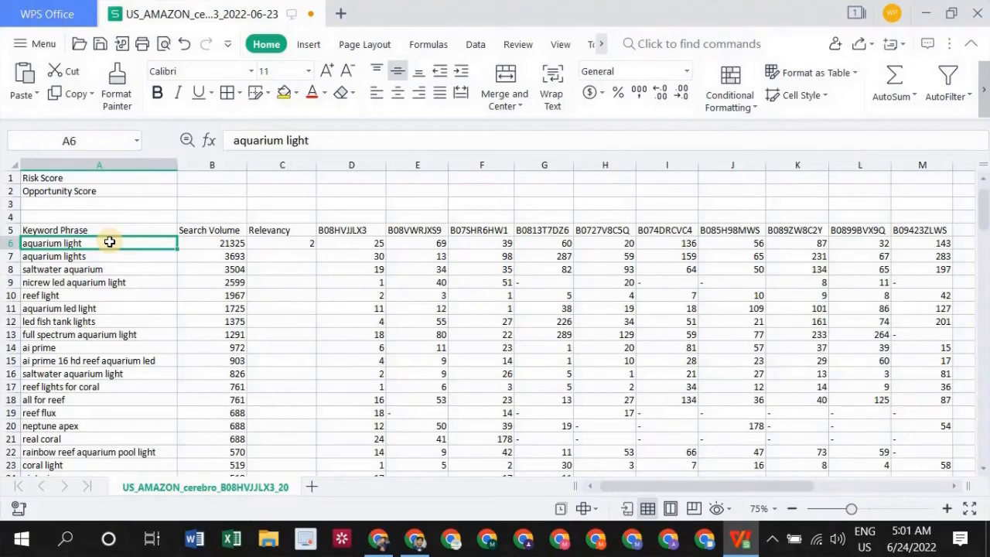
pyautogui.hotkey('ctrl', 'shift', 'Down')
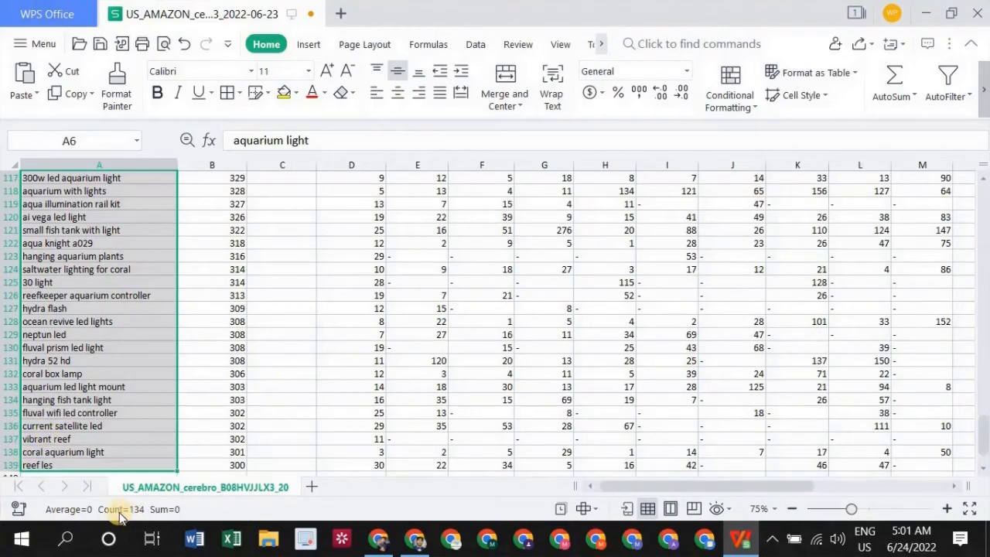
pyautogui.scroll(18, 164, 369)
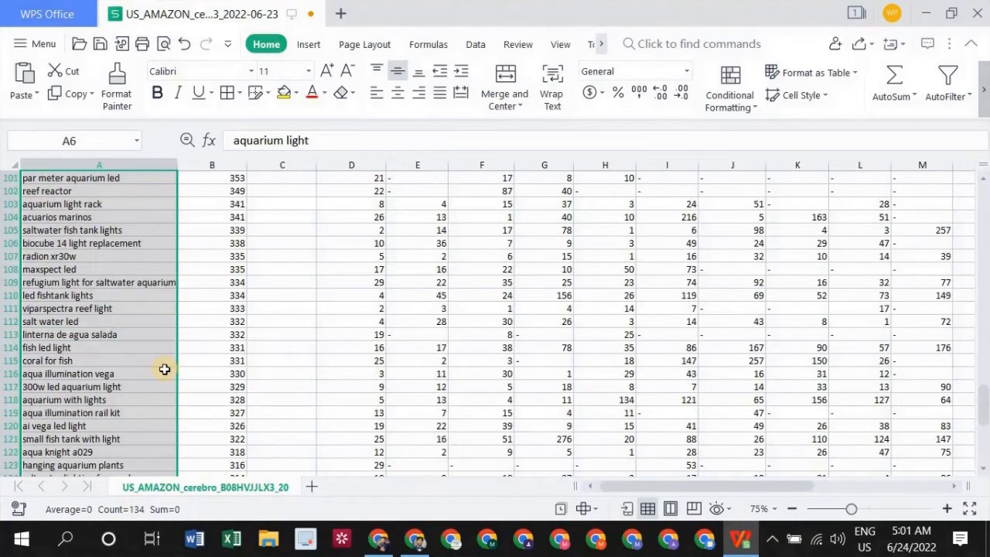
pyautogui.scroll(20, 165, 368)
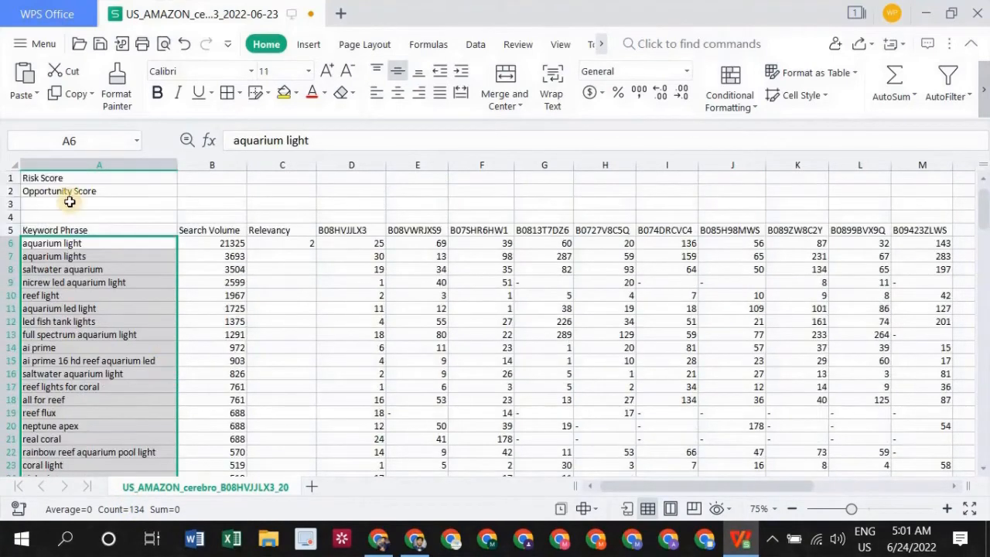
pyautogui.doubleClick(66, 216)
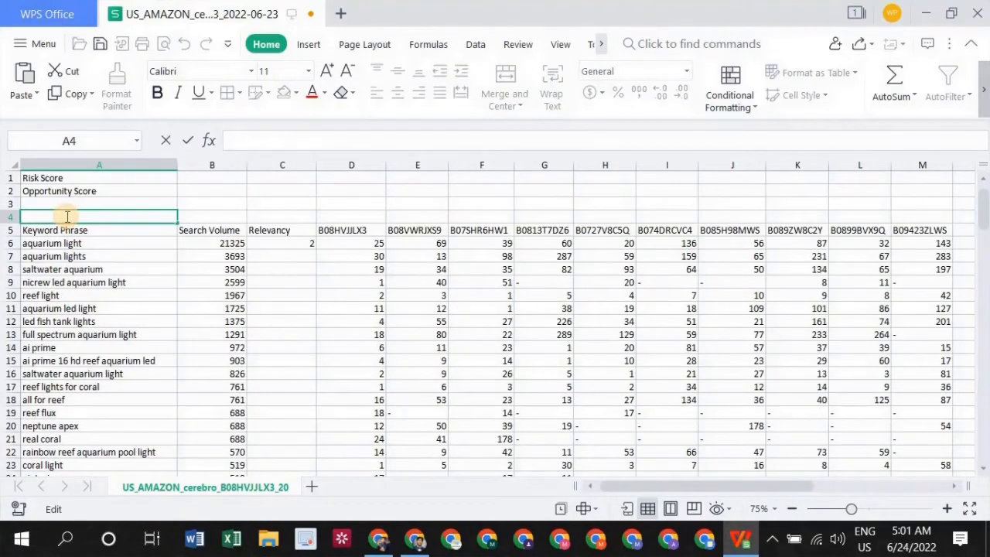
pyautogui.write('134')
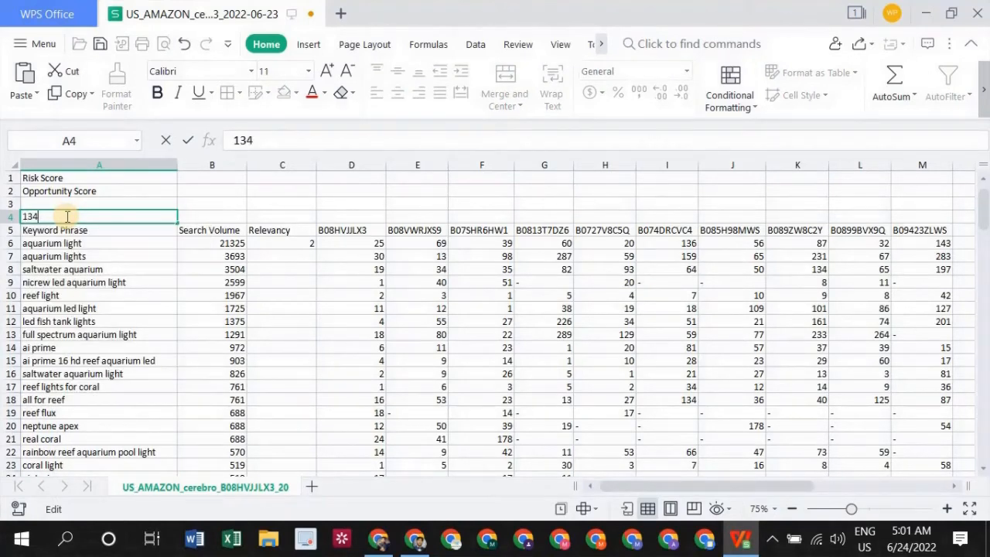
pyautogui.click(284, 247)
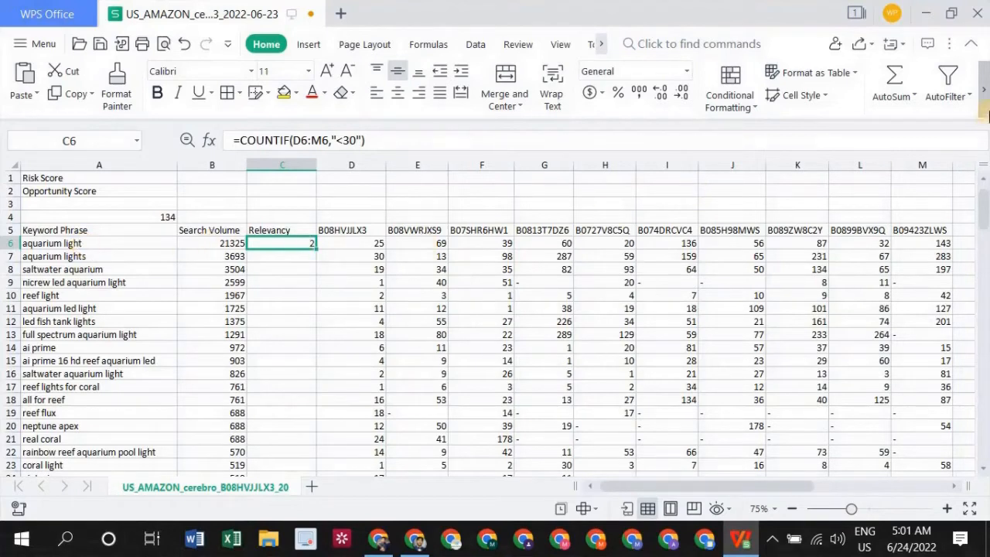
# Turn on AutoFilter for the keyword table and view the filter options of the Relevancy column.
pyautogui.click(955, 108)
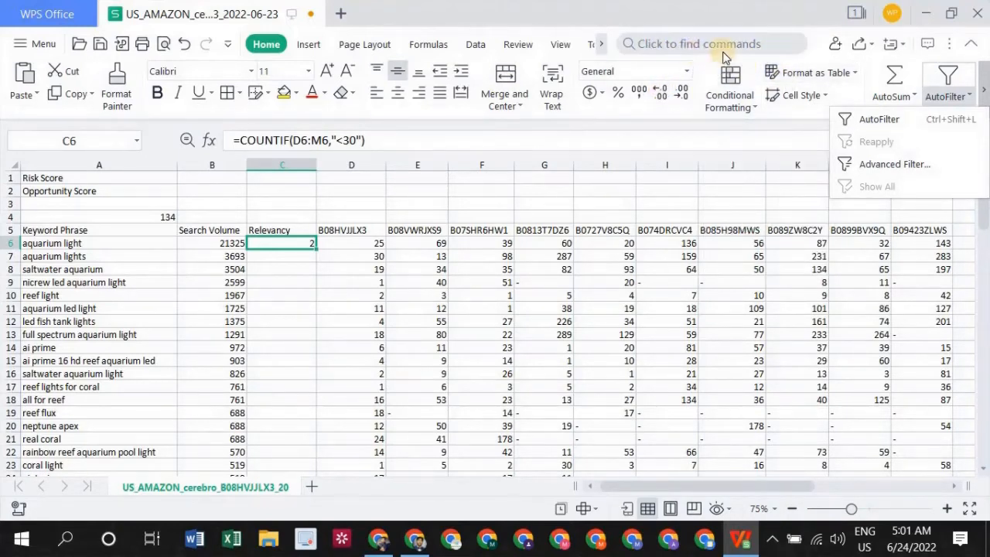
pyautogui.click(858, 117)
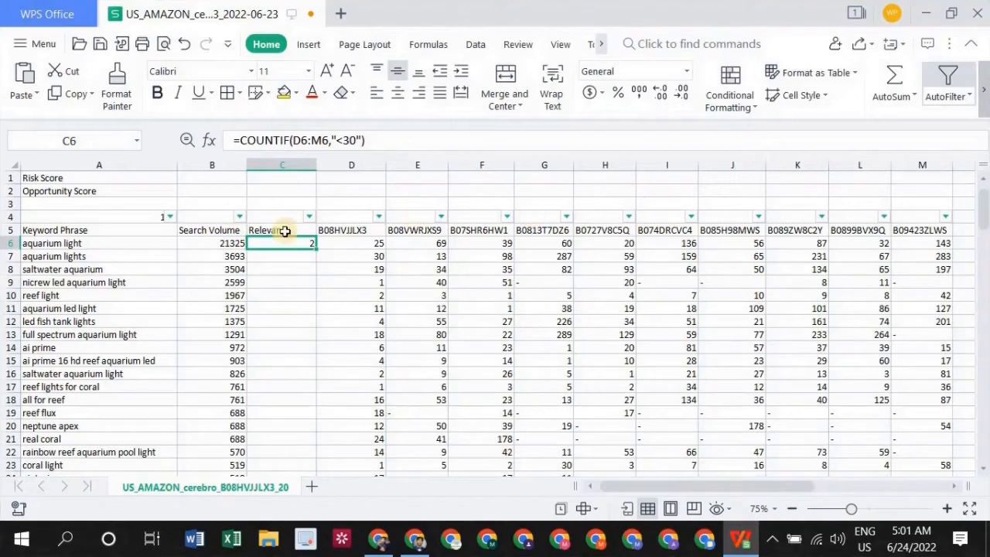
pyautogui.click(309, 216)
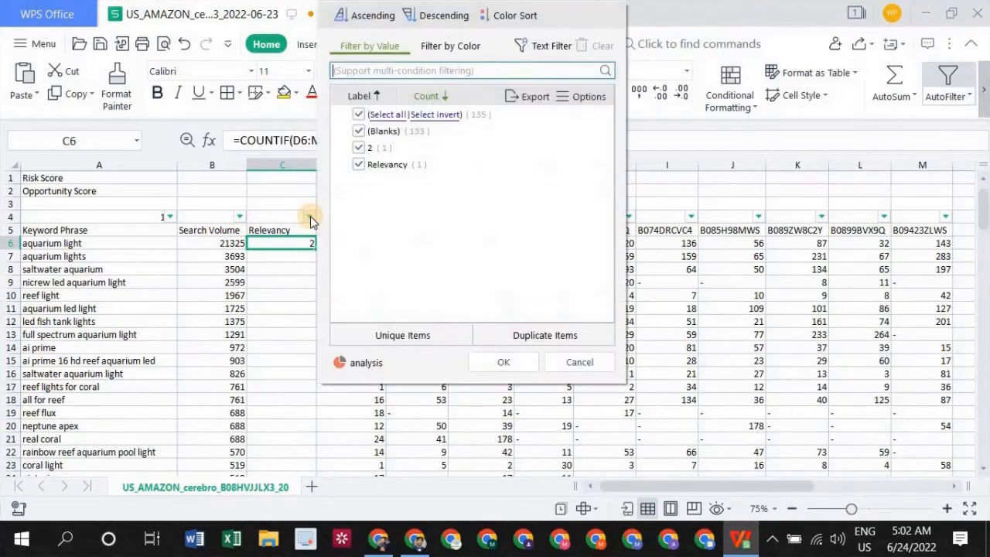
pyautogui.click(287, 212)
# Fill the COUNTIF formula from C6 down the Relevancy column to the last keyword row.
pyautogui.click(313, 244)
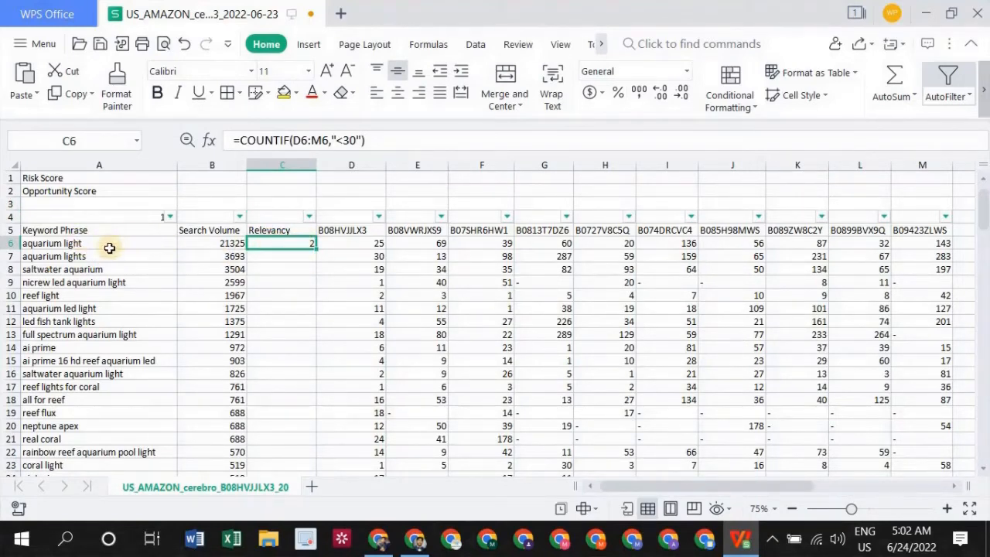
pyautogui.scroll(-2, 93, 298)
pyautogui.scroll(2, 94, 299)
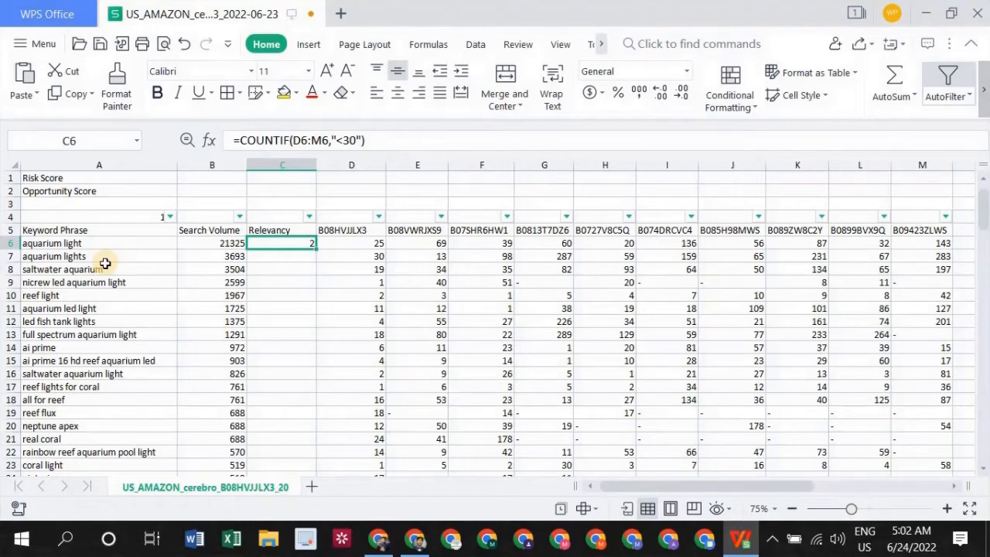
pyautogui.doubleClick(315, 249)
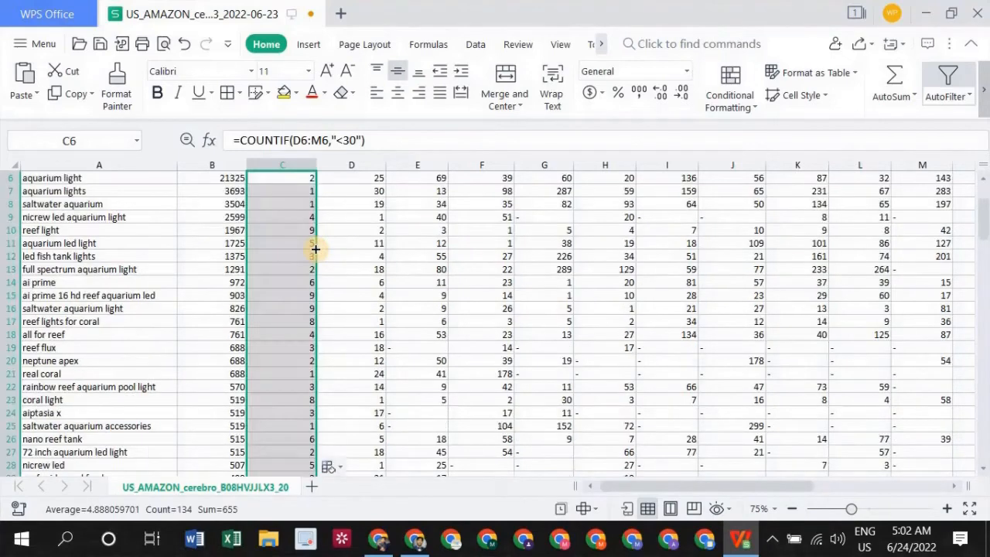
# Sort the keyword table by the Relevancy column in descending order.
pyautogui.scroll(2, 285, 256)
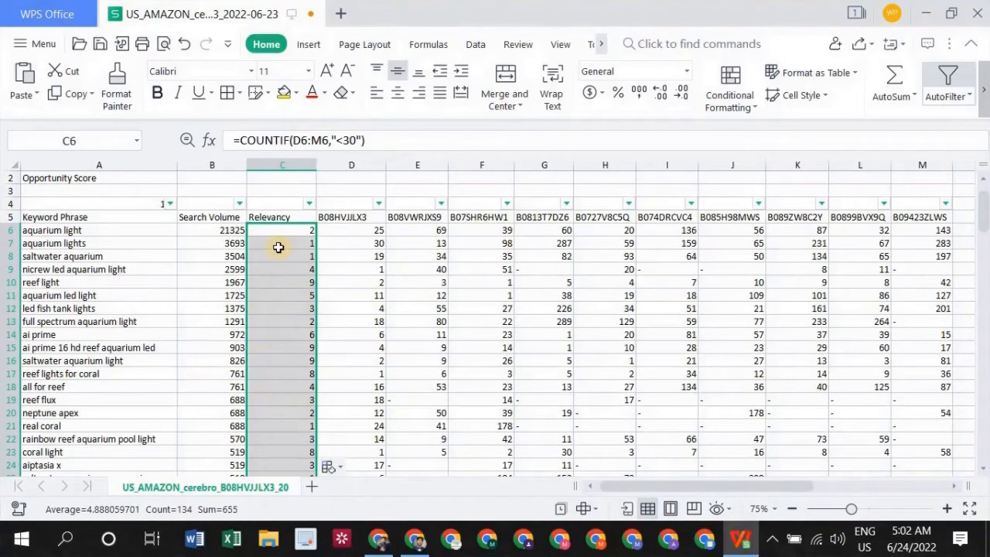
pyautogui.click(311, 205)
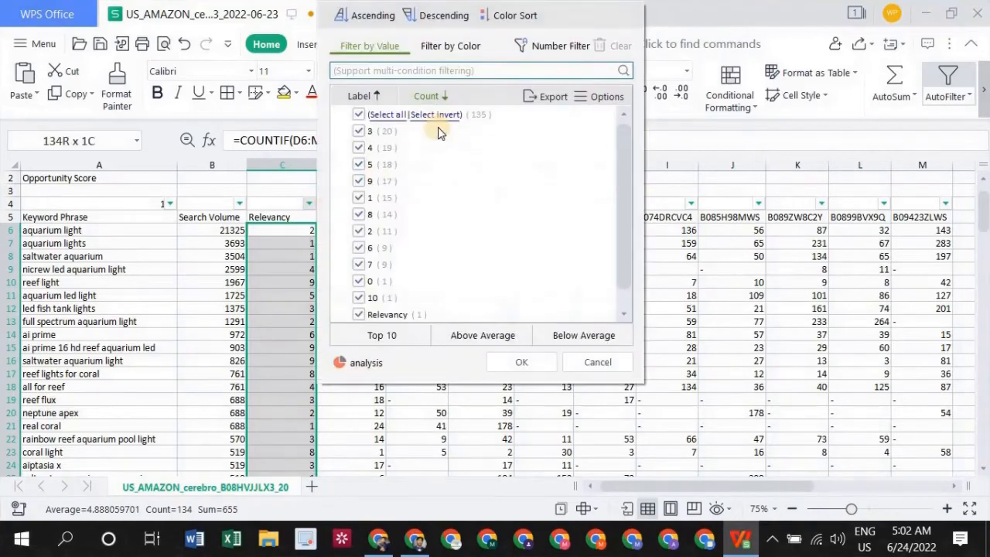
pyautogui.click(449, 18)
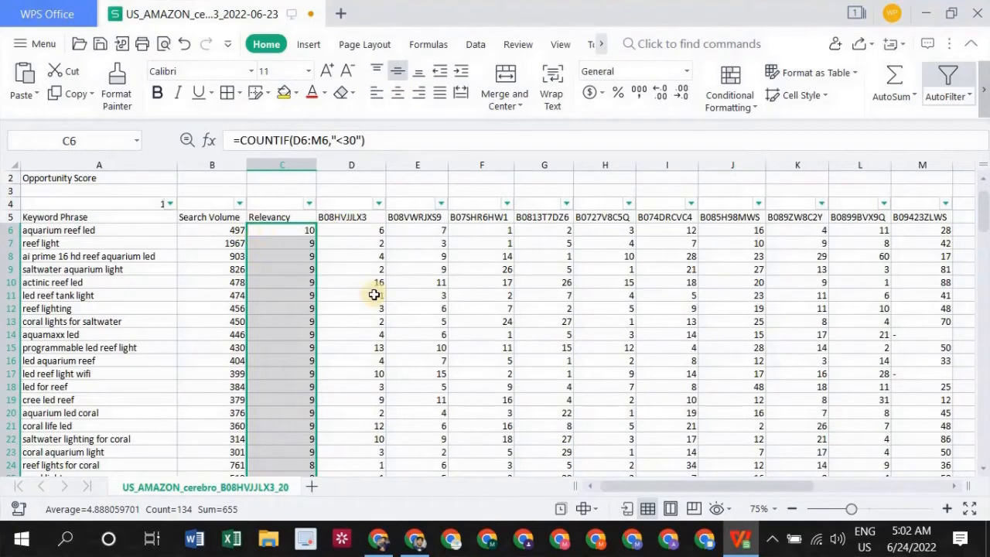
# Examine the top keyword's search volume and relevancy score against the competitor ASIN columns.
pyautogui.click(396, 240)
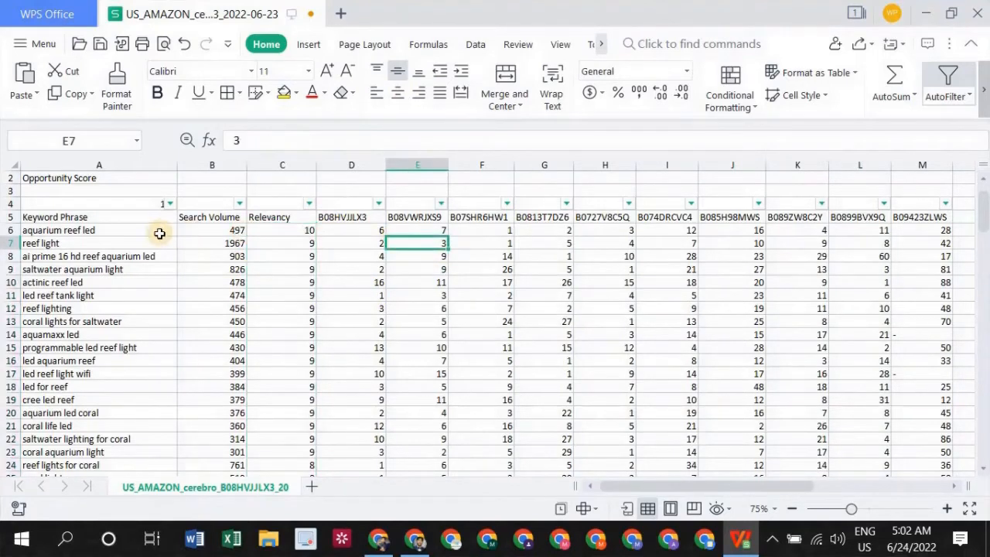
pyautogui.click(101, 229)
pyautogui.click(223, 233)
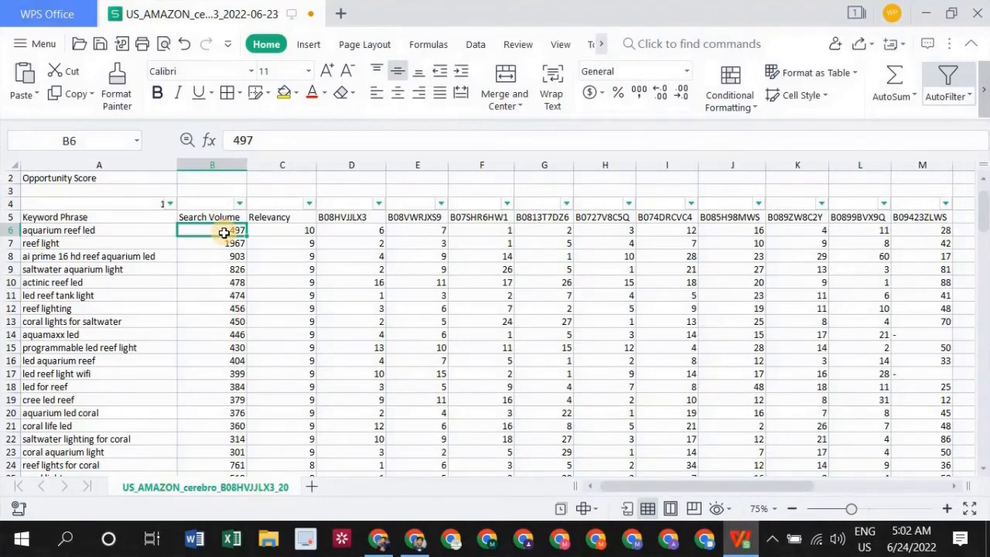
pyautogui.click(268, 232)
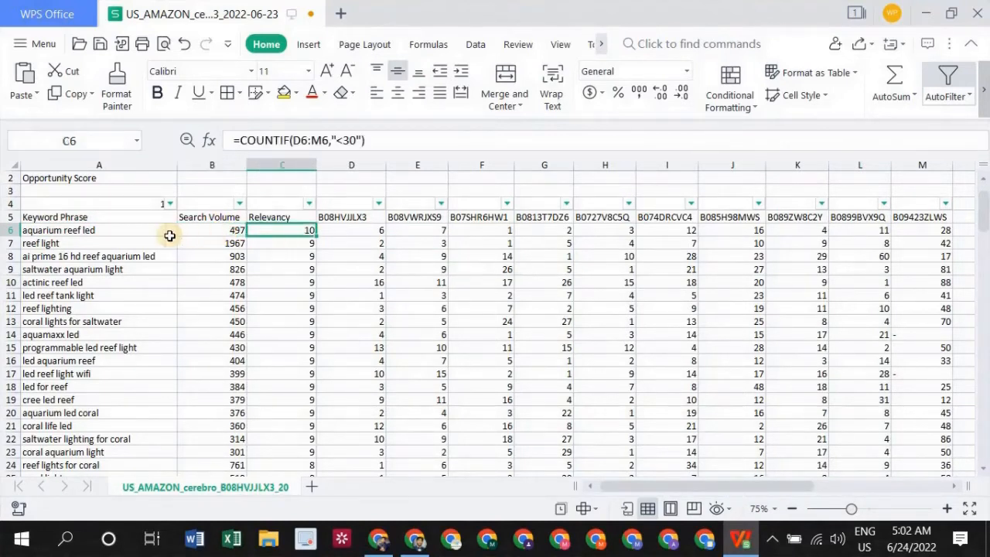
pyautogui.click(426, 220)
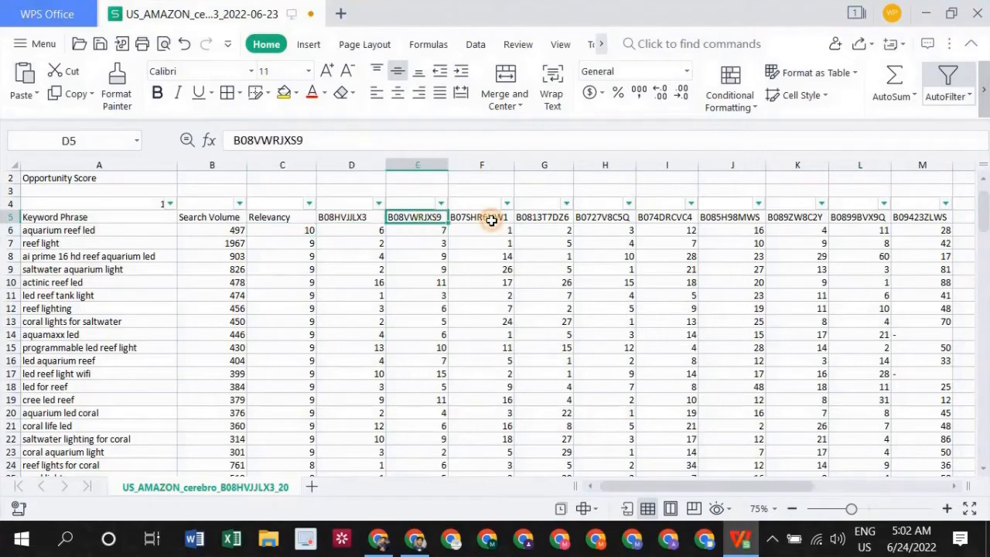
pyautogui.click(484, 219)
pyautogui.click(545, 219)
pyautogui.click(666, 219)
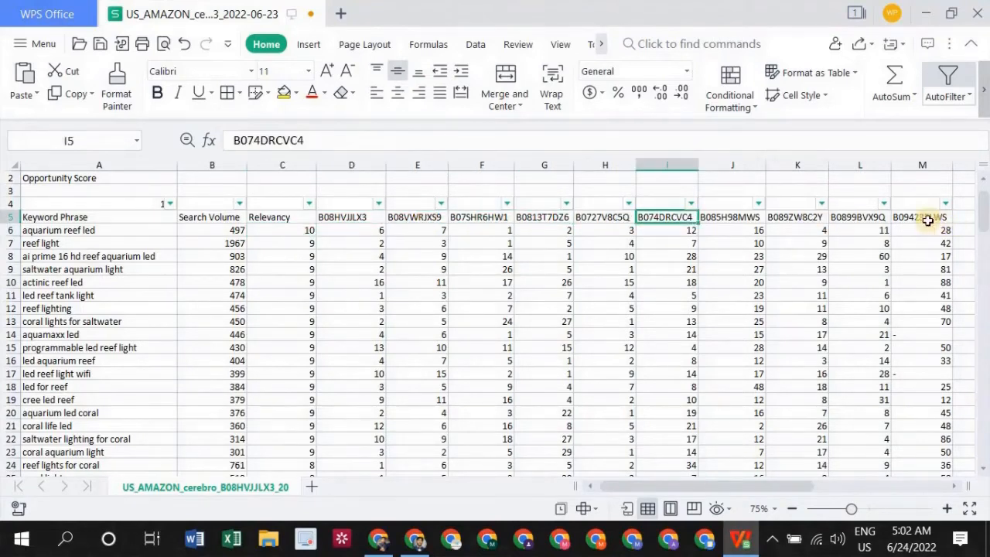
pyautogui.click(129, 231)
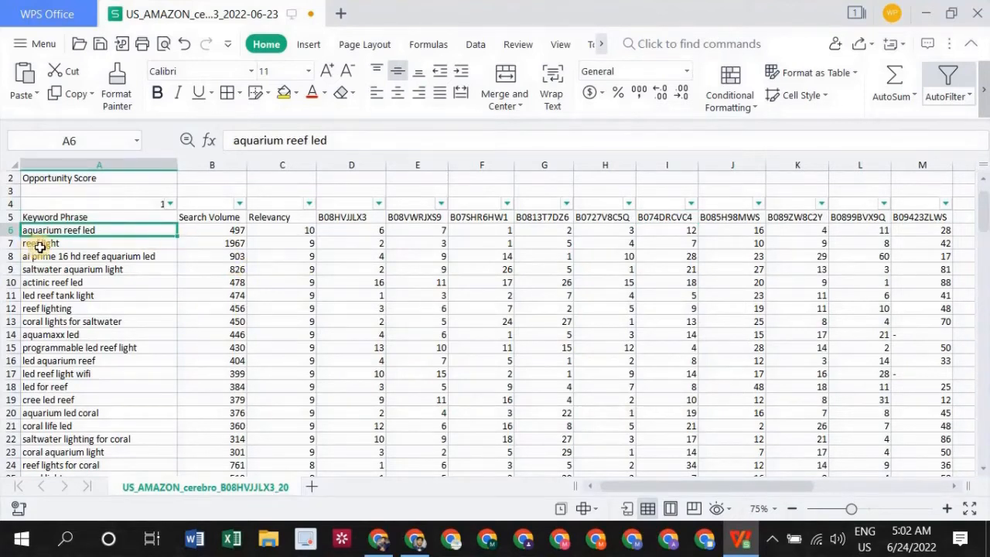
# Examine the Relevancy scores of the sorted keywords from the first keyword row down to the last.
pyautogui.click(283, 243)
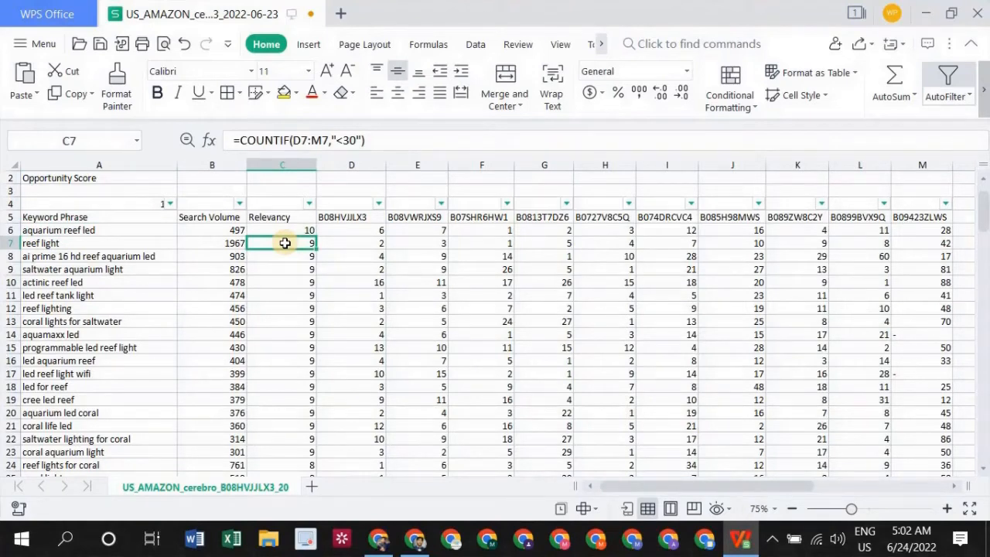
pyautogui.click(80, 286)
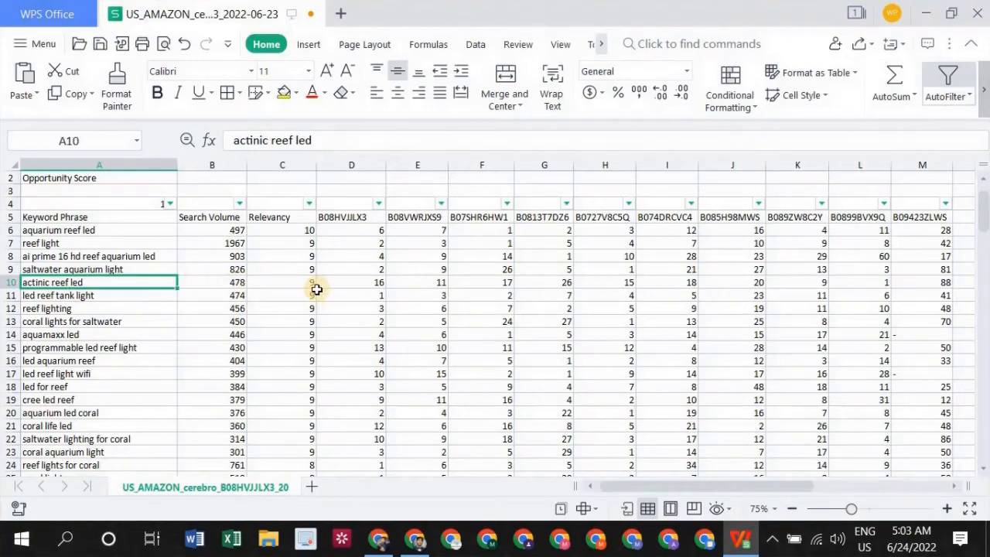
pyautogui.scroll(-2, 316, 290)
pyautogui.scroll(-13, 317, 289)
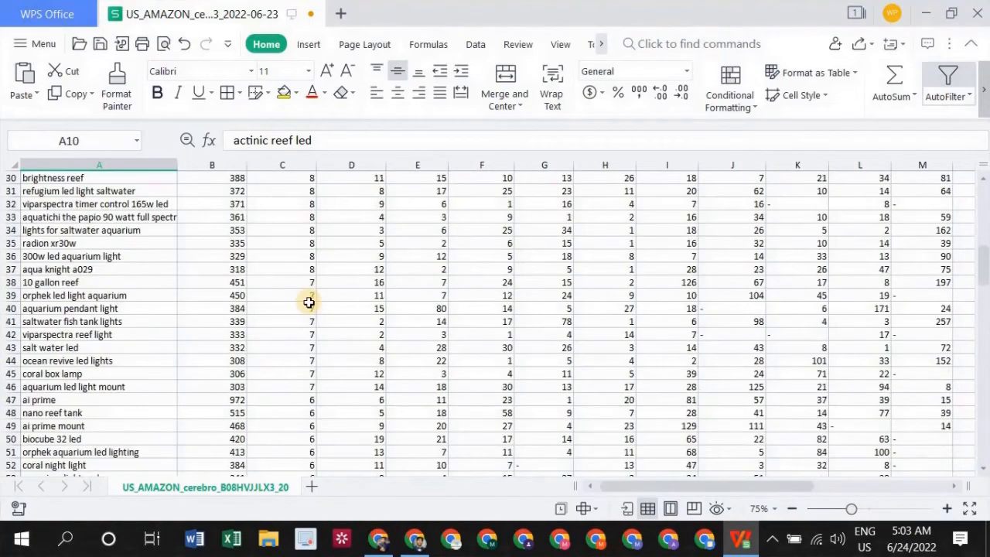
pyautogui.scroll(-17, 309, 302)
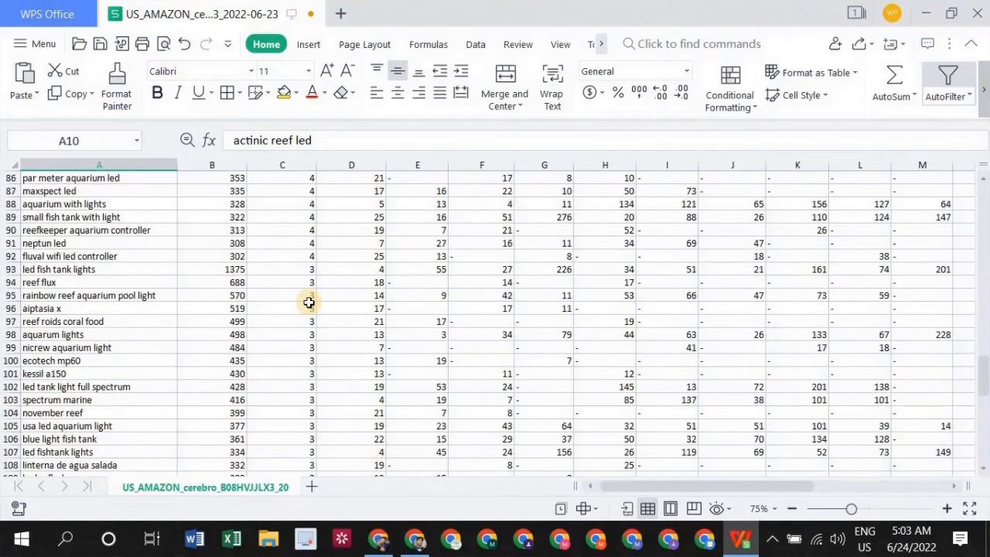
pyautogui.scroll(-11, 309, 301)
pyautogui.scroll(3, 308, 301)
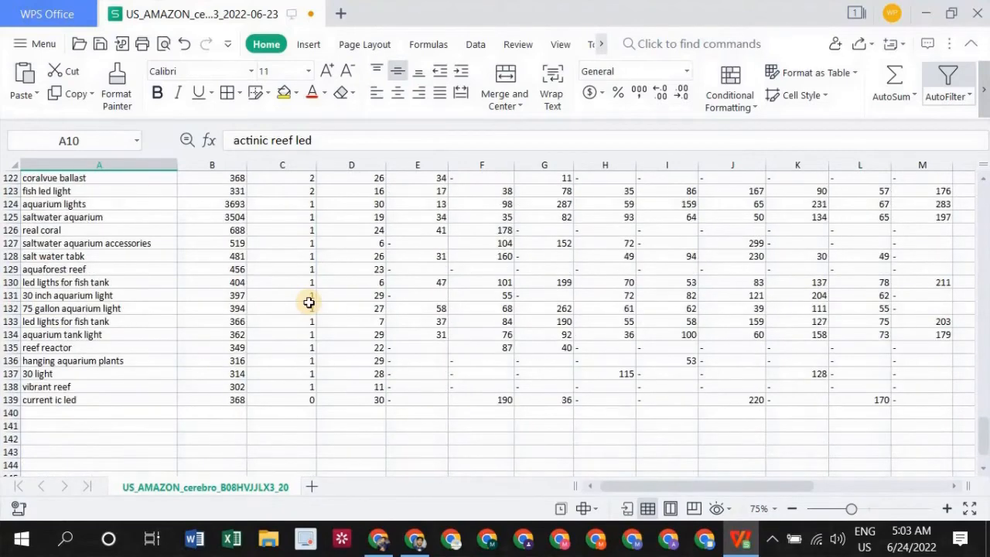
pyautogui.scroll(20, 308, 302)
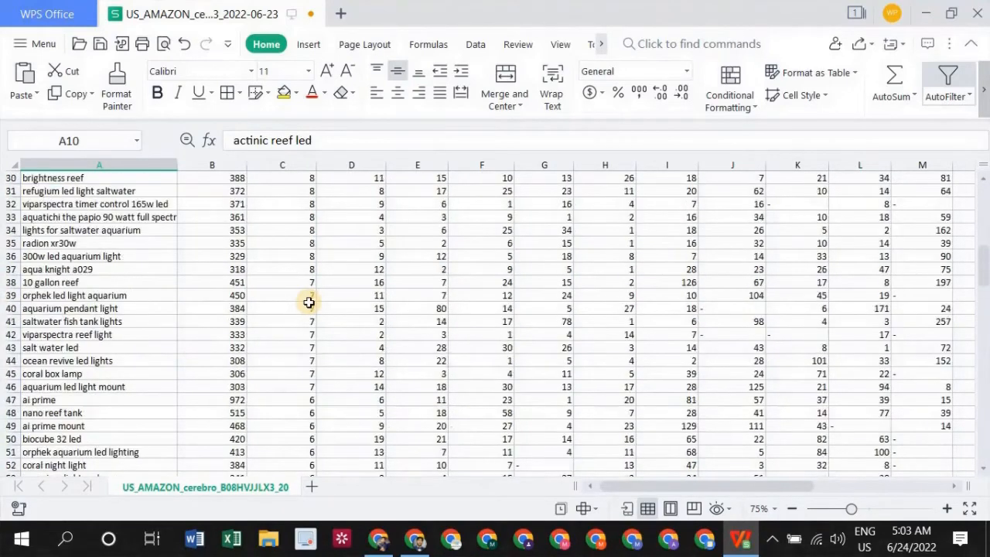
pyautogui.scroll(1, 309, 301)
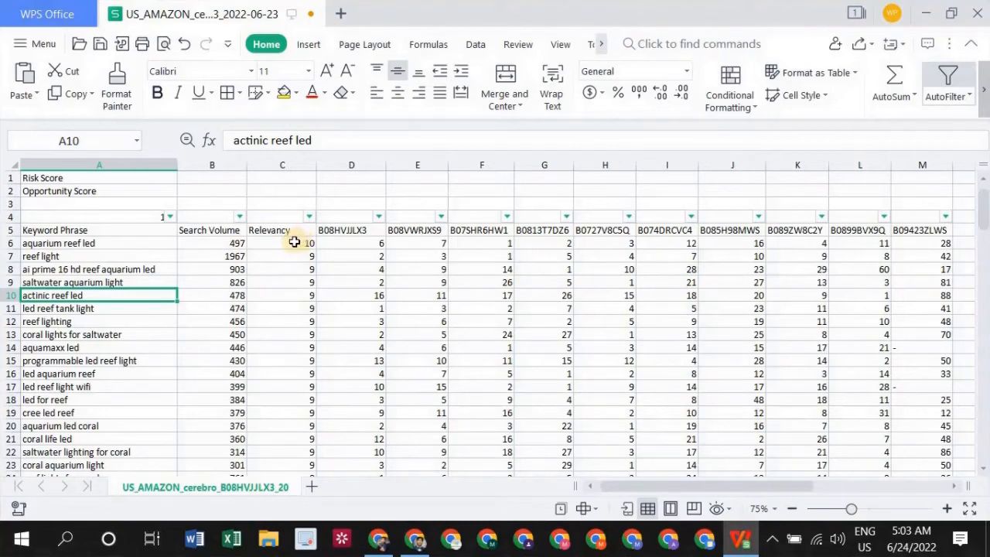
# Compare the keywords with a Relevancy score of 5 or higher against the rows scoring 4 and lower.
pyautogui.click(265, 245)
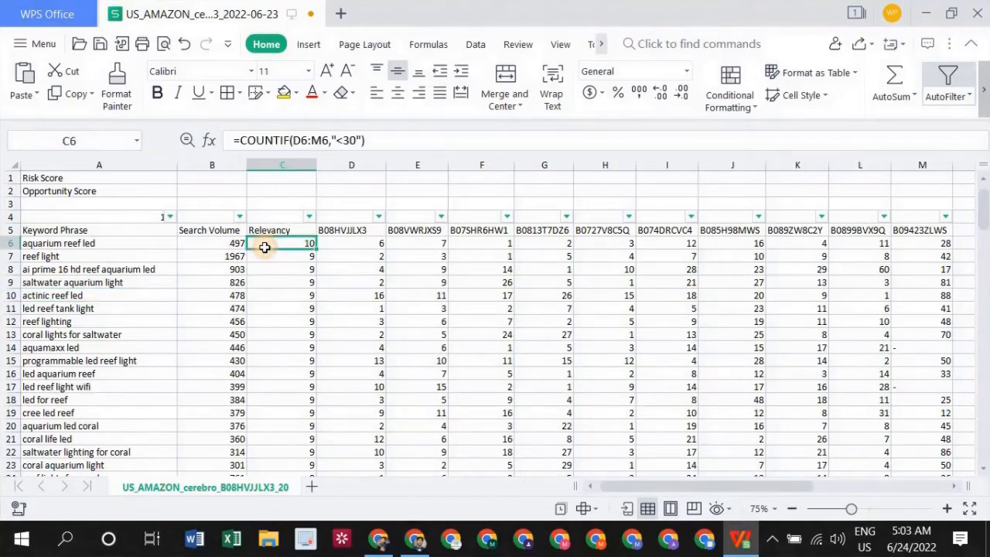
pyautogui.moveTo(266, 246); pyautogui.dragTo(300, 386)
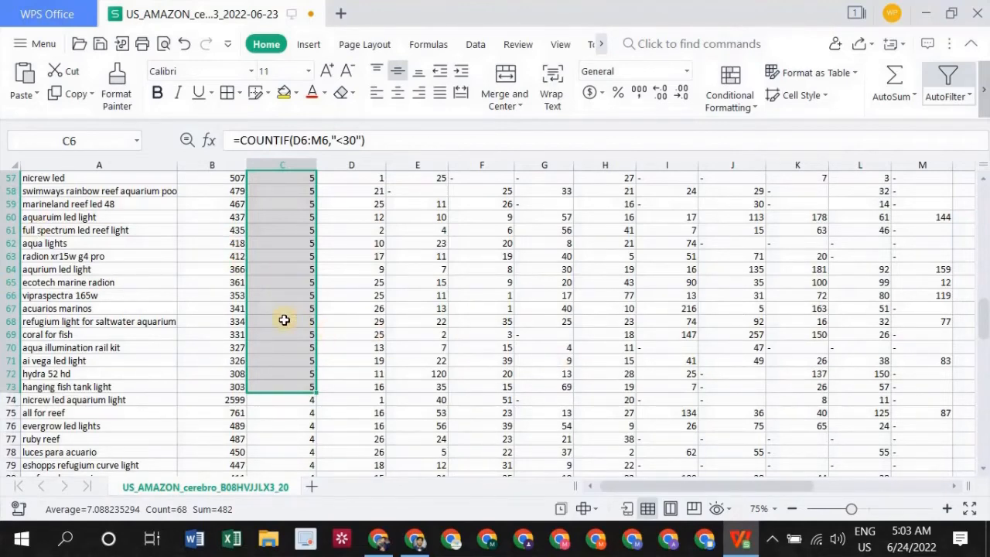
pyautogui.scroll(-3, 286, 320)
pyautogui.scroll(3, 283, 320)
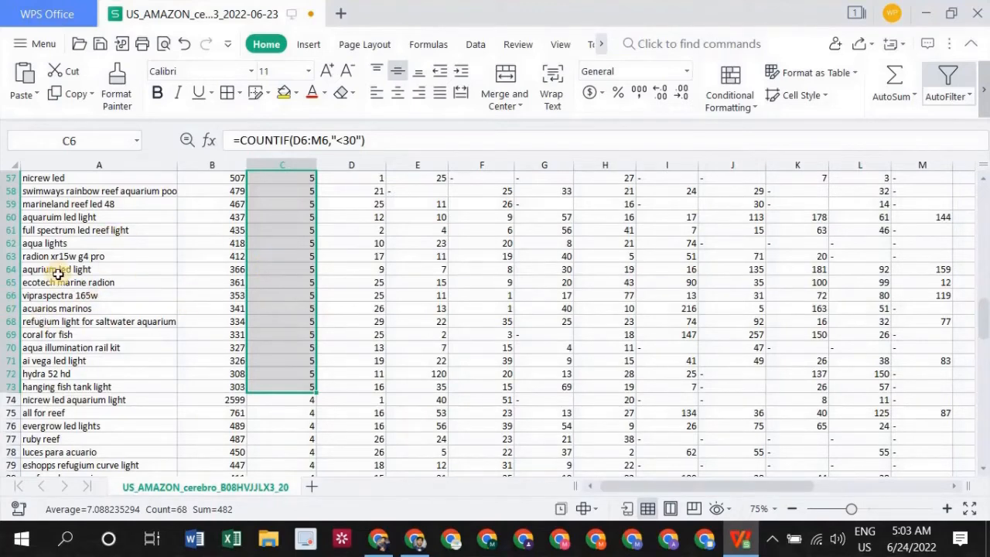
pyautogui.scroll(-3, 232, 311)
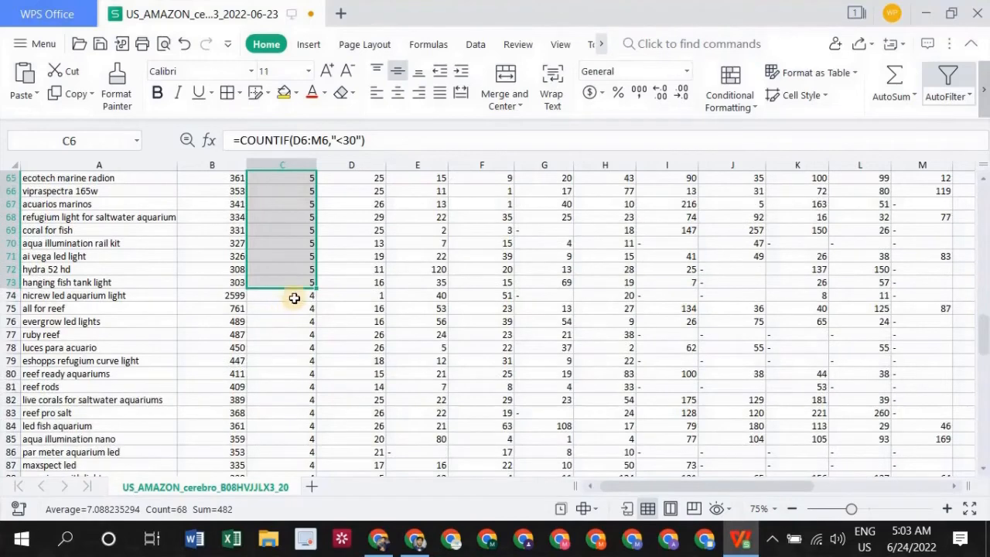
pyautogui.scroll(-2, 294, 270)
pyautogui.moveTo(294, 243); pyautogui.dragTo(288, 361)
pyautogui.scroll(-3, 289, 360)
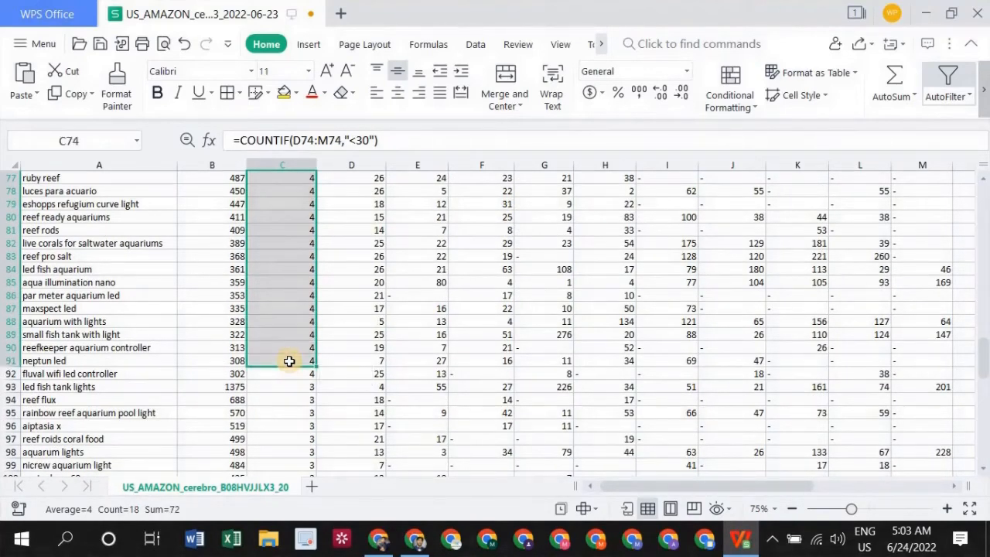
pyautogui.scroll(-3, 288, 361)
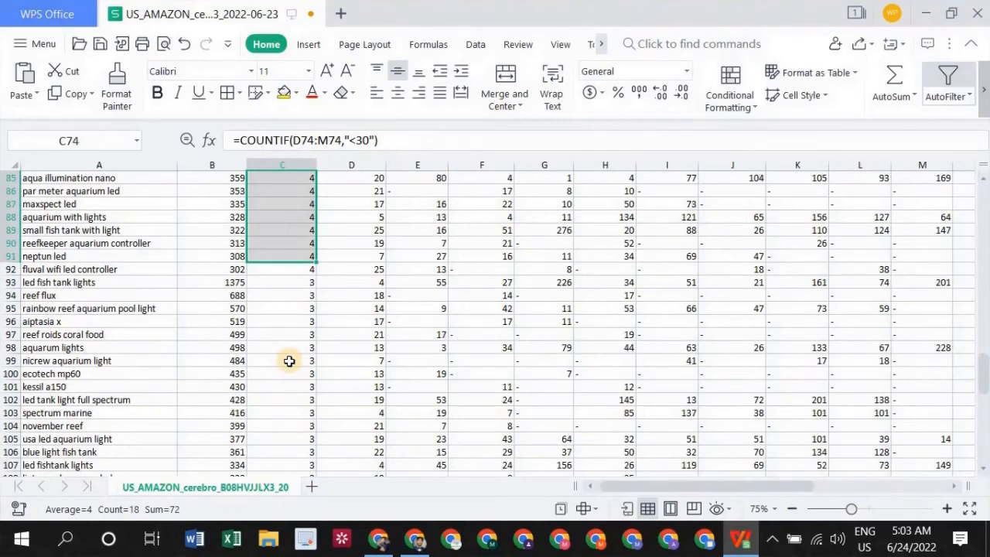
pyautogui.scroll(6, 289, 361)
pyautogui.scroll(20, 289, 361)
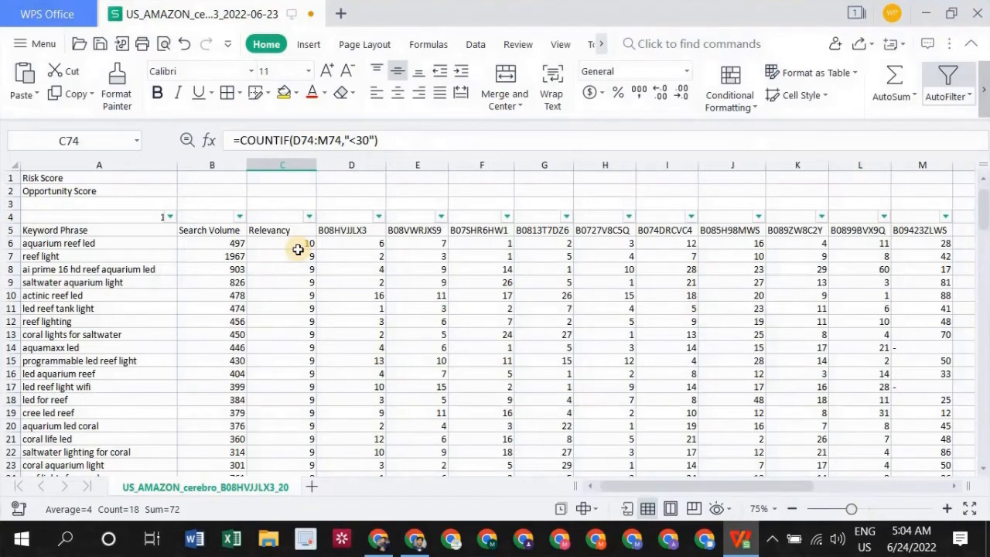
# Check the total keyword count in A4 and the empty cells above the first competitor ASIN column.
pyautogui.click(274, 203)
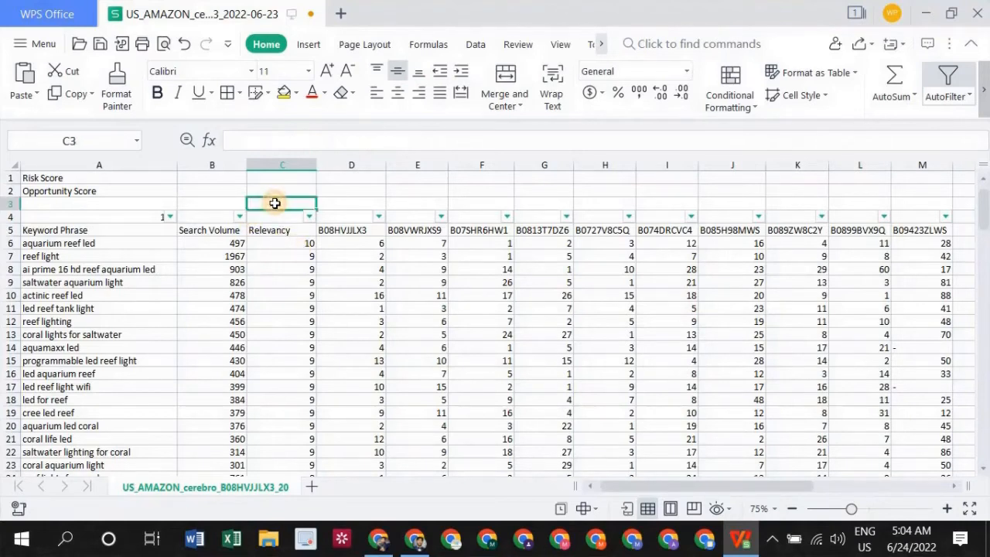
pyautogui.doubleClick(152, 212)
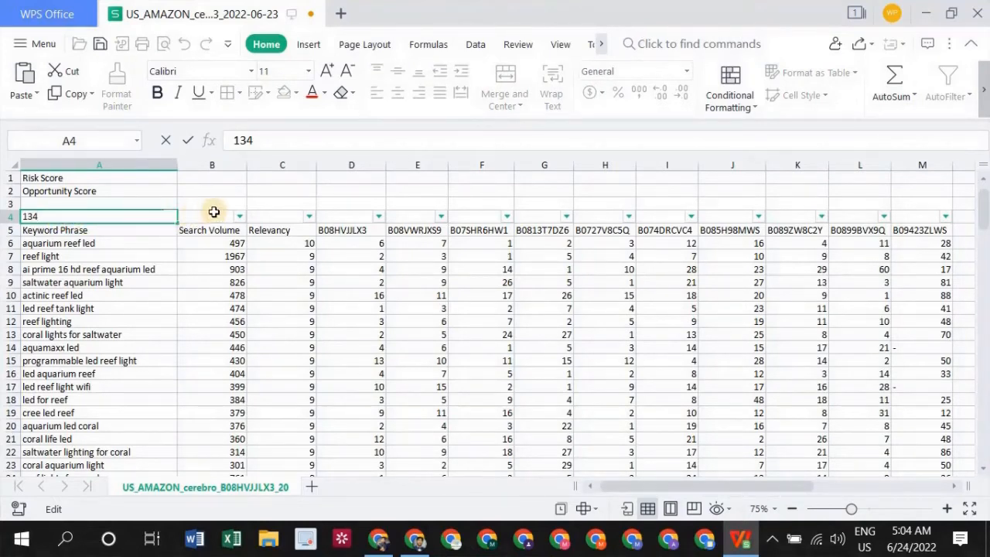
pyautogui.click(264, 204)
pyautogui.click(346, 204)
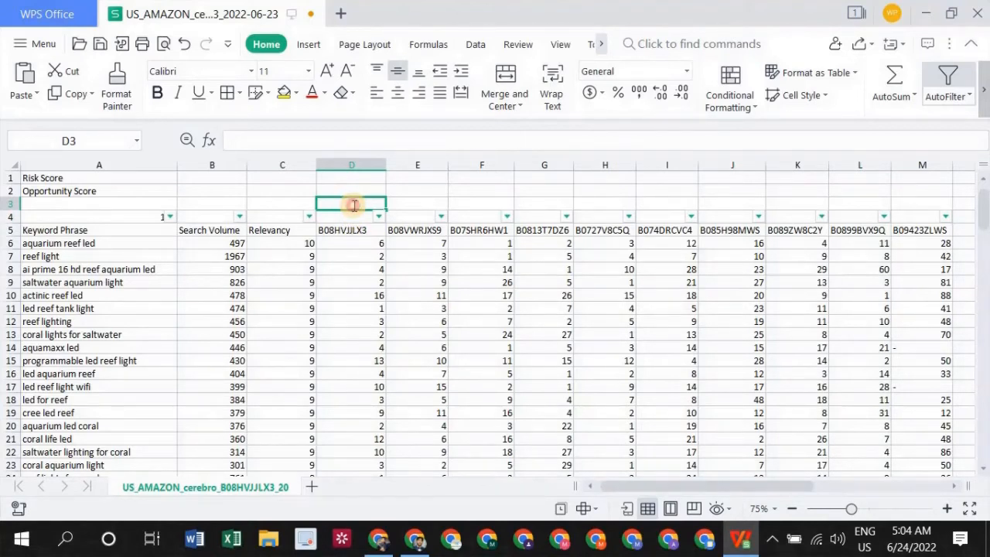
pyautogui.doubleClick(353, 205)
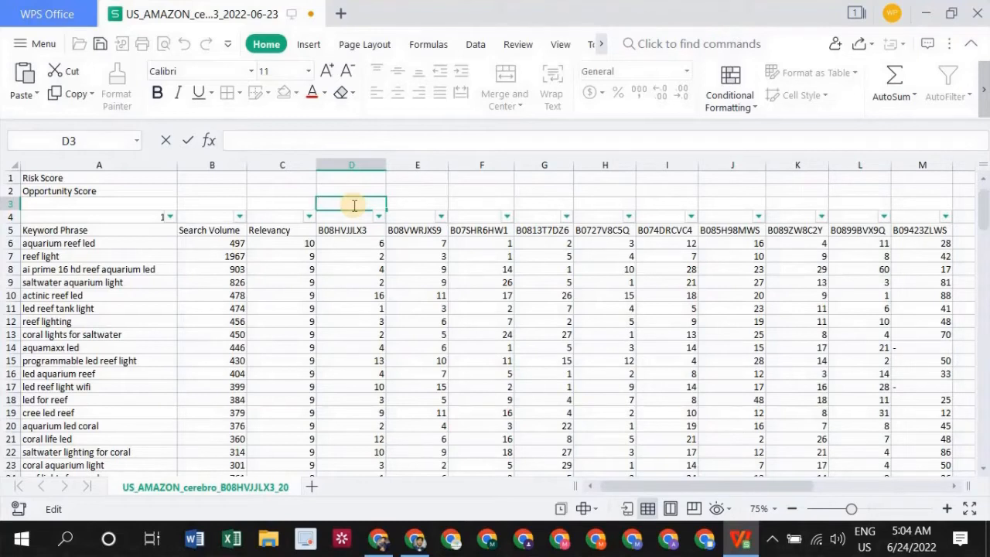
pyautogui.doubleClick(99, 218)
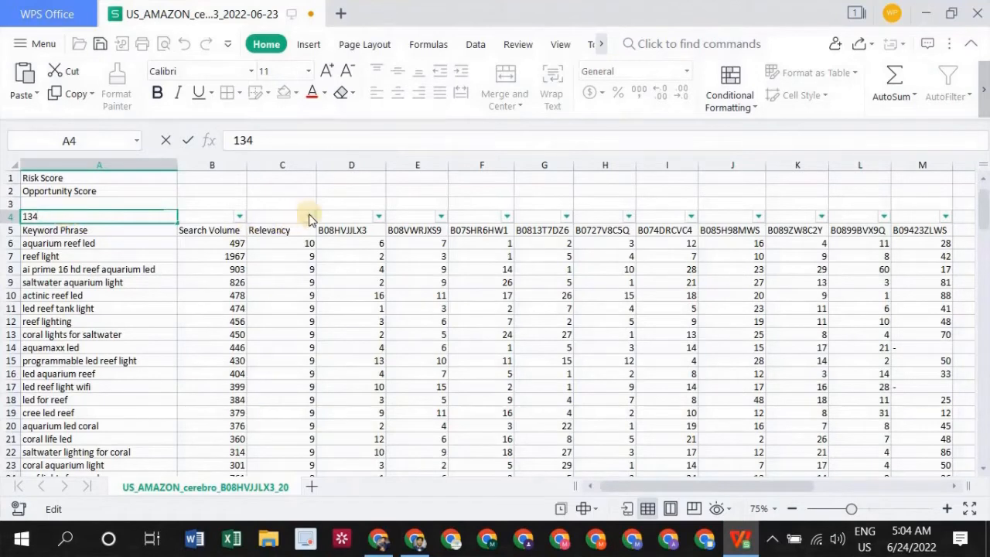
pyautogui.click(343, 217)
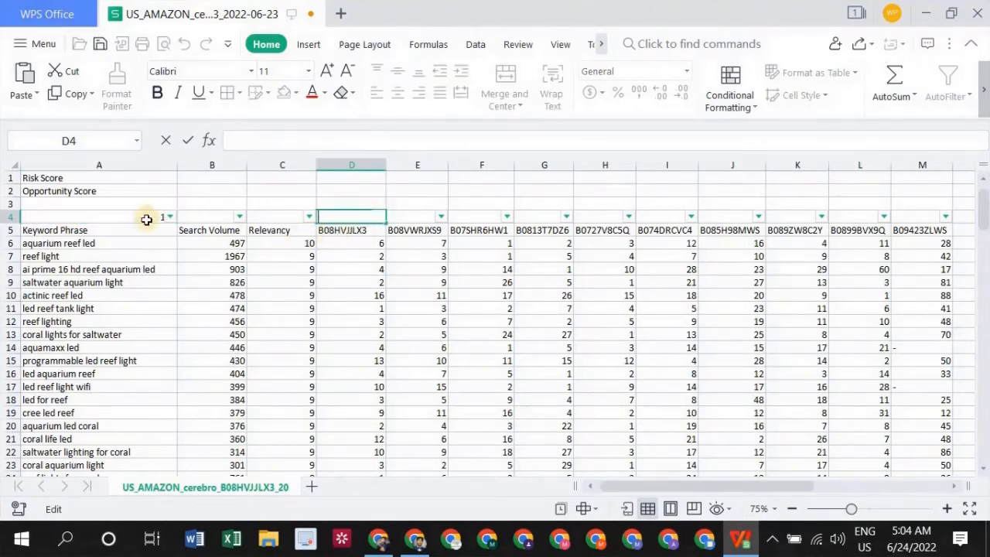
pyautogui.click(341, 205)
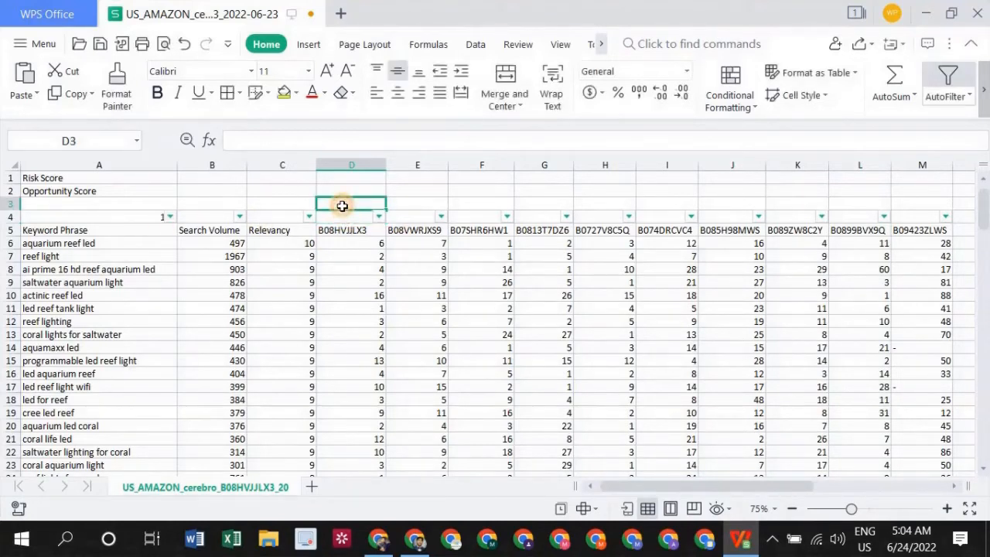
pyautogui.doubleClick(342, 205)
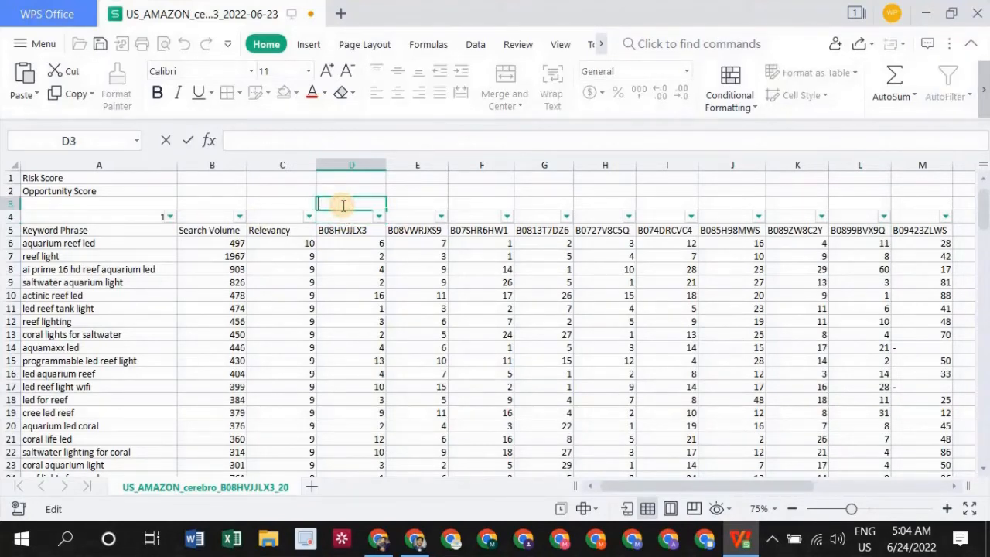
# Insert three blank rows above row 3, below the Opportunity Score label.
pyautogui.click(131, 204)
pyautogui.moveTo(10, 204); pyautogui.dragTo(16, 236)
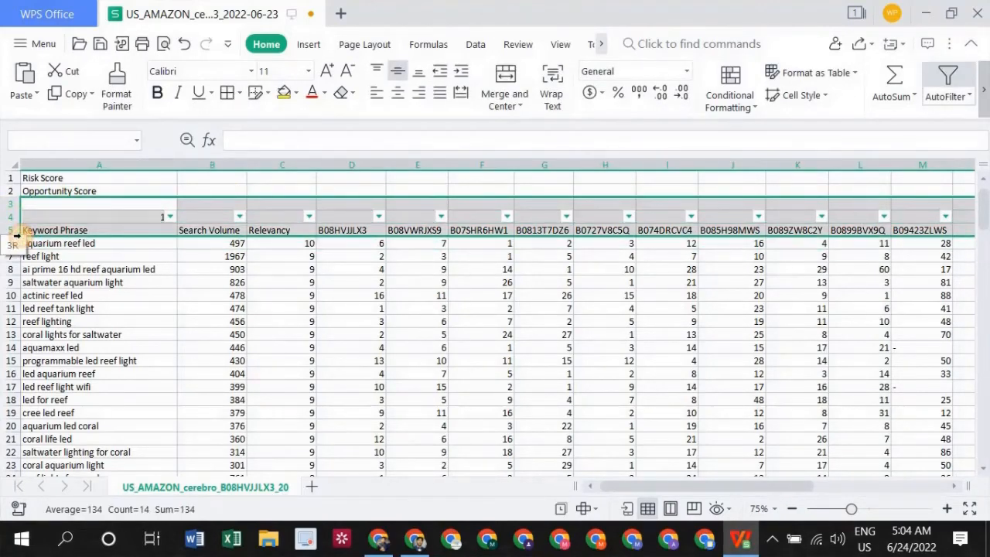
pyautogui.rightClick(54, 210)
pyautogui.click(131, 358)
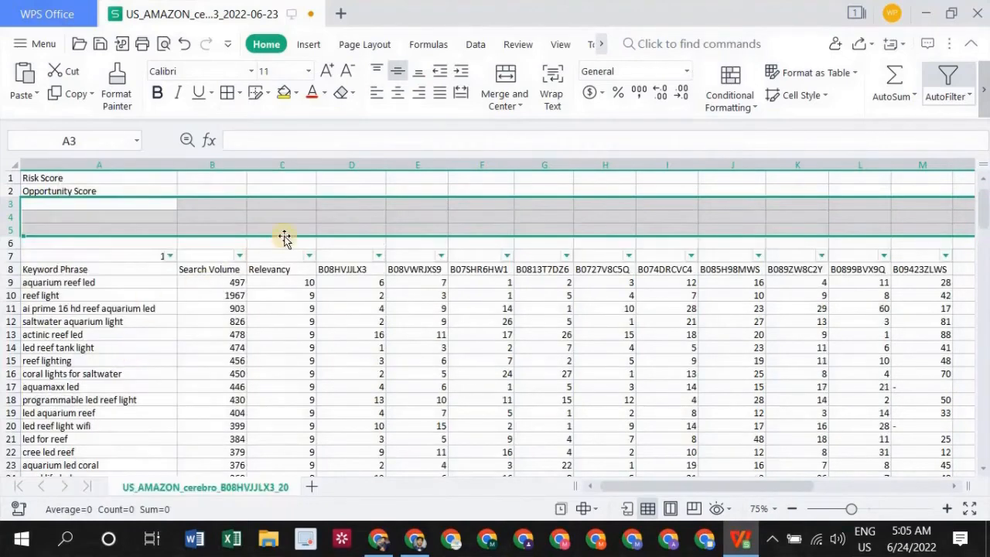
# Enter the formula =COUNTIF(D9:D142,"<30") in D6 to count the ranks below 30 for ASIN B08HVJJLX3.
pyautogui.click(297, 241)
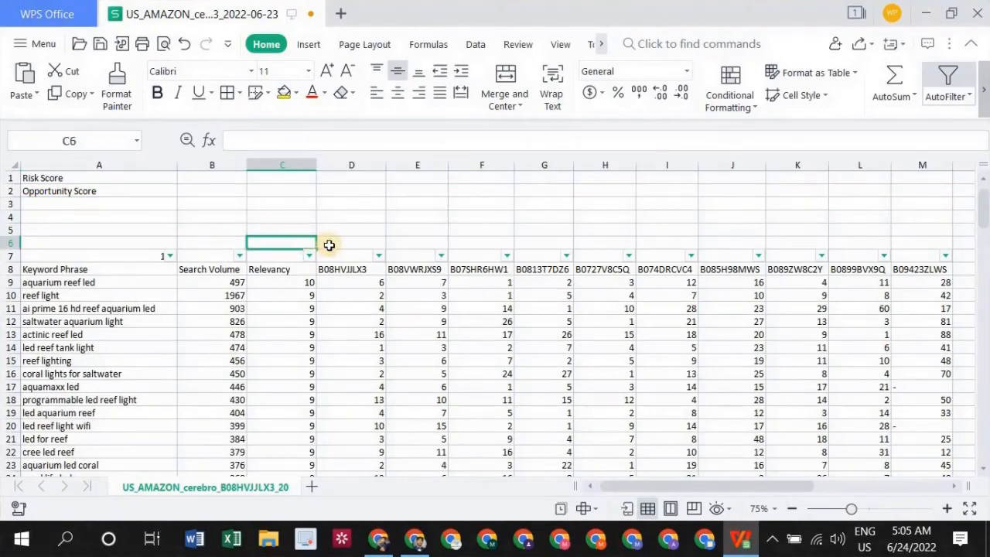
pyautogui.doubleClick(335, 244)
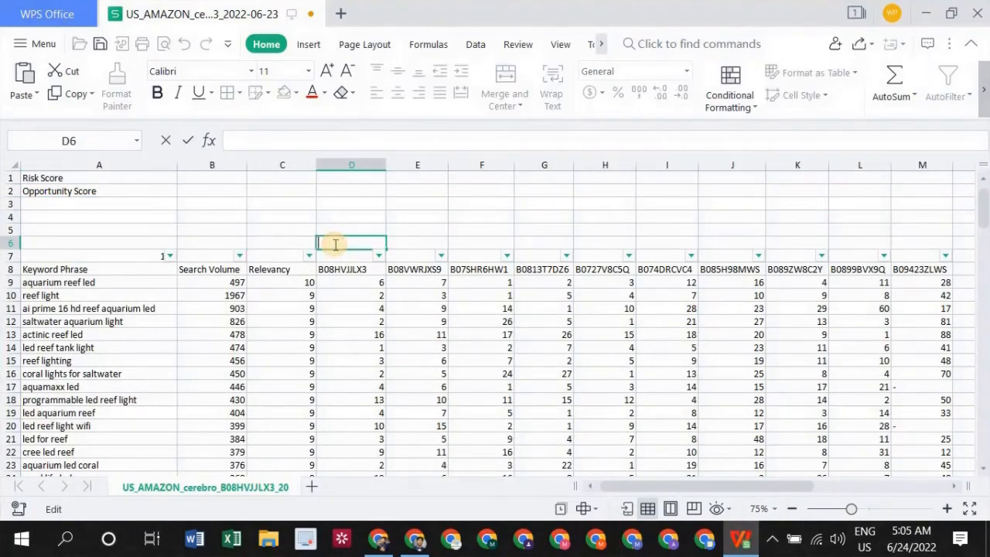
pyautogui.write('=countif')
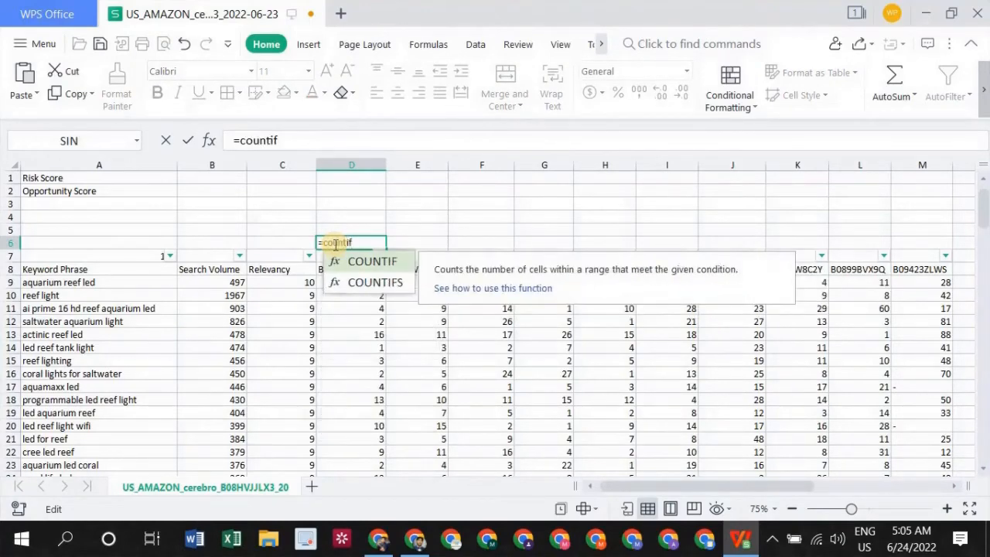
pyautogui.doubleClick(357, 264)
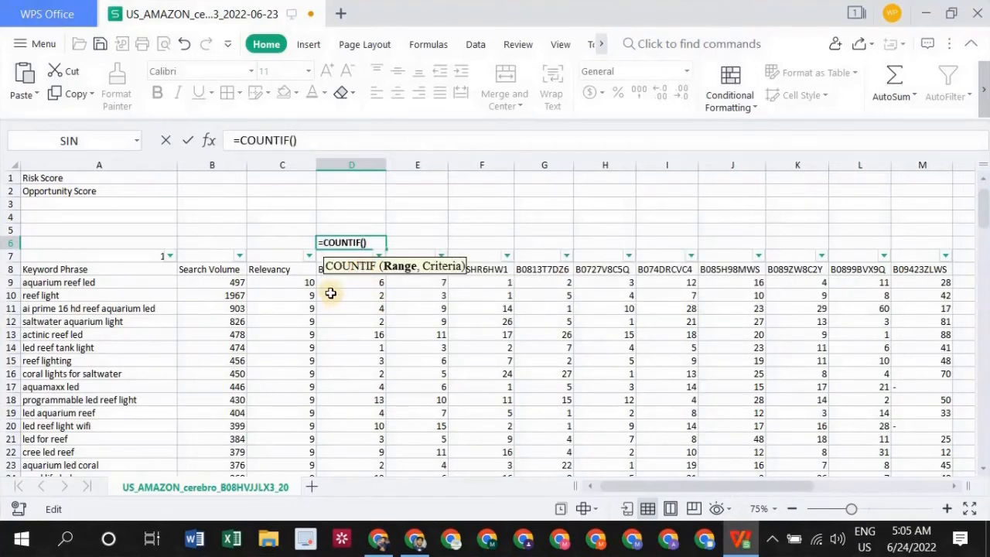
pyautogui.click(344, 283)
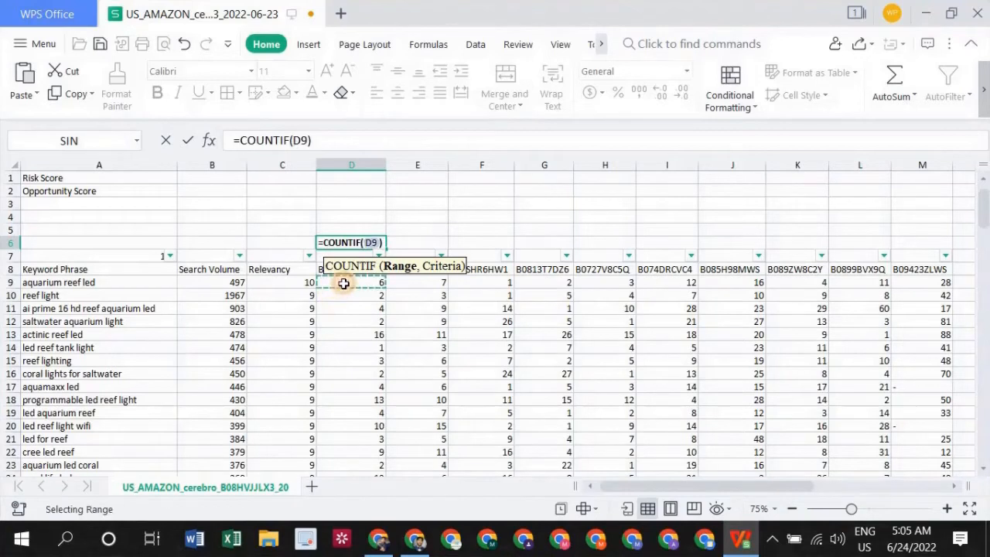
pyautogui.moveTo(352, 307); pyautogui.dragTo(362, 286)
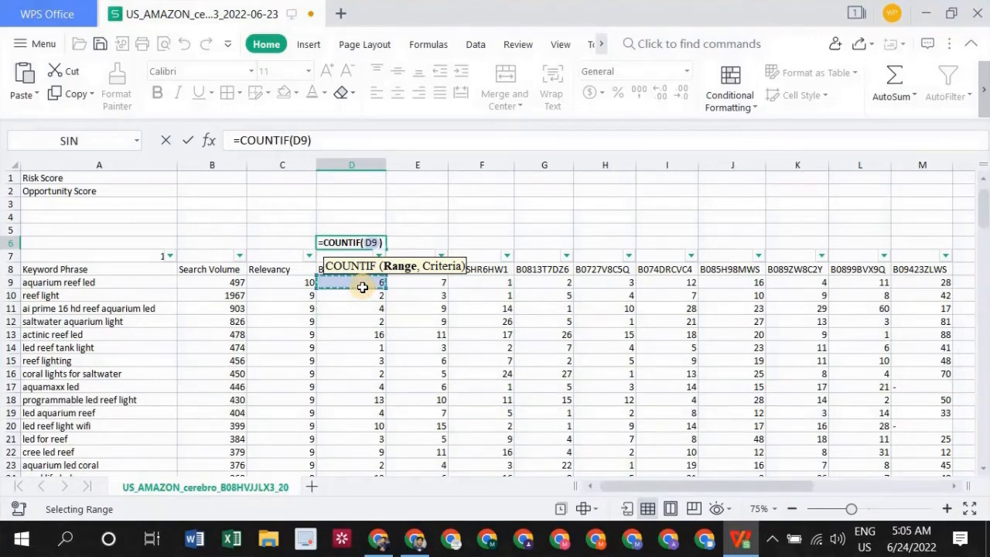
pyautogui.hotkey('ctrl', 'shift', 'Down')
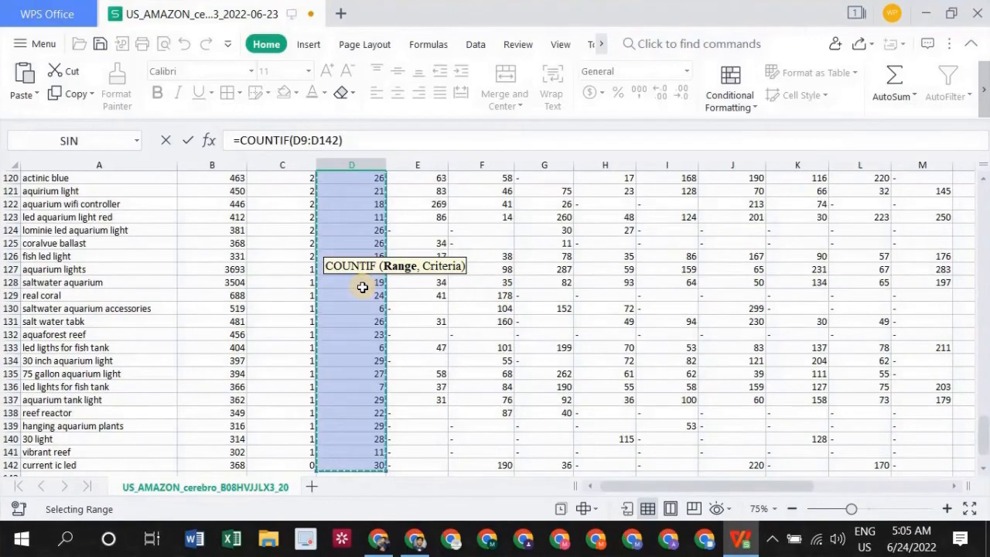
pyautogui.scroll(20, 362, 287)
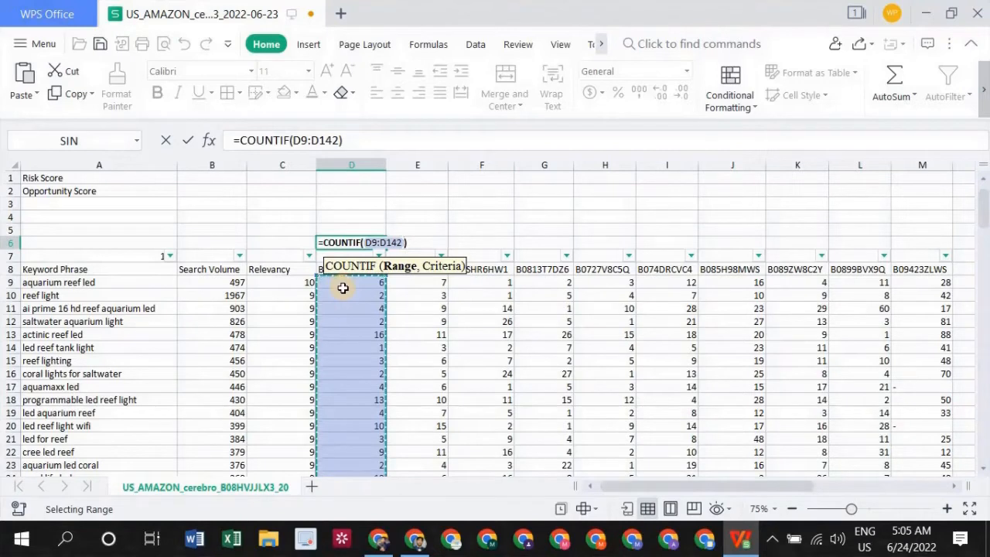
pyautogui.write(',')
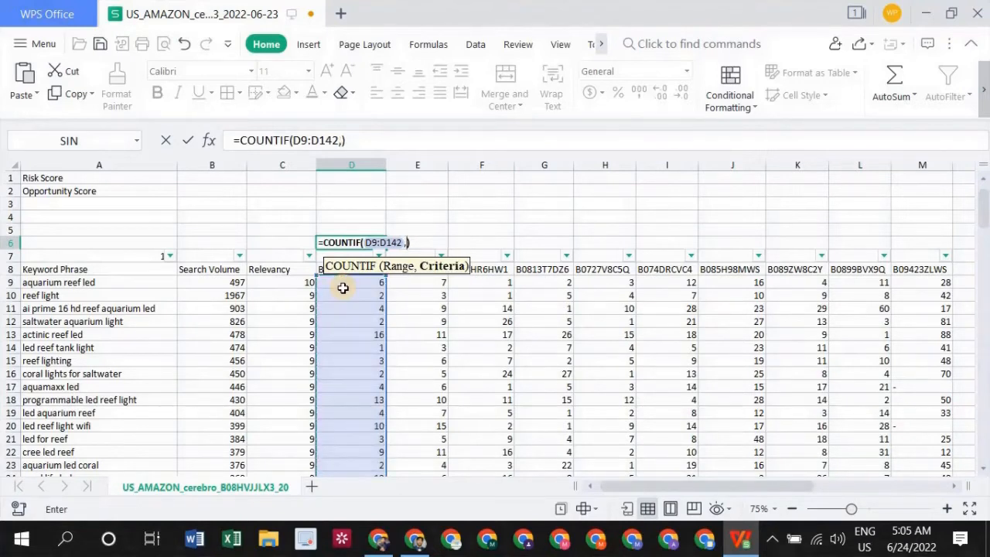
pyautogui.write('"<30')
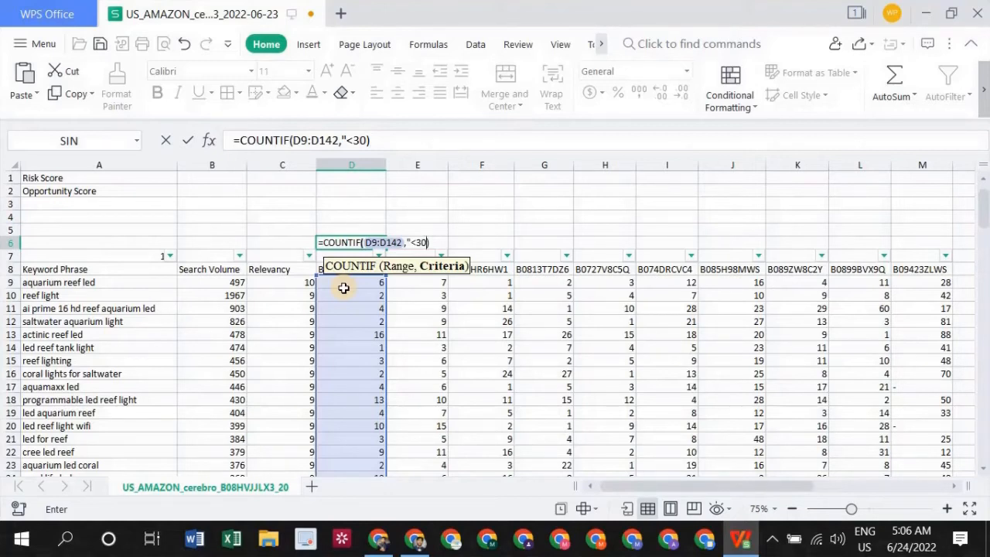
pyautogui.write(')')
pyautogui.press('Return')
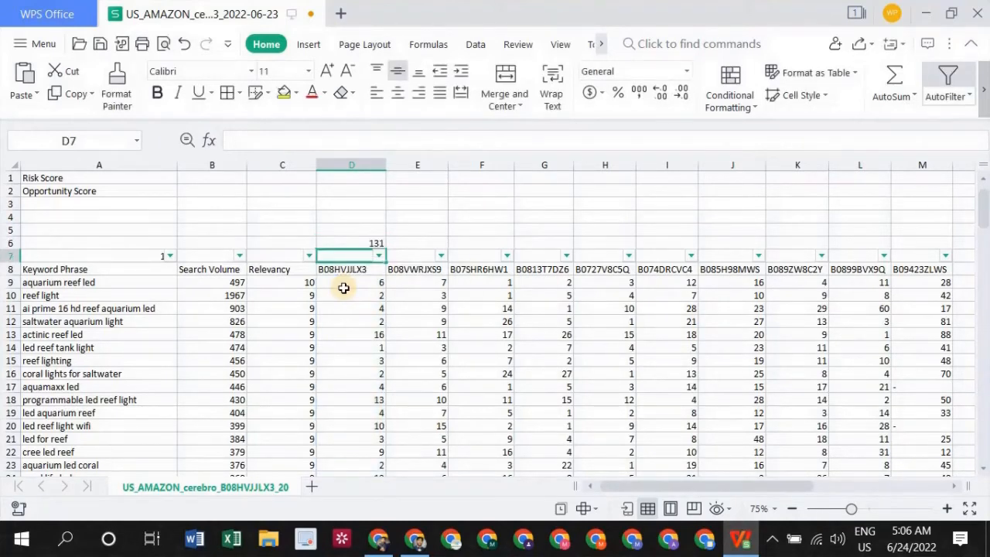
# Compare the total keyword count in A7 with the count in D6 for the first competitor ASIN.
pyautogui.click(155, 243)
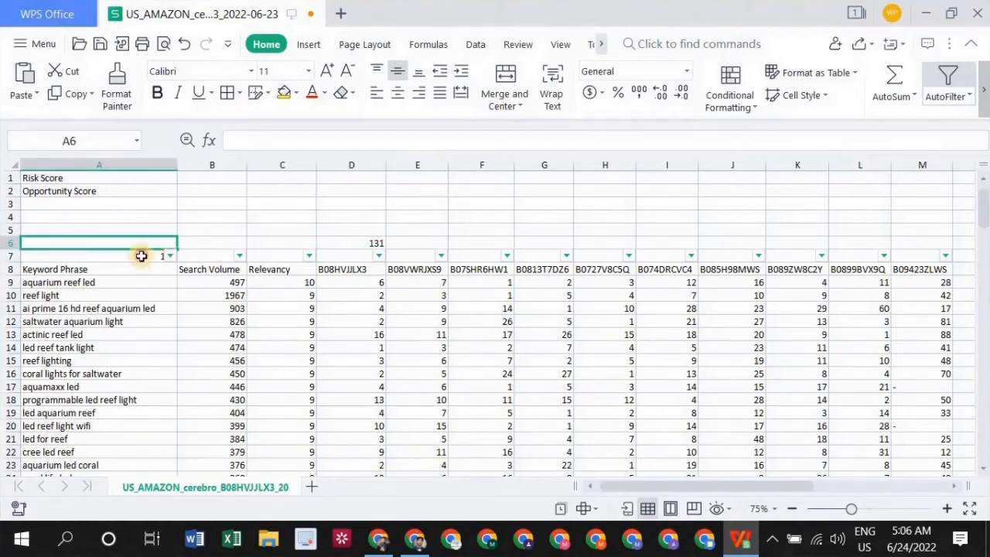
pyautogui.click(140, 256)
pyautogui.write('134')
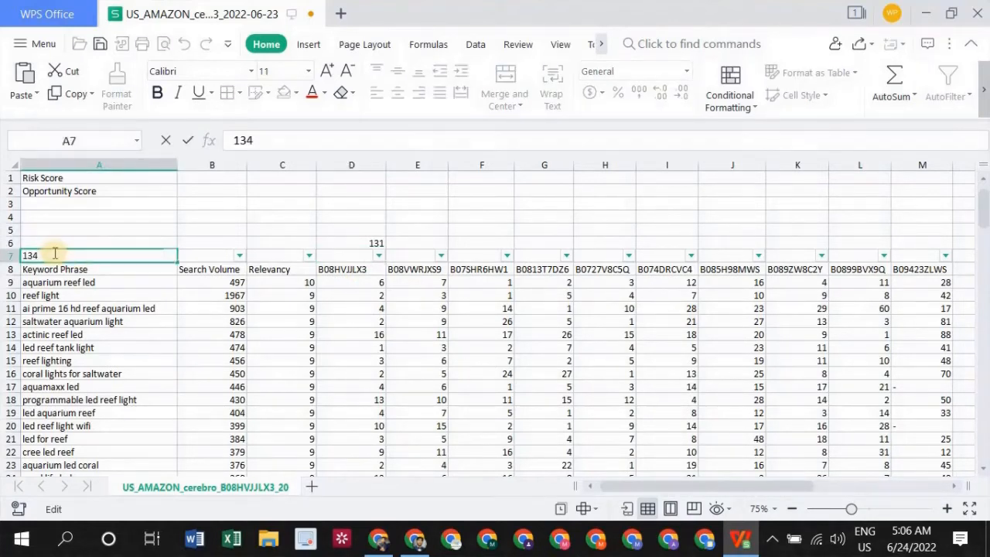
pyautogui.click(348, 242)
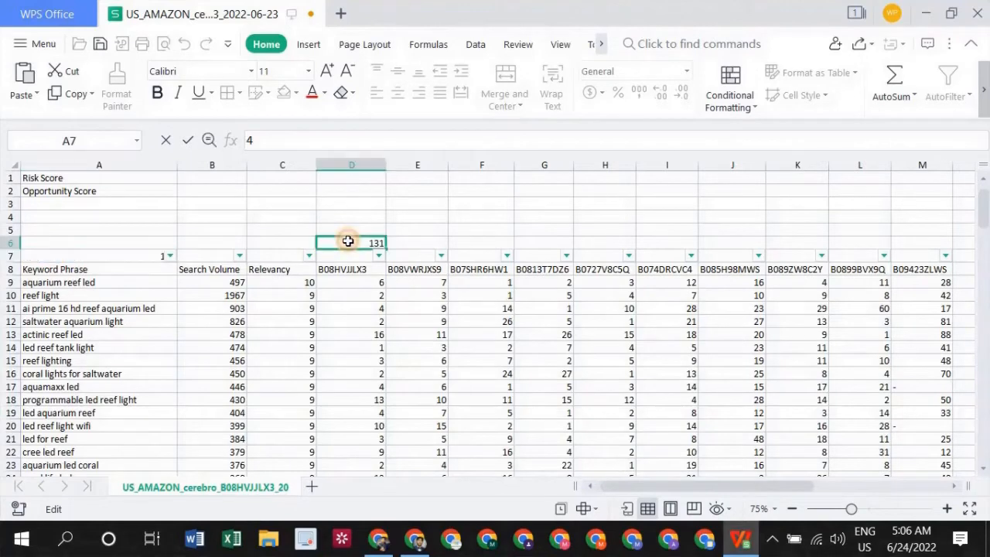
pyautogui.doubleClick(348, 241)
pyautogui.click(486, 229)
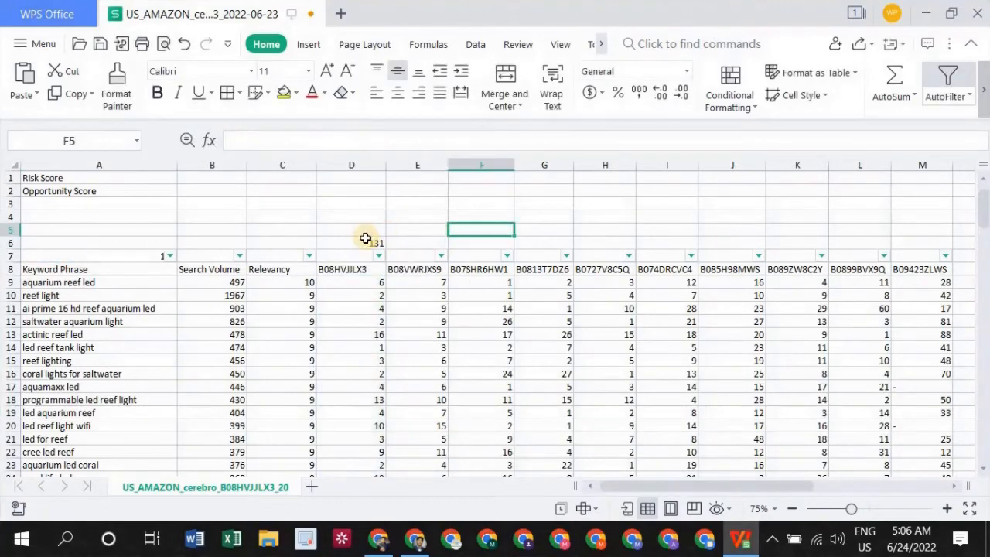
# Copy the COUNTIF formula from D6 across row 6 to M6 for the remaining competitor ASINs.
pyautogui.click(365, 239)
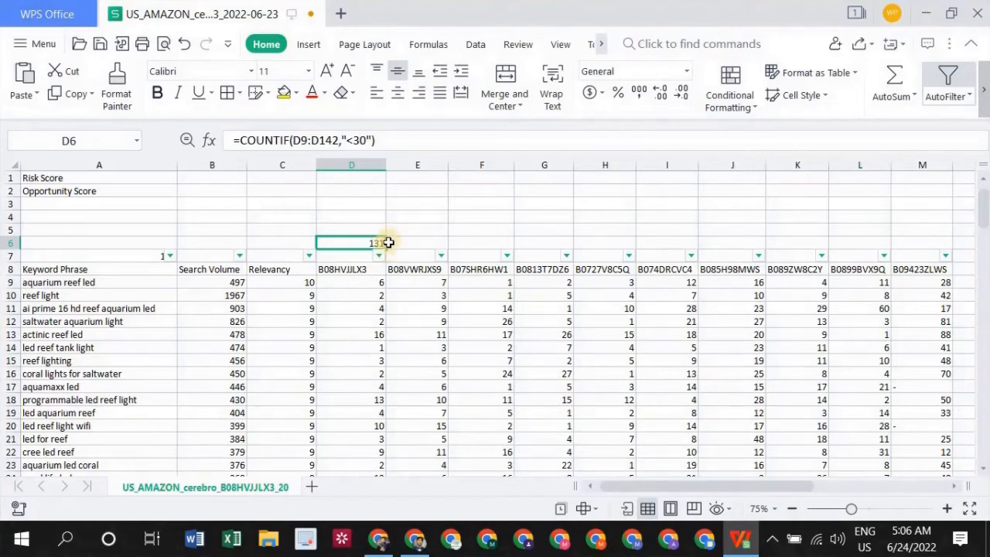
pyautogui.moveTo(387, 243); pyautogui.dragTo(592, 243)
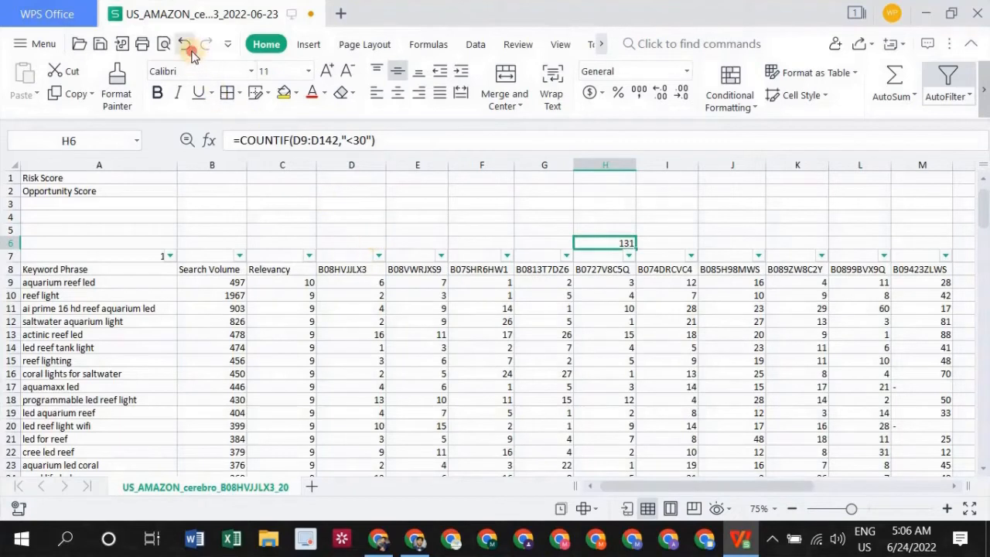
pyautogui.click(184, 44)
pyautogui.moveTo(383, 248); pyautogui.dragTo(932, 273)
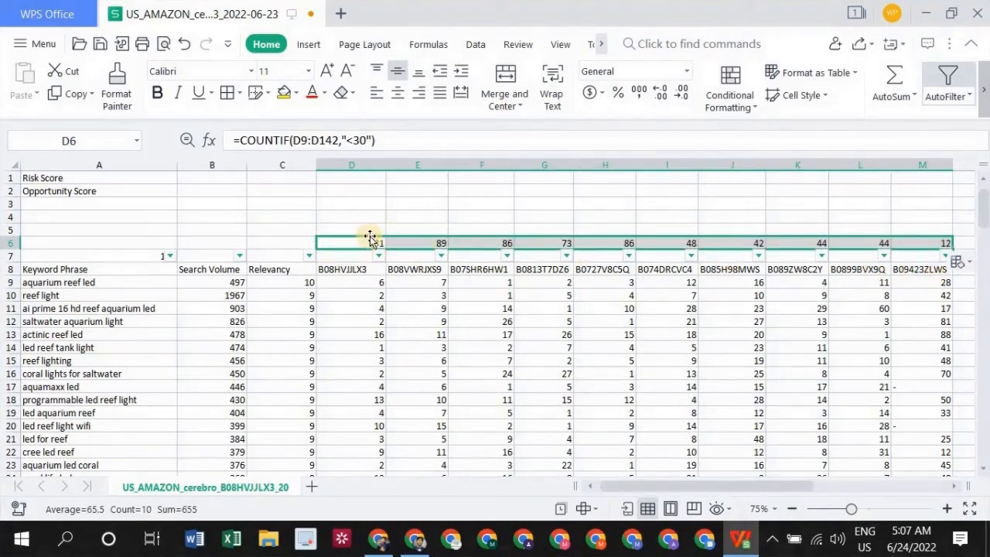
pyautogui.click(400, 229)
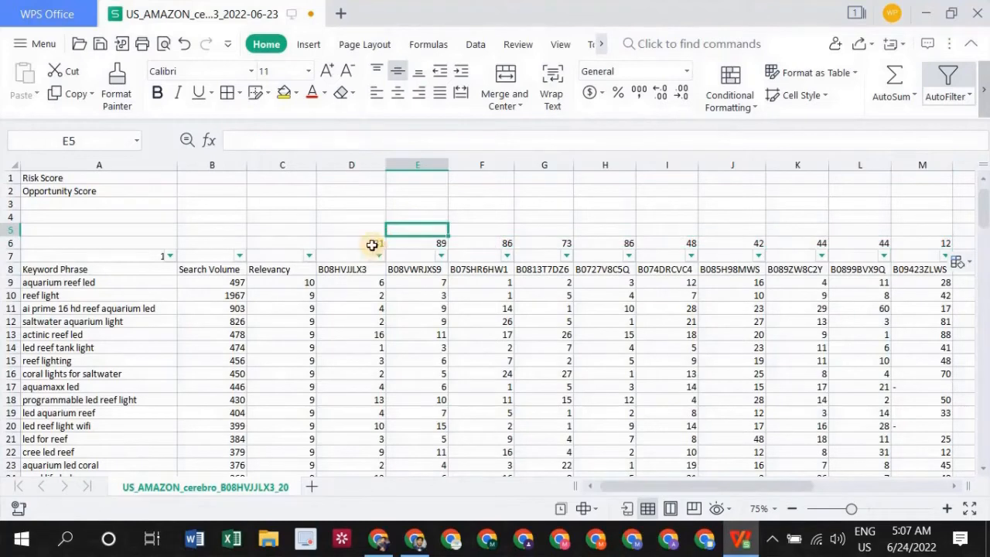
# Examine the COUNTIF formula in D6 and the total keyword count stored in A7.
pyautogui.click(383, 245)
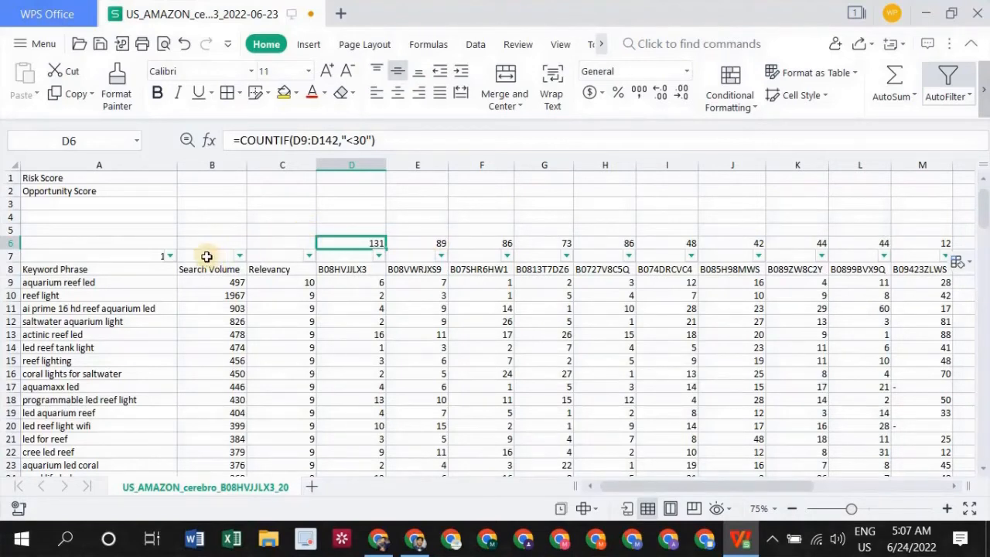
pyautogui.click(125, 253)
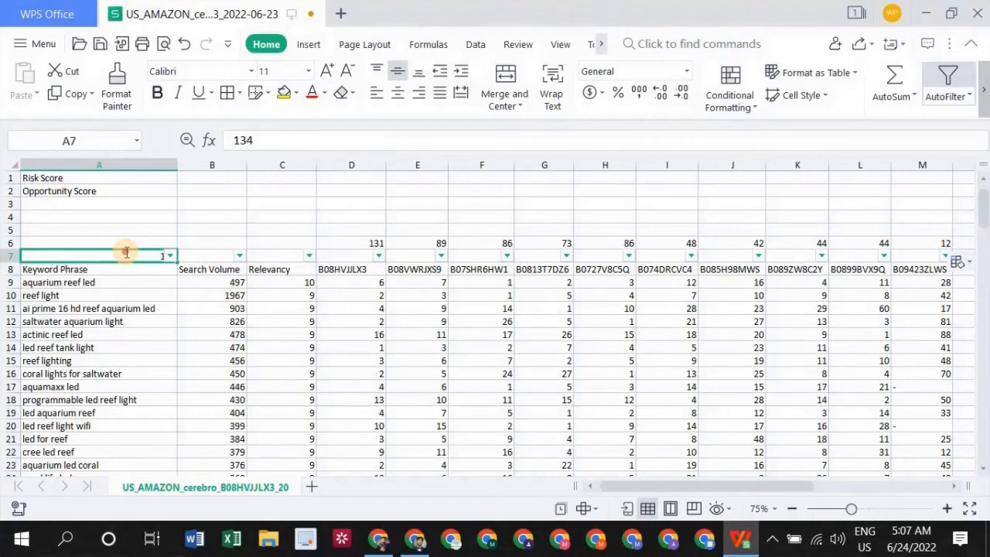
pyautogui.doubleClick(125, 252)
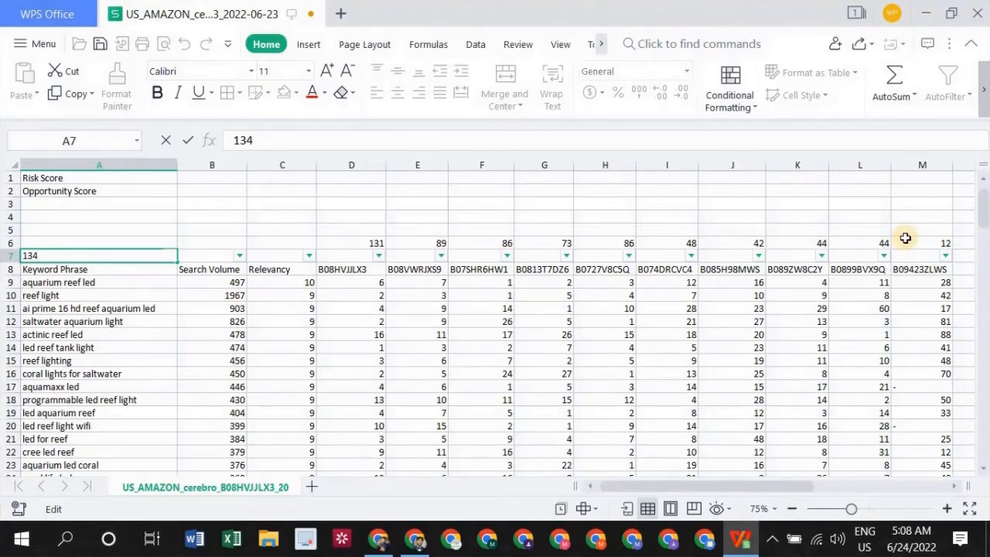
# Label C5 "Percentage", in the row directly above the competitor counts.
pyautogui.click(308, 228)
pyautogui.doubleClick(308, 228)
pyautogui.write('Pe')
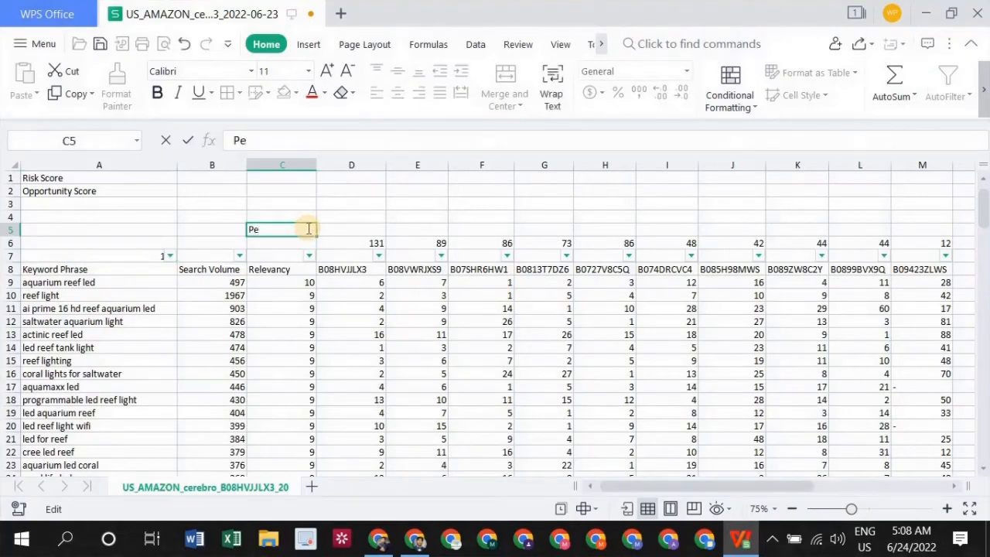
pyautogui.write('rcentage')
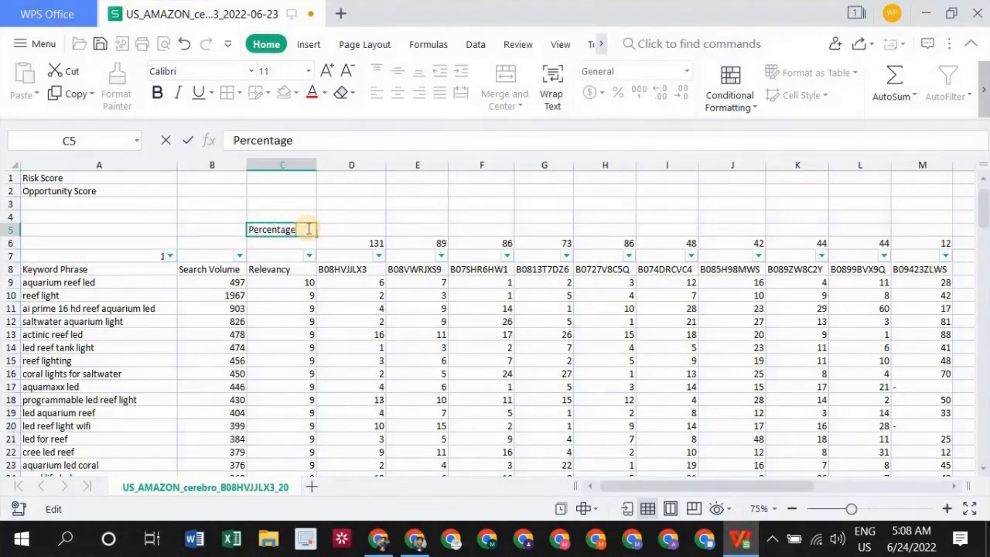
# Enter the formula =D6/134 in D5 and format the cell as a percentage.
pyautogui.click(345, 229)
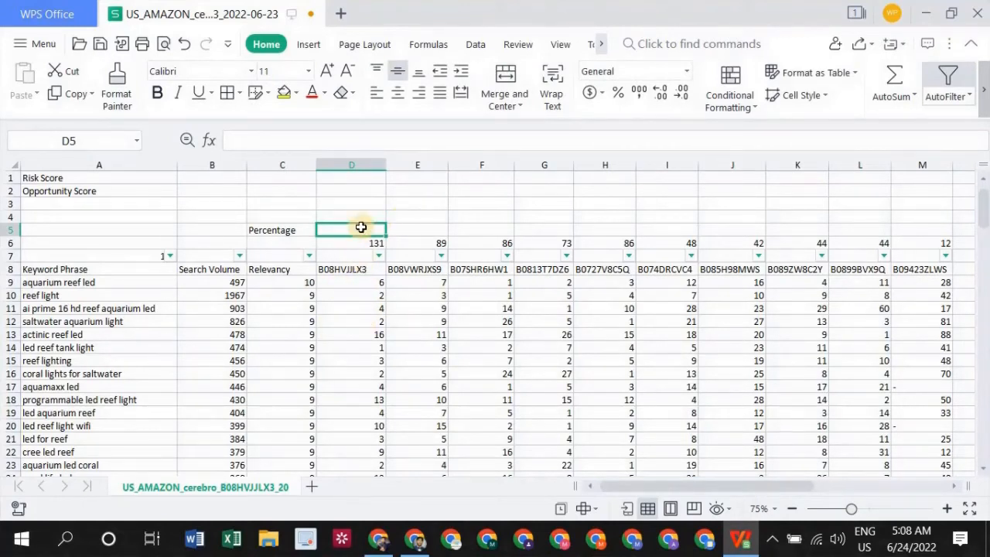
pyautogui.doubleClick(361, 228)
pyautogui.write('=')
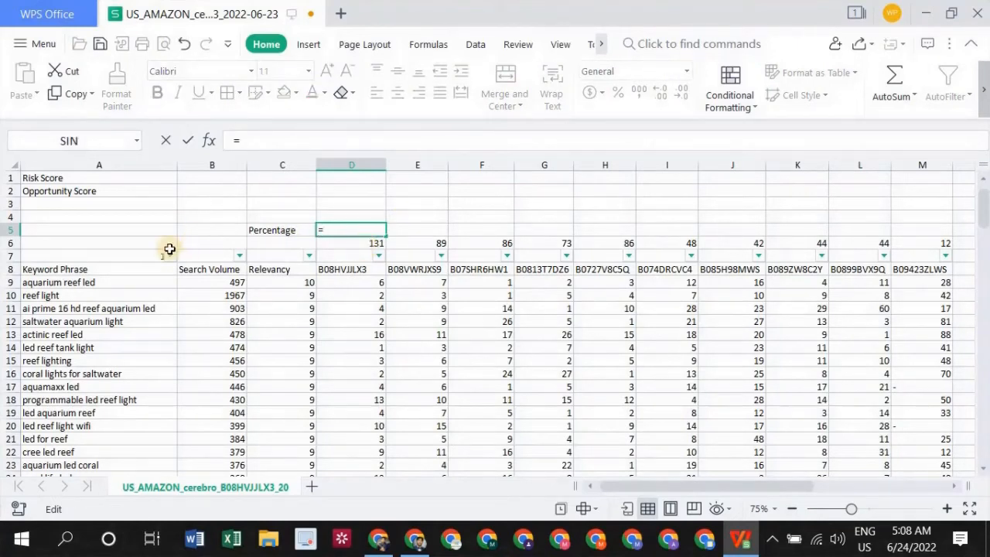
pyautogui.click(352, 242)
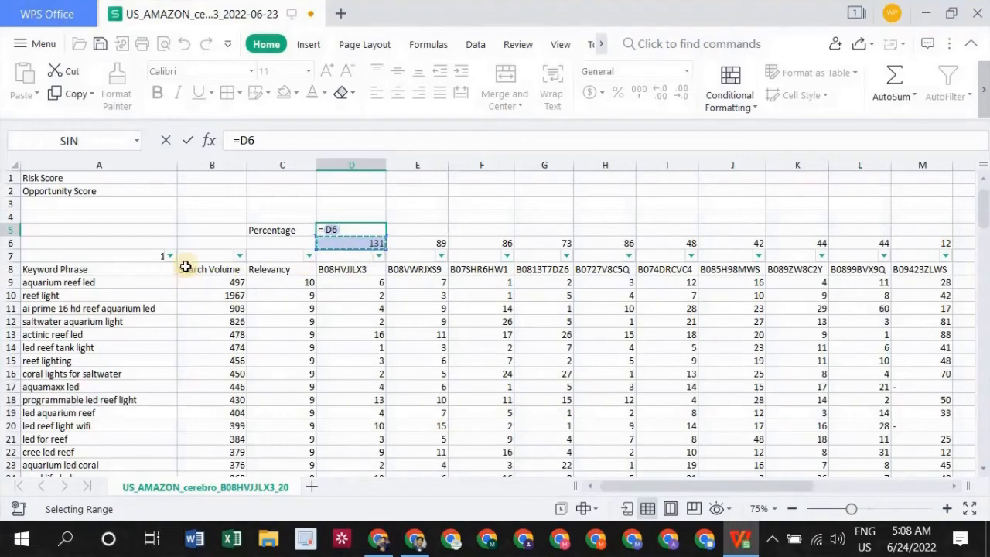
pyautogui.write('/134')
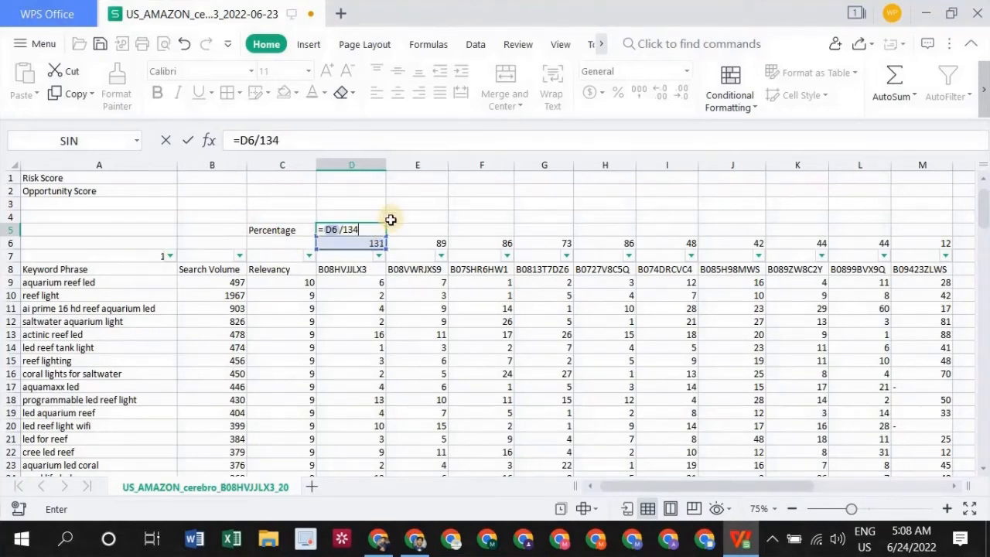
pyautogui.press('Return')
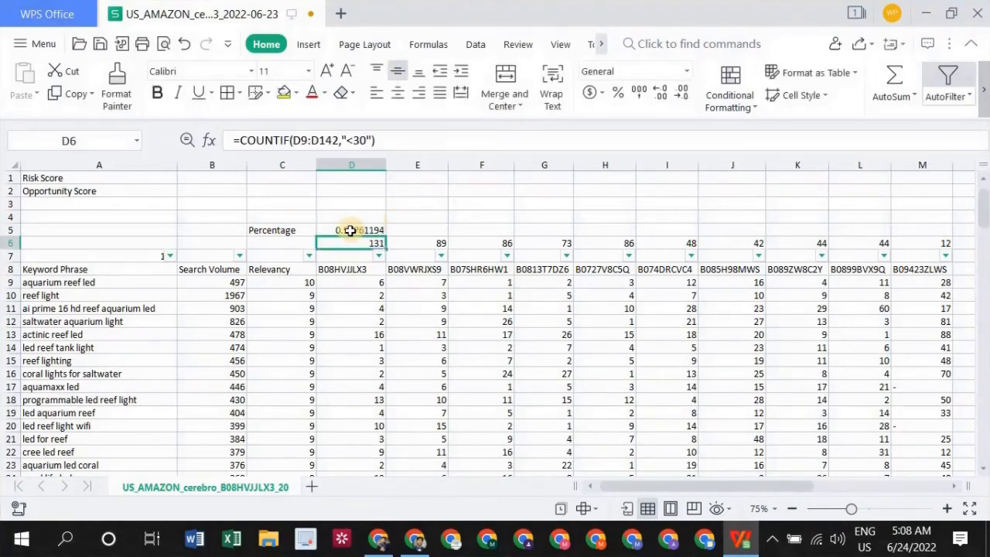
pyautogui.click(354, 231)
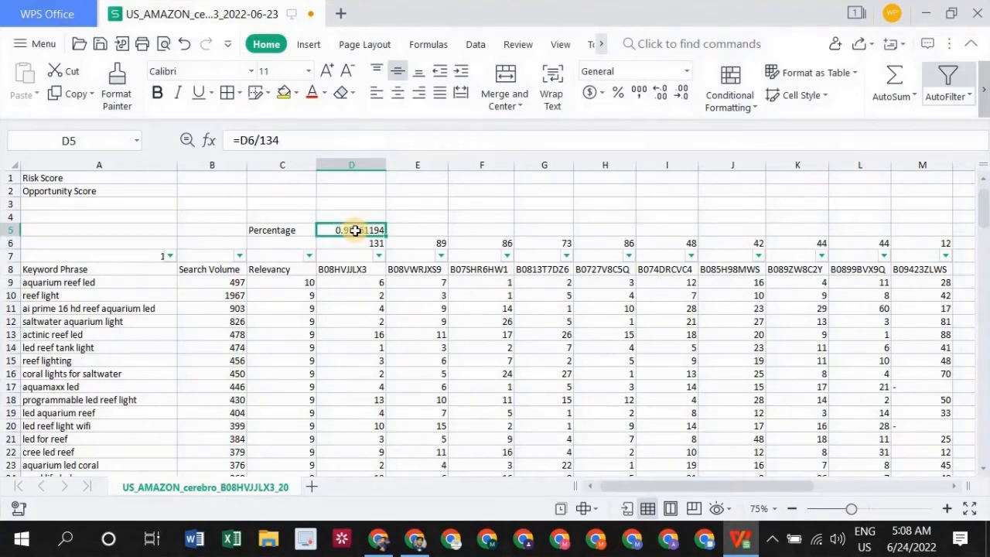
pyautogui.click(622, 96)
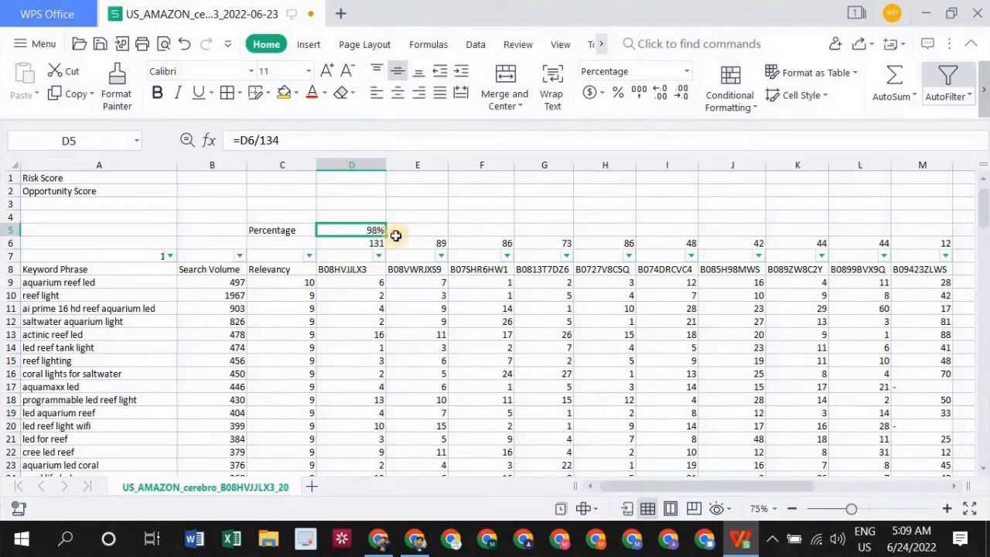
# Copy the percentage formula from D5 across row 5 to M5 for all remaining competitors.
pyautogui.click(412, 227)
pyautogui.click(379, 230)
pyautogui.moveTo(385, 236); pyautogui.dragTo(433, 233)
pyautogui.click(459, 230)
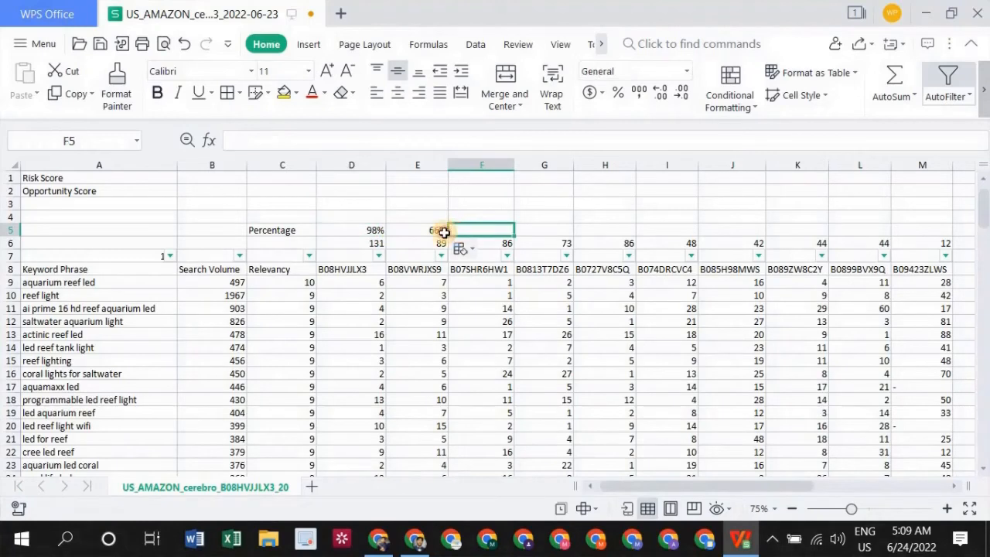
pyautogui.click(443, 230)
pyautogui.moveTo(448, 235); pyautogui.dragTo(932, 229)
pyautogui.click(419, 213)
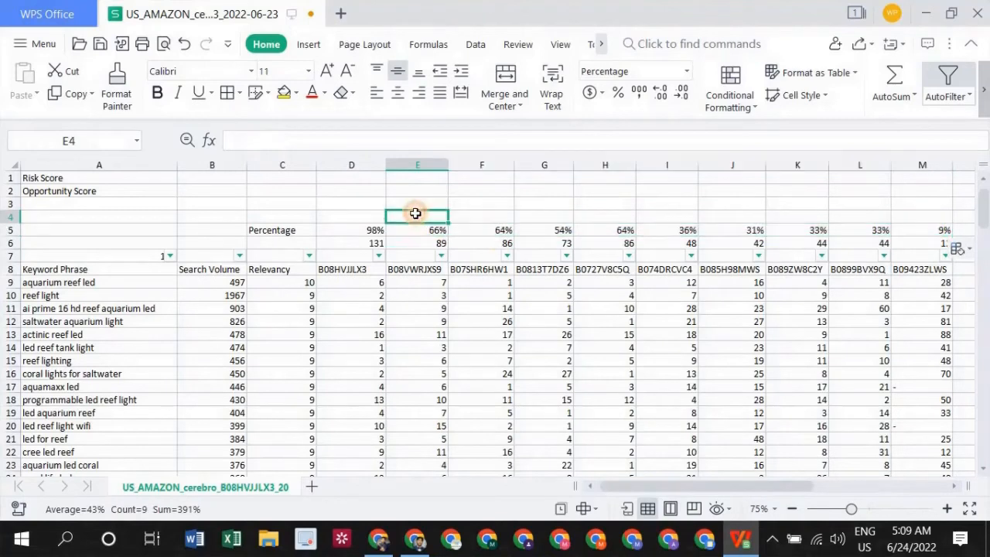
# Compare the ranked-keyword percentages in row 5 across competitor columns D to M.
pyautogui.click(345, 227)
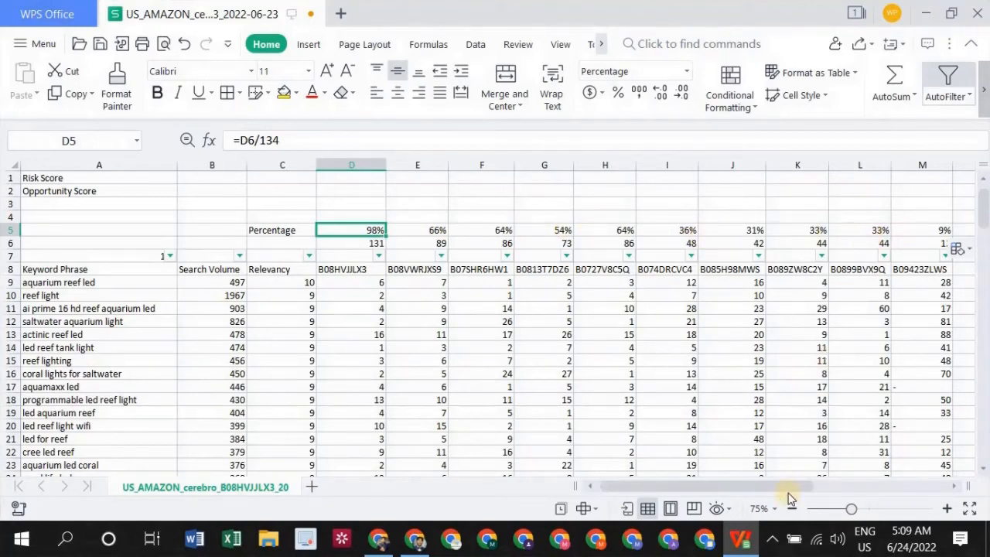
pyautogui.moveTo(787, 484)
pyautogui.mouseDown()
pyautogui.moveTo(818, 485)
pyautogui.moveTo(781, 487)
pyautogui.mouseUp()
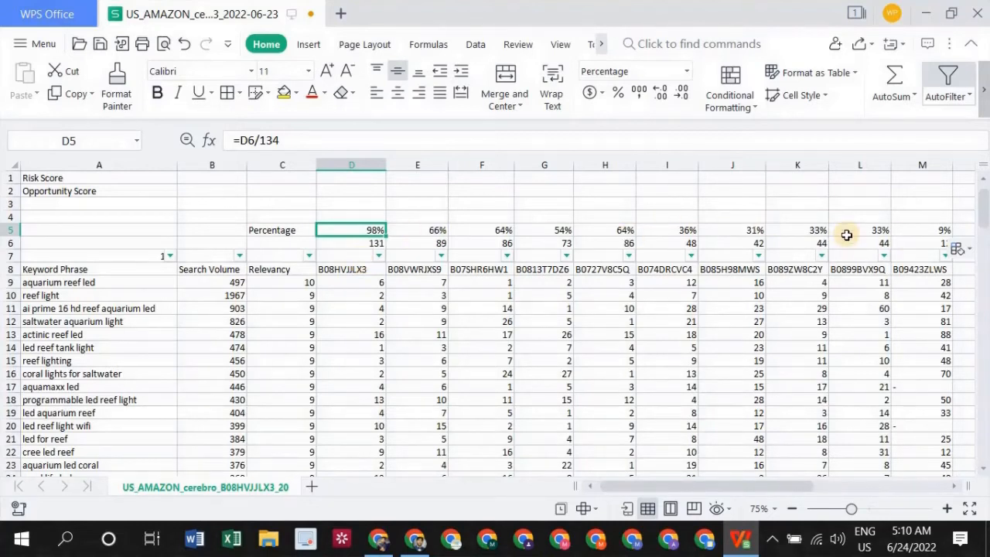
pyautogui.click(480, 204)
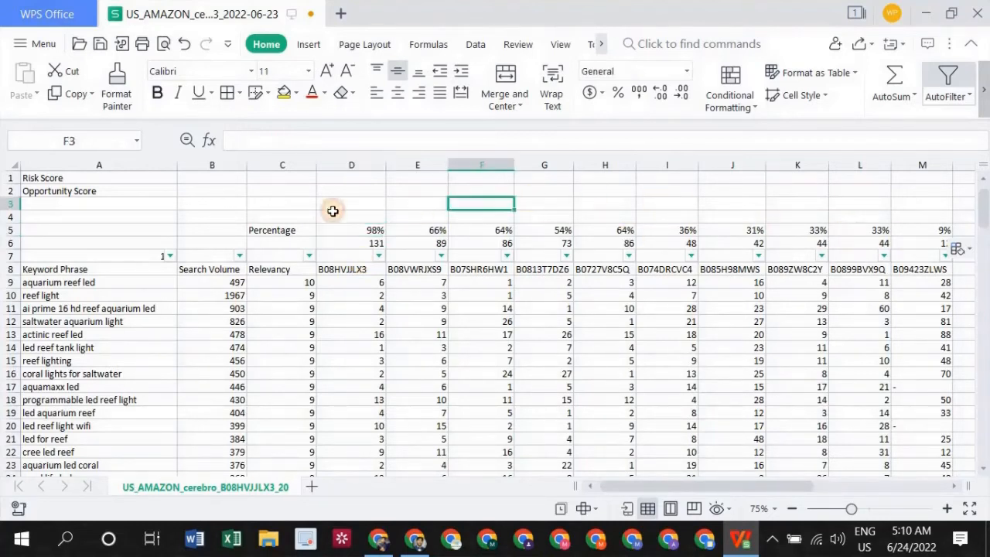
pyautogui.click(353, 164)
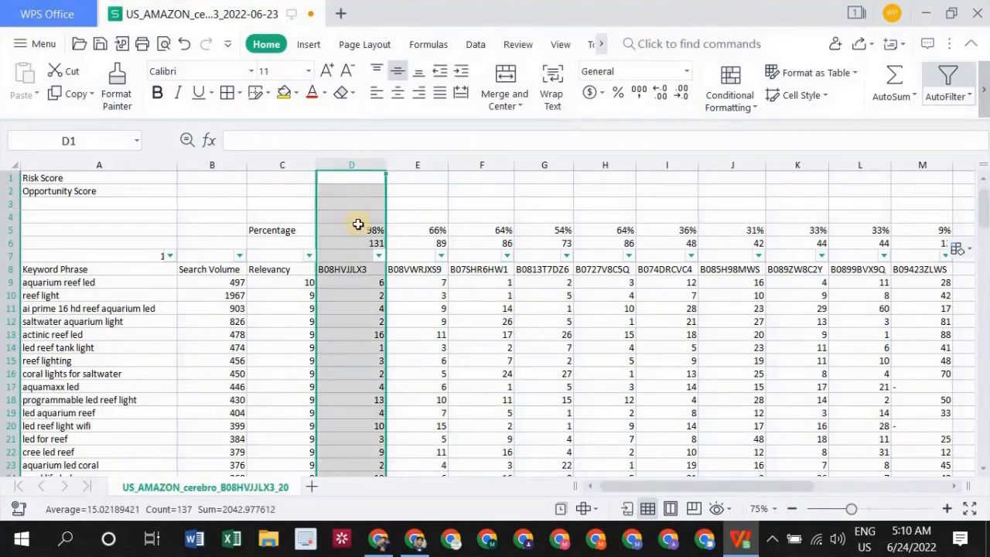
pyautogui.click(323, 94)
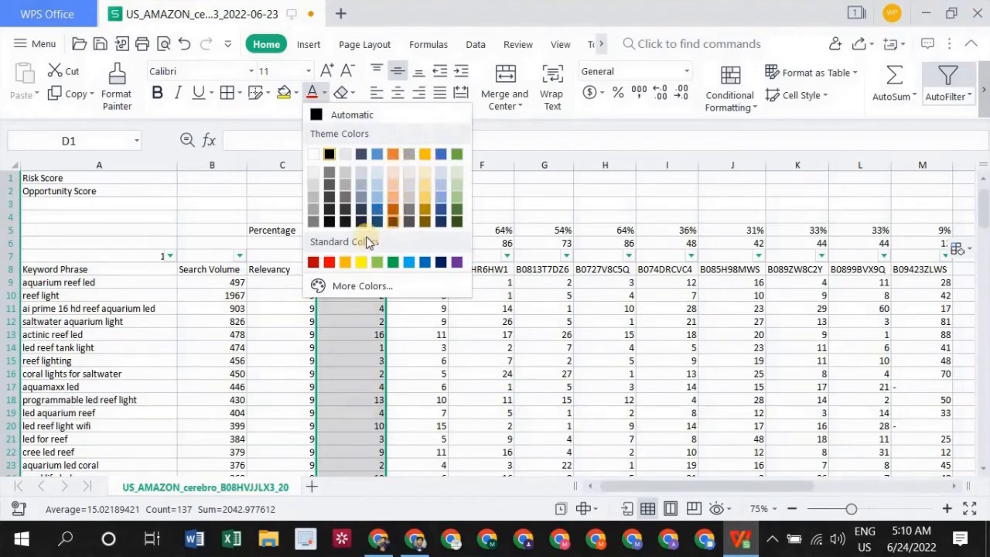
pyautogui.click(344, 261)
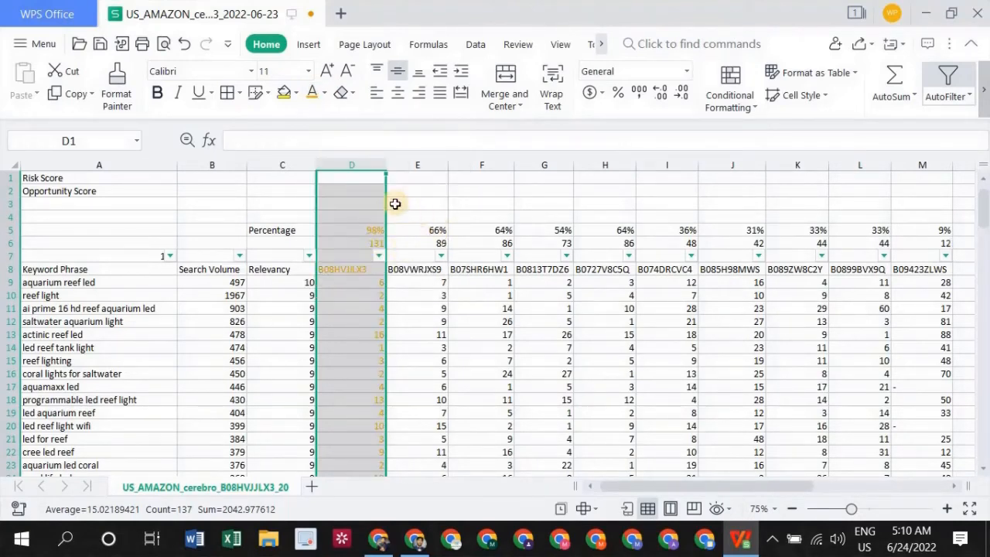
pyautogui.click(184, 51)
# Fill the whole of column D, for ASIN B08HVJJLX3, with the standard orange colour.
pyautogui.click(294, 93)
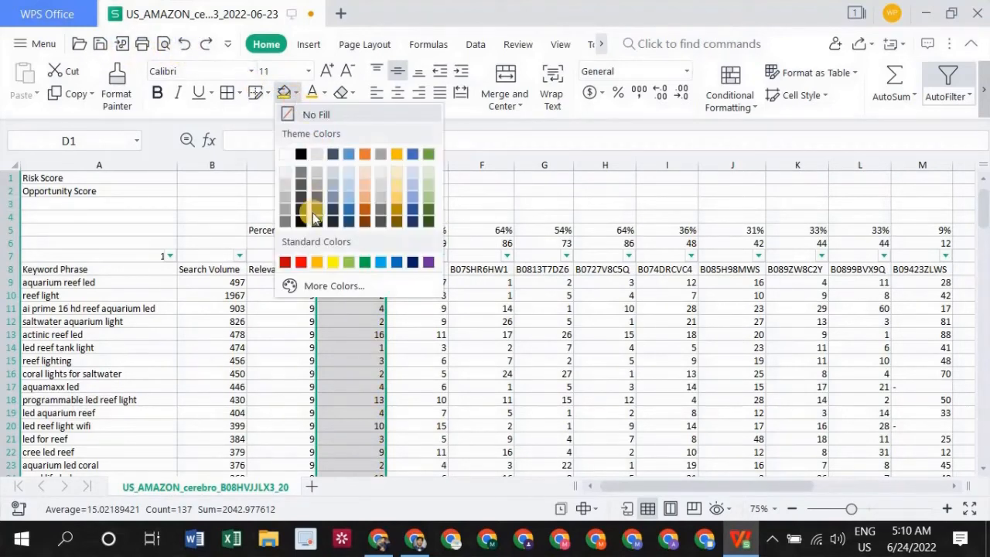
pyautogui.click(317, 261)
pyautogui.click(460, 177)
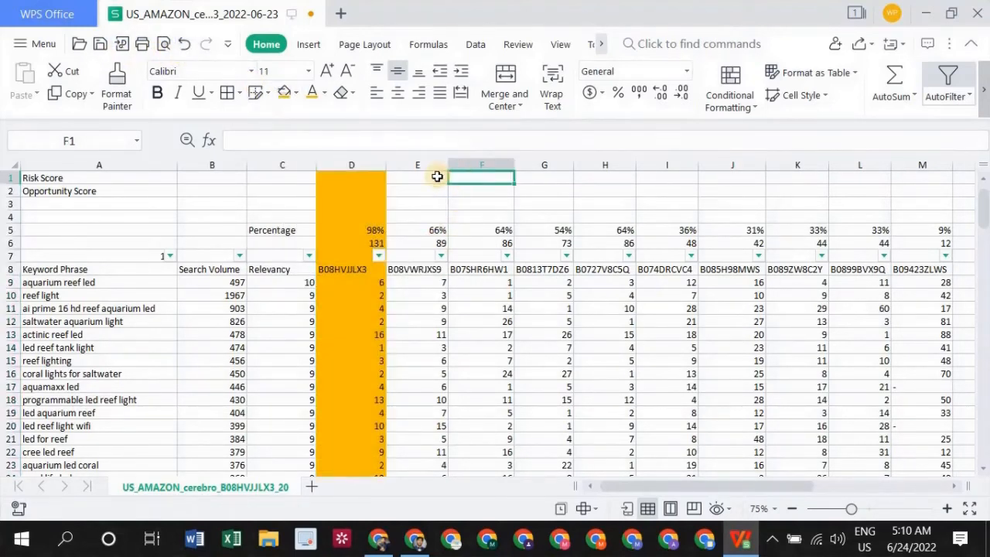
pyautogui.click(294, 93)
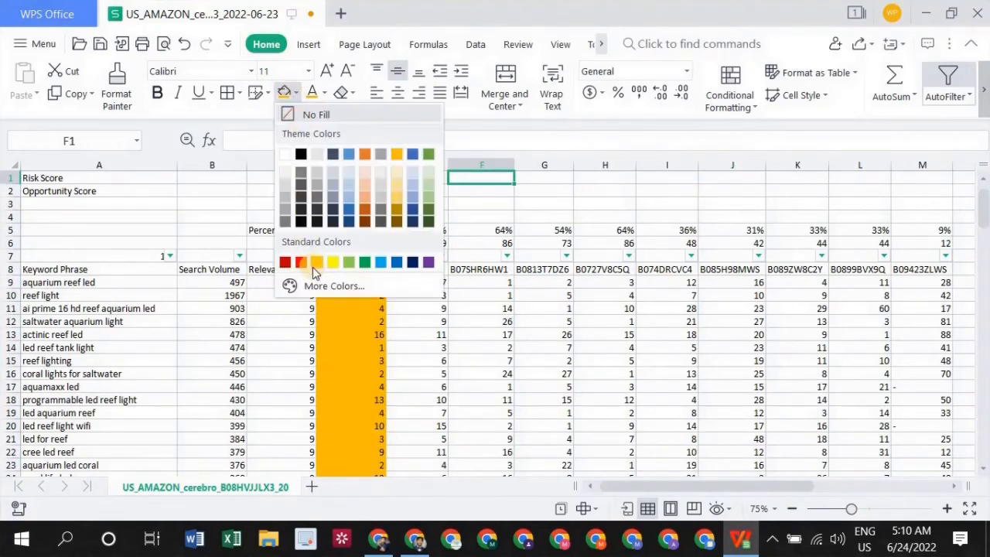
pyautogui.click(316, 262)
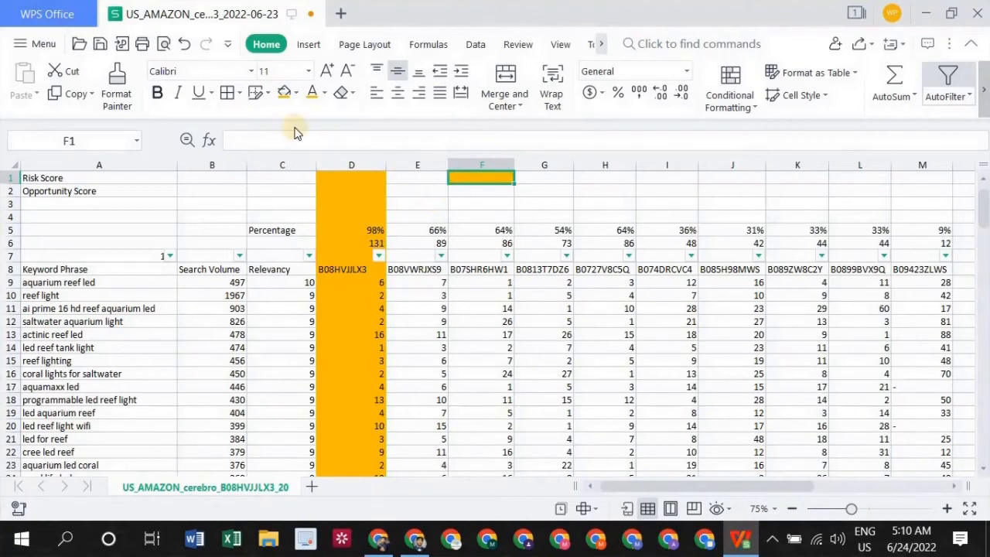
pyautogui.click(184, 44)
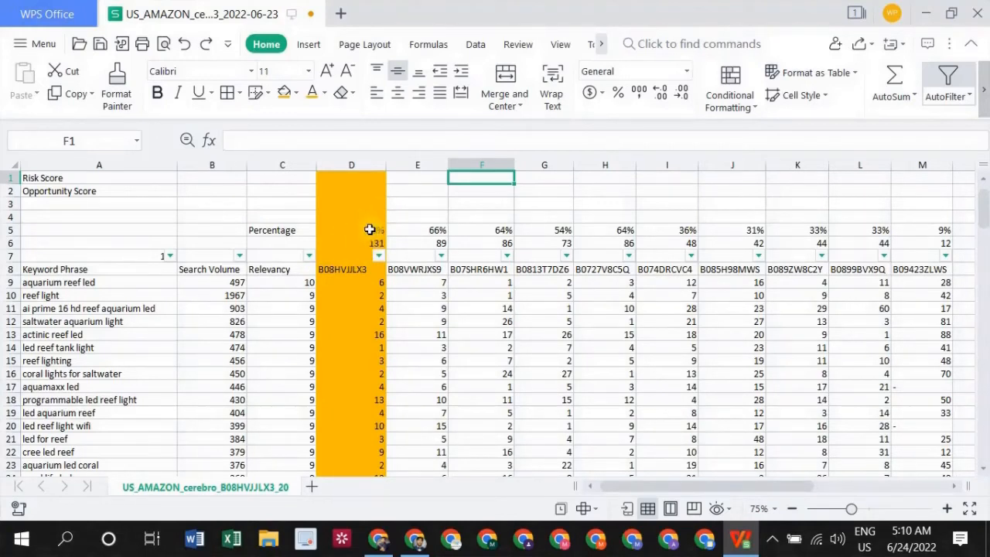
# Fill the whole of columns I to M, from ASIN B074DRCVC4 to B09423ZLWS, with the theme green colour.
pyautogui.click(938, 165)
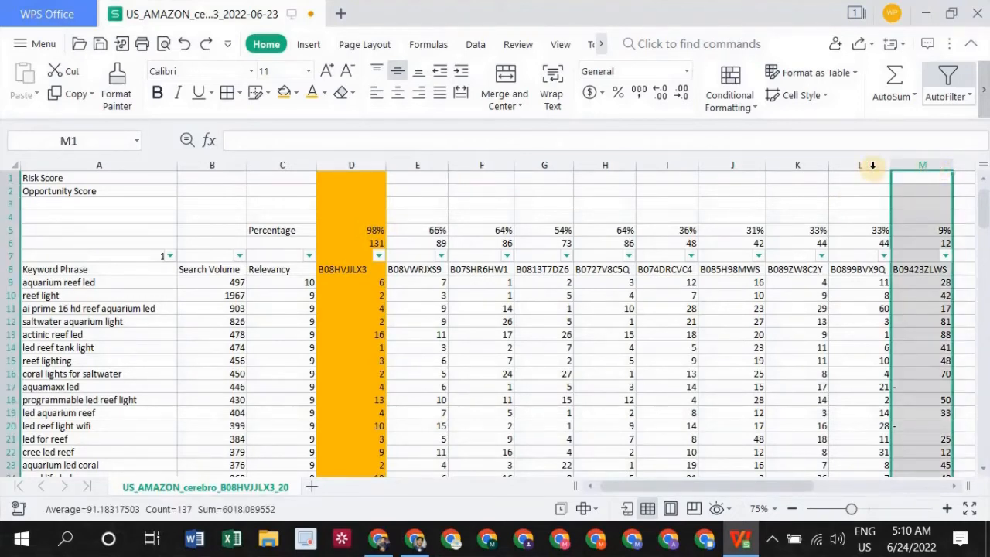
pyautogui.keyDown('ctrl'); pyautogui.click(873, 165); pyautogui.keyUp('ctrl')
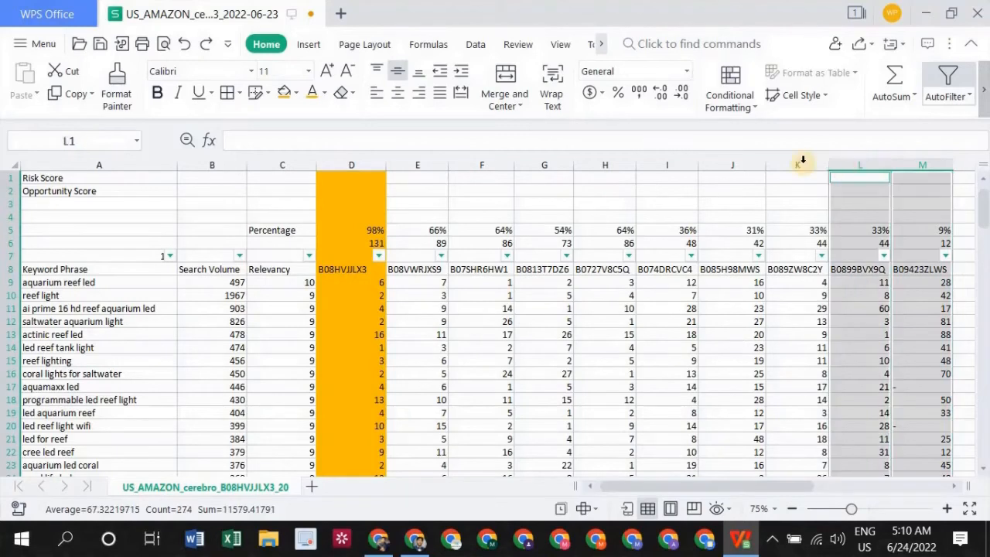
pyautogui.keyDown('ctrl'); pyautogui.click(799, 161); pyautogui.keyUp('ctrl')
pyautogui.keyDown('ctrl'); pyautogui.click(748, 163); pyautogui.keyUp('ctrl')
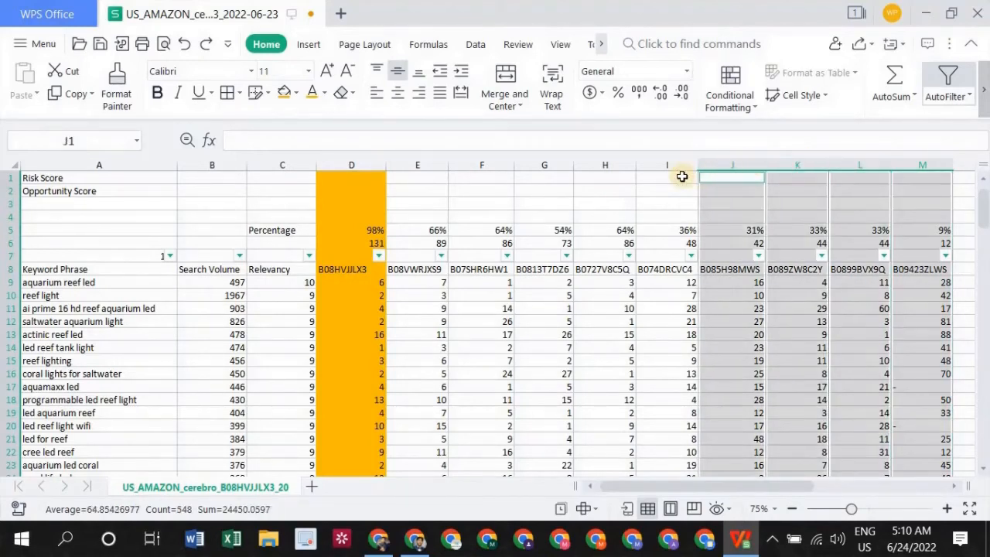
pyautogui.keyDown('ctrl'); pyautogui.click(677, 164); pyautogui.keyUp('ctrl')
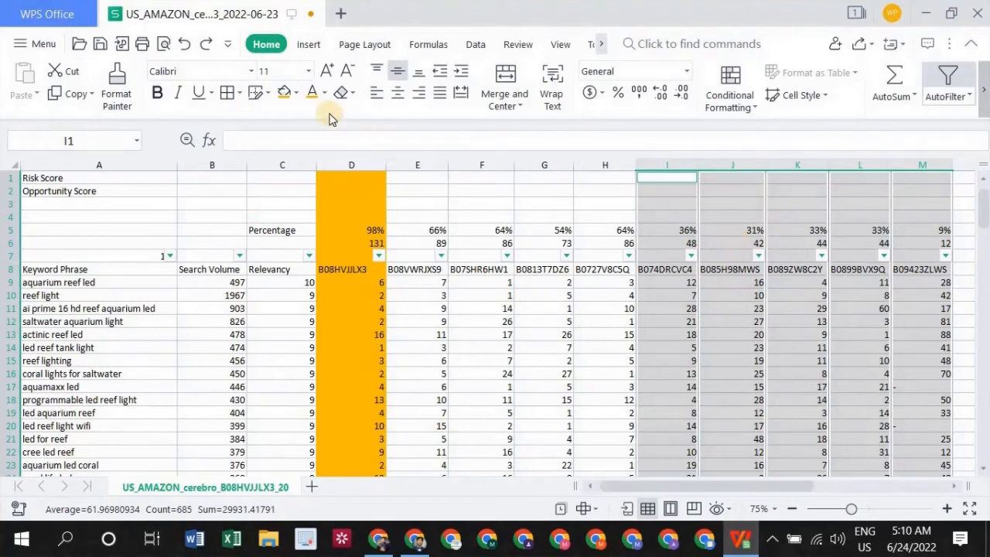
pyautogui.click(295, 93)
pyautogui.click(428, 155)
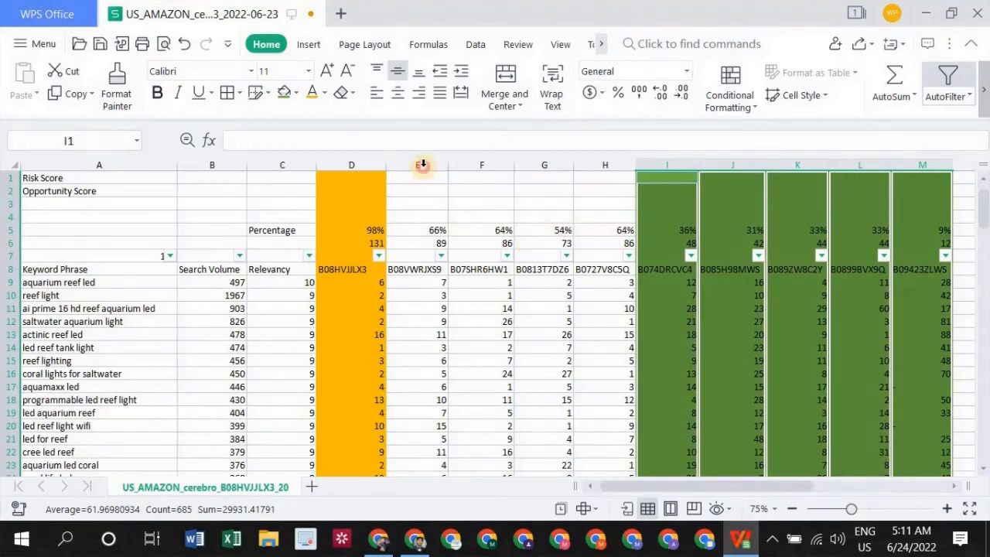
# Fill the whole of columns E to H, from ASIN B08VWRJXS9 to B0727V8C5Q, with a lighter gold theme colour.
pyautogui.moveTo(422, 164); pyautogui.dragTo(606, 165)
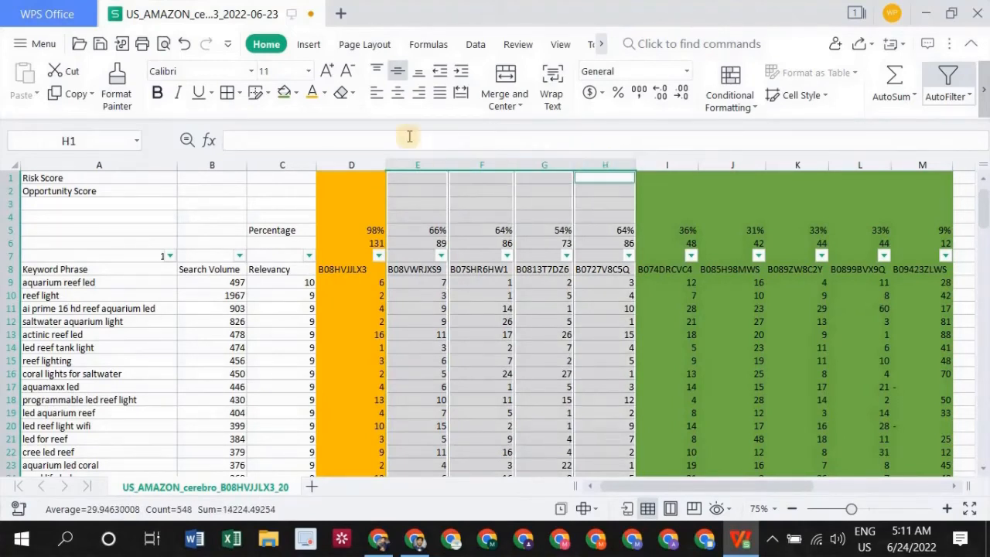
pyautogui.click(323, 93)
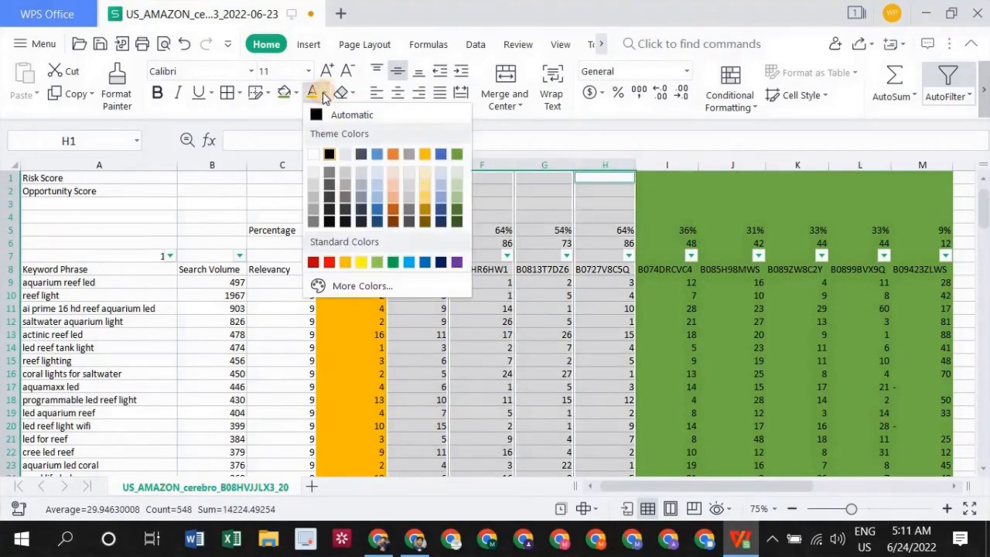
pyautogui.click(425, 185)
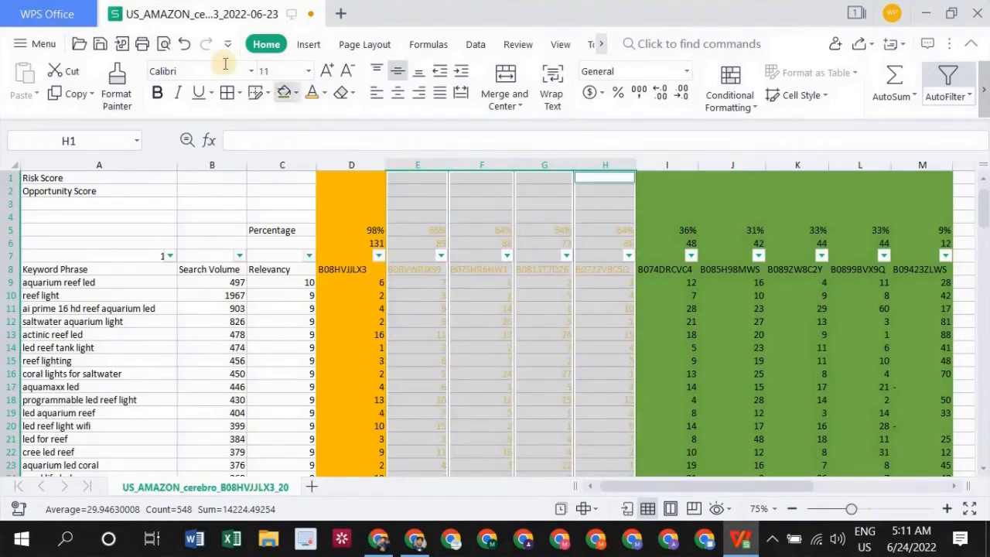
pyautogui.click(184, 44)
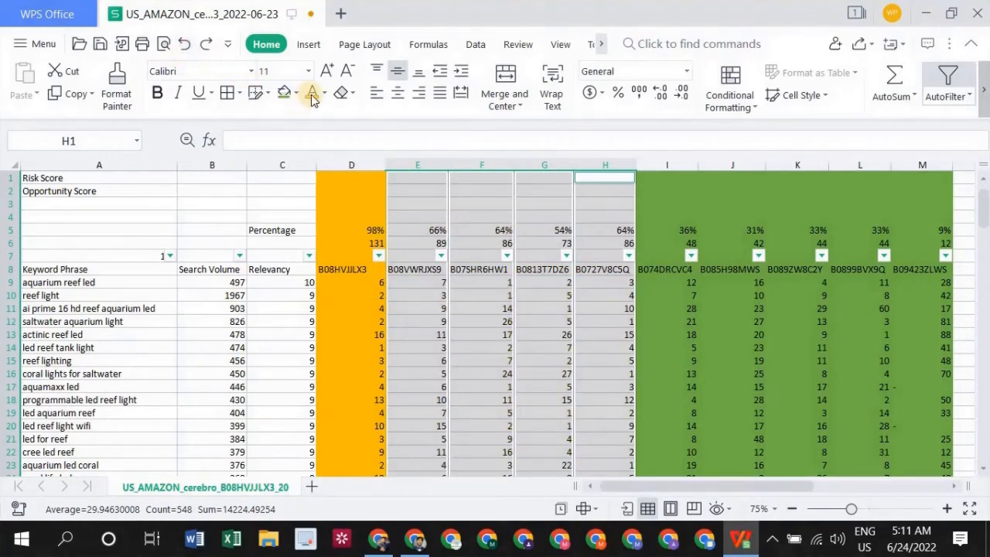
pyautogui.click(296, 93)
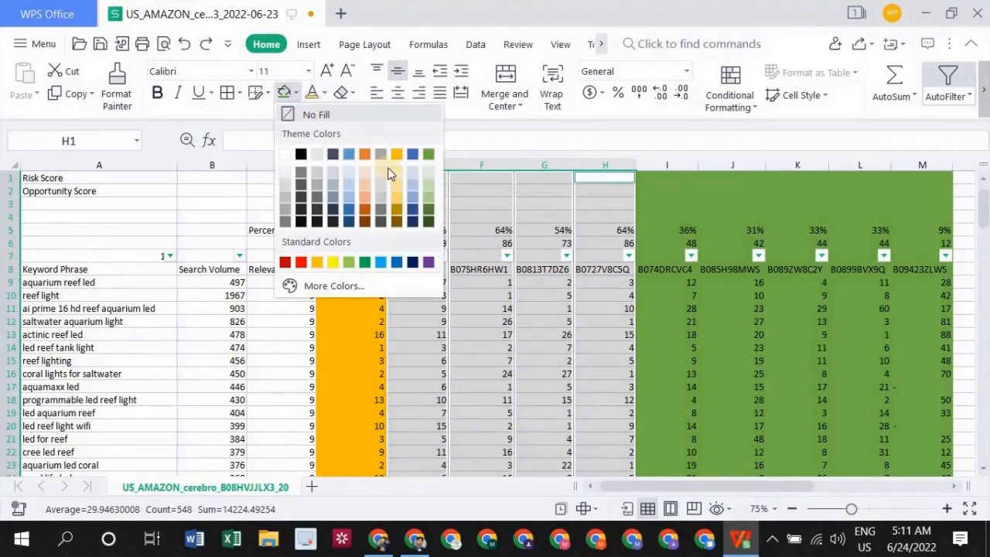
pyautogui.click(397, 193)
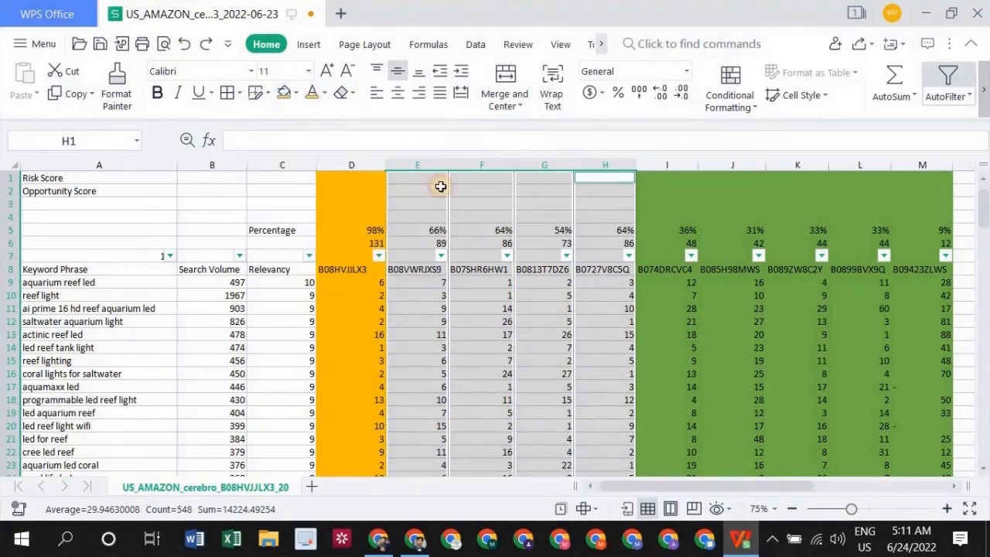
pyautogui.click(515, 142)
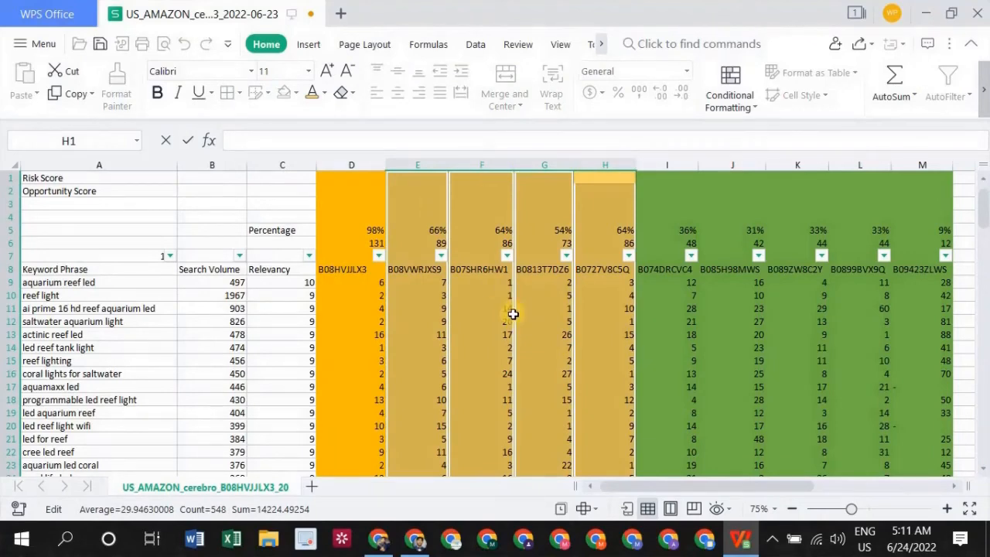
pyautogui.scroll(-1, 513, 313)
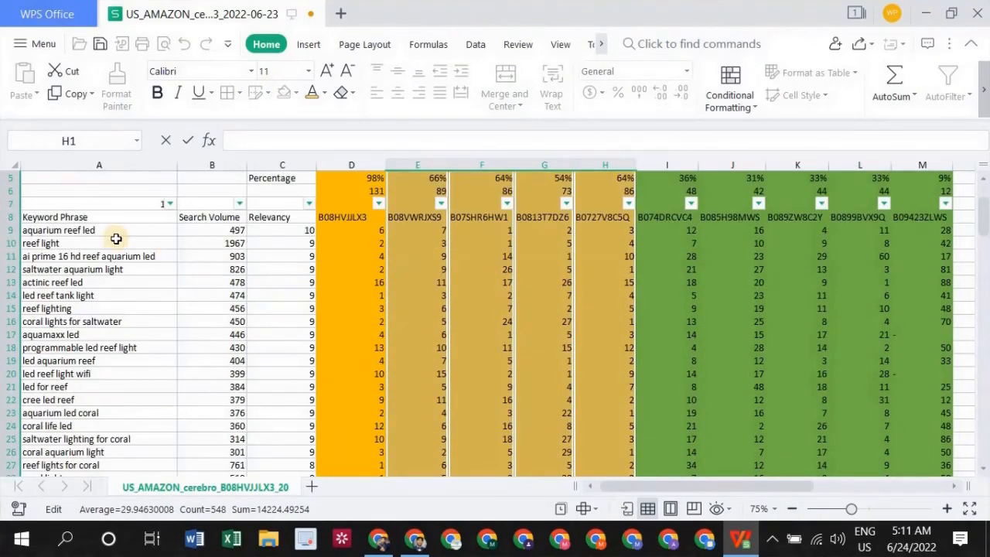
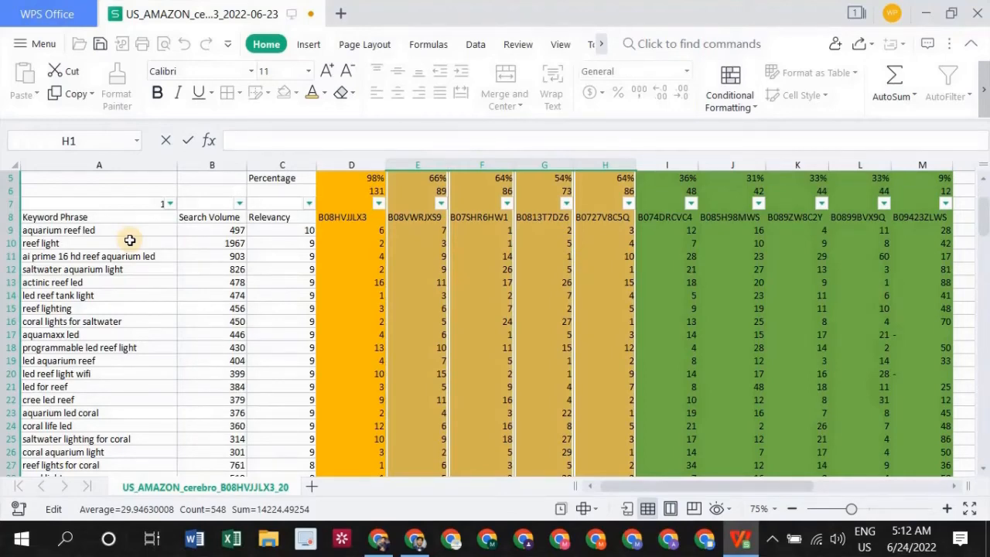
pyautogui.scroll(2, 155, 246)
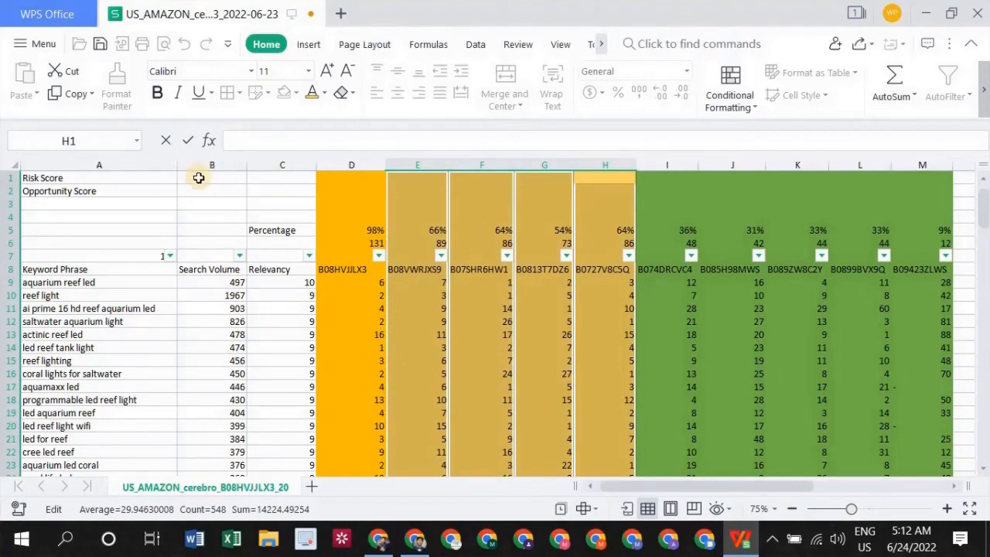
pyautogui.click(198, 178)
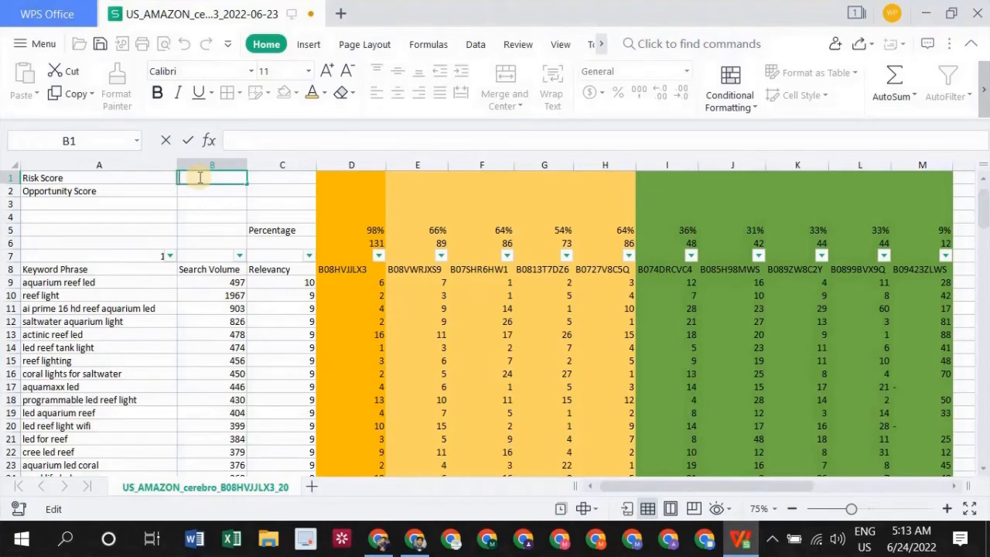
pyautogui.write('More')
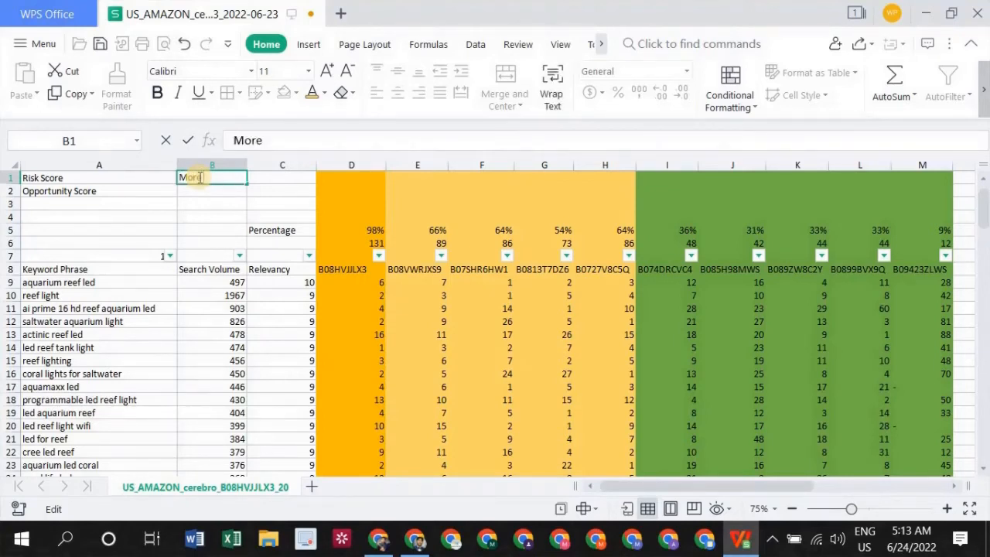
pyautogui.write(' than 5 sellers a')
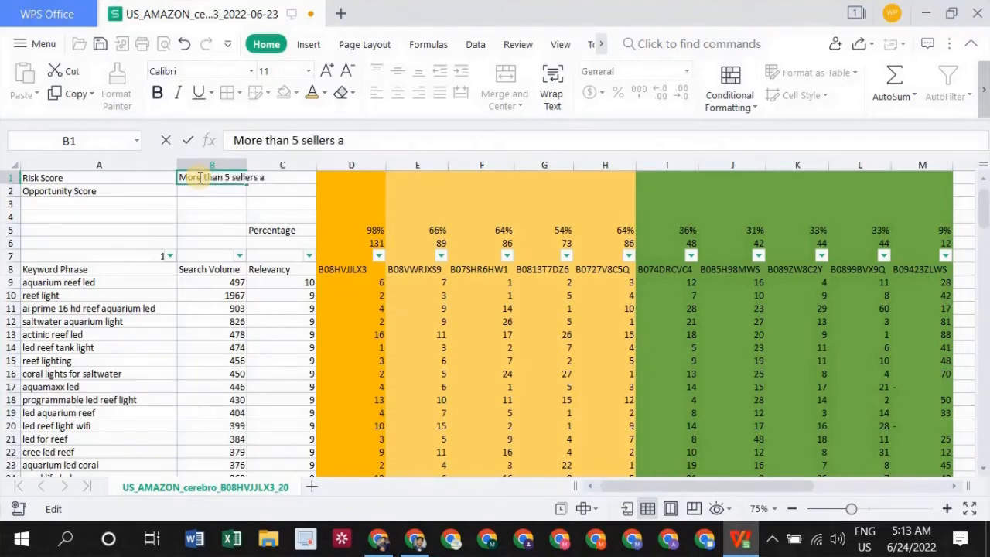
pyautogui.write('re ORANGE')
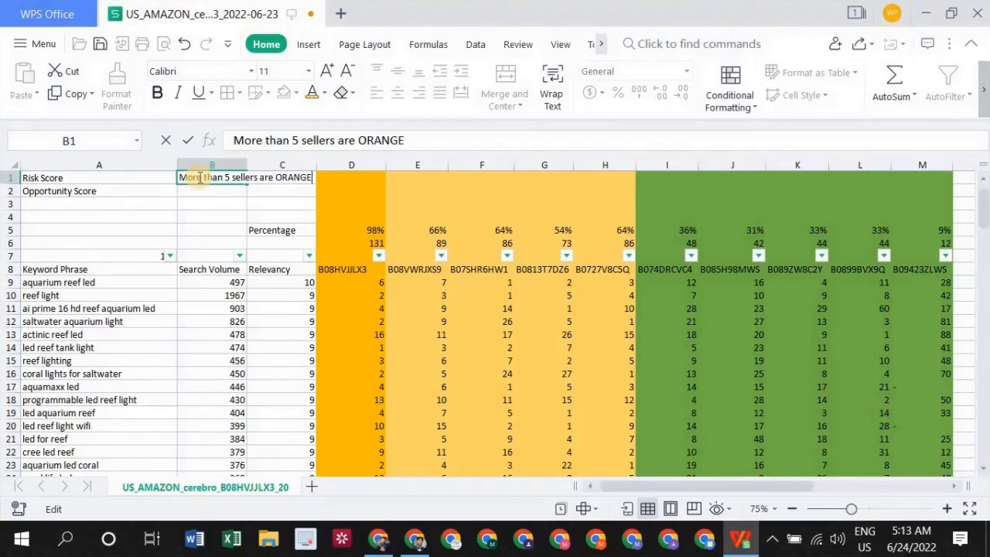
pyautogui.write(',')
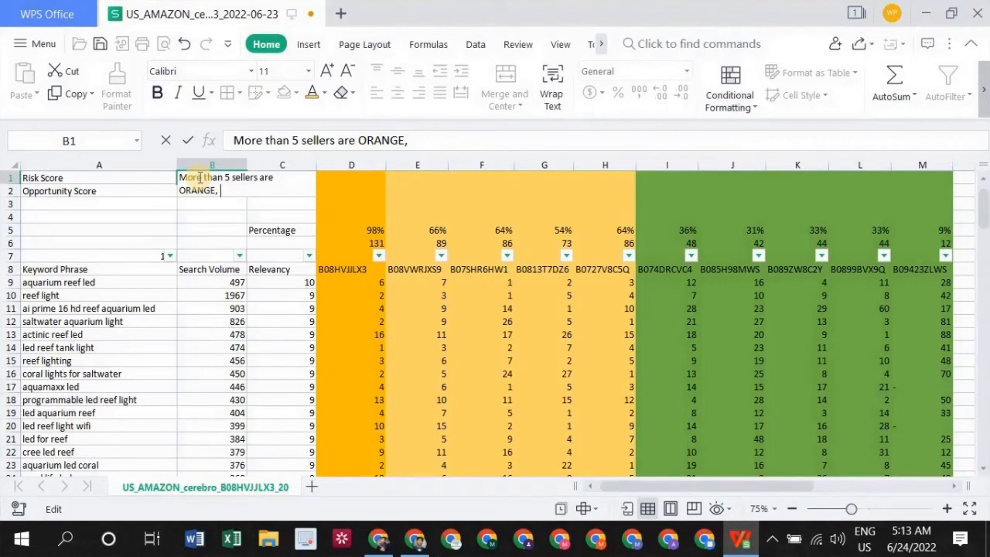
pyautogui.press('BackSpace')
pyautogui.press('BackSpace')
pyautogui.write(',')
pyautogui.press('BackSpace')
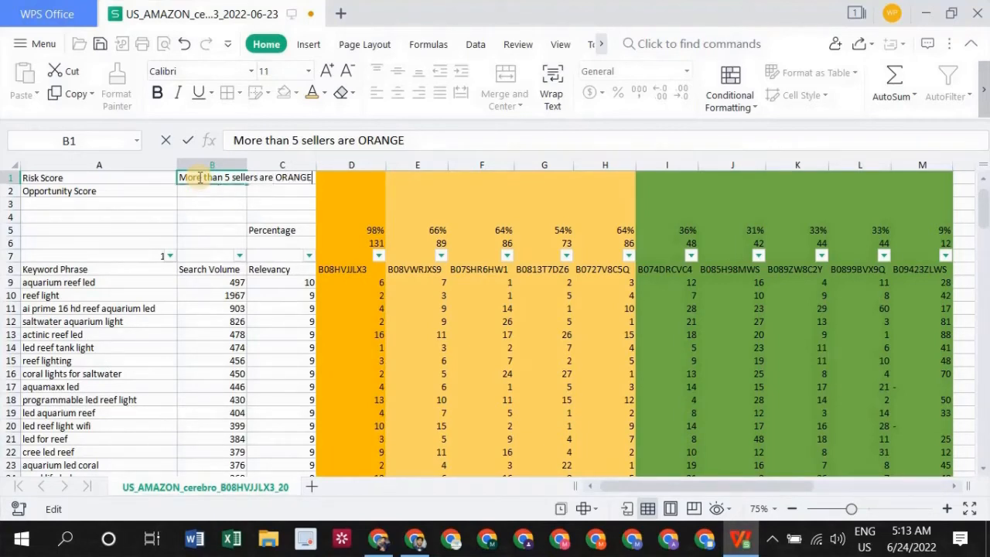
pyautogui.press('BackSpace')
pyautogui.press('BackSpace')
pyautogui.press('BackSpace')
pyautogui.press('BackSpace')
pyautogui.press('BackSpace')
pyautogui.press('BackSpace')
pyautogui.press('BackSpace')
pyautogui.press('BackSpace')
pyautogui.press('BackSpace')
pyautogui.press('BackSpace')
pyautogui.press('BackSpace')
pyautogui.press('BackSpace')
pyautogui.press('BackSpace')
pyautogui.press('BackSpace')
pyautogui.press('BackSpace')
pyautogui.press('BackSpace')
pyautogui.press('BackSpace')
pyautogui.press('BackSpace')
pyautogui.press('BackSpace')
pyautogui.press('BackSpace')
pyautogui.press('BackSpace')
pyautogui.press('BackSpace')
pyautogui.press('BackSpace')
pyautogui.press('BackSpace')
pyautogui.press('BackSpace')
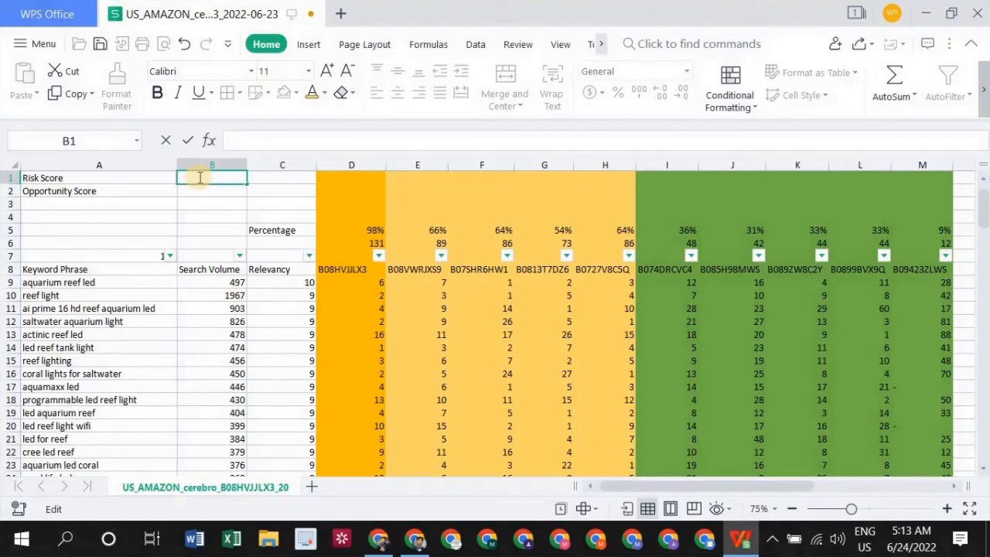
# Write the high-risk rule in B1 beside Risk Score: "If more than 5 sellers are orange than their is high risk".
pyautogui.write('If')
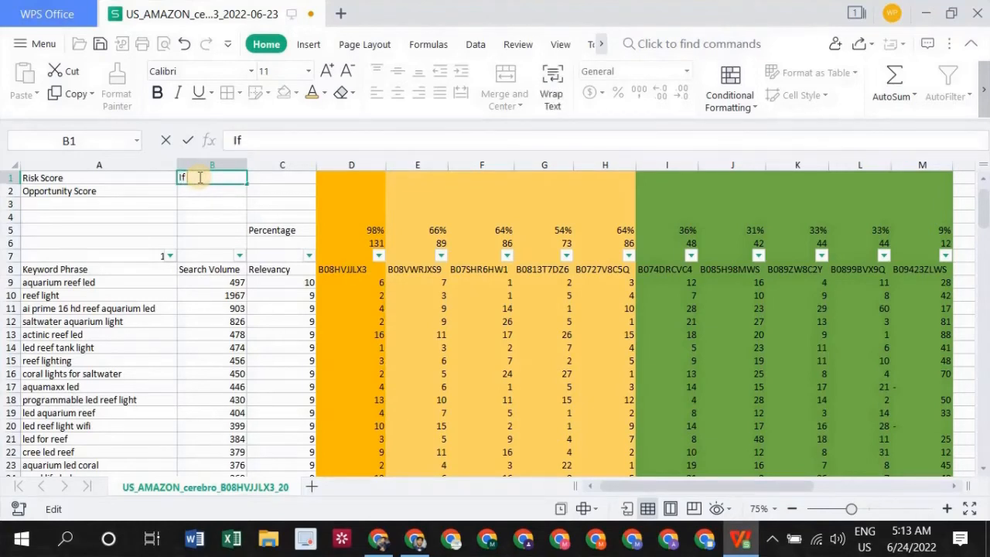
pyautogui.write(' more tha')
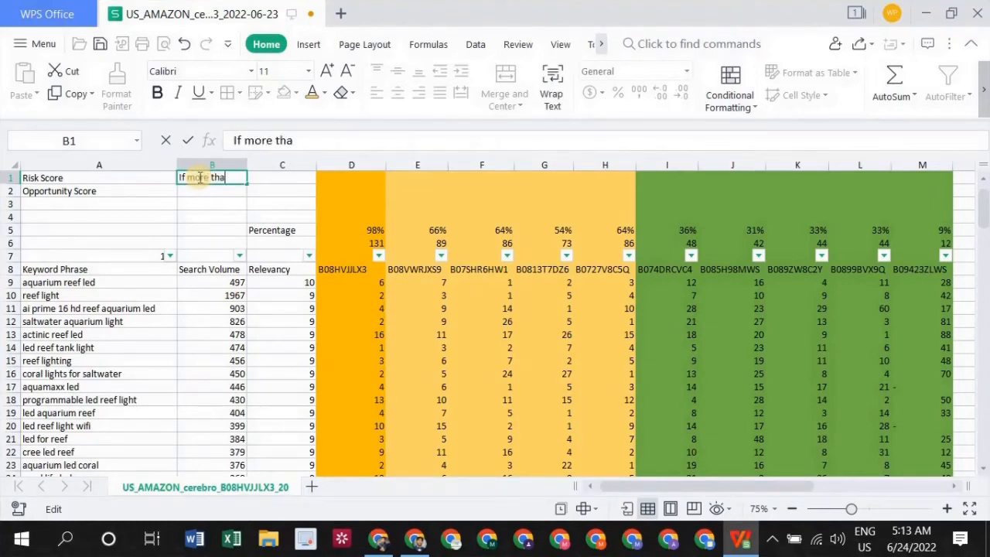
pyautogui.write('n 5 sellers are orange')
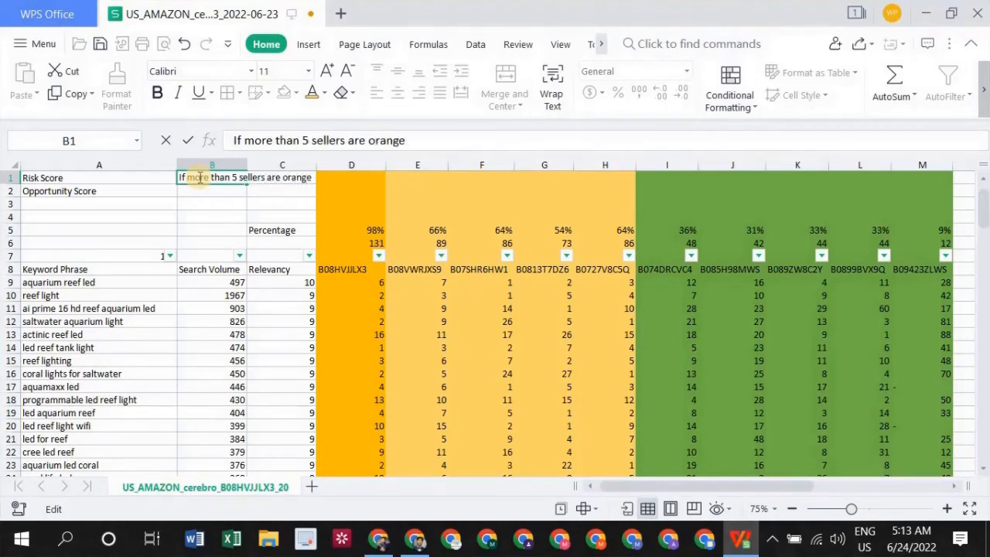
pyautogui.write(' than')
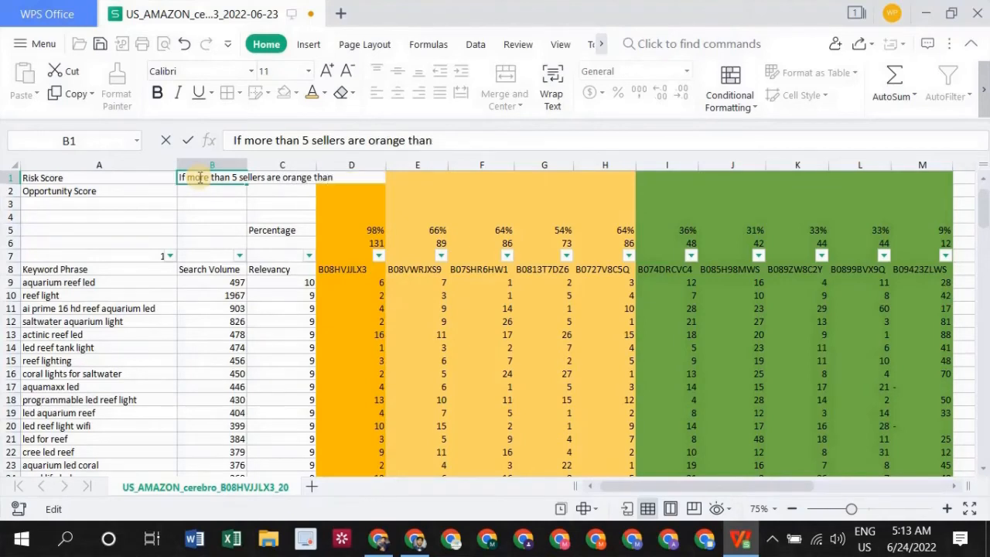
pyautogui.write(' their is high risk,')
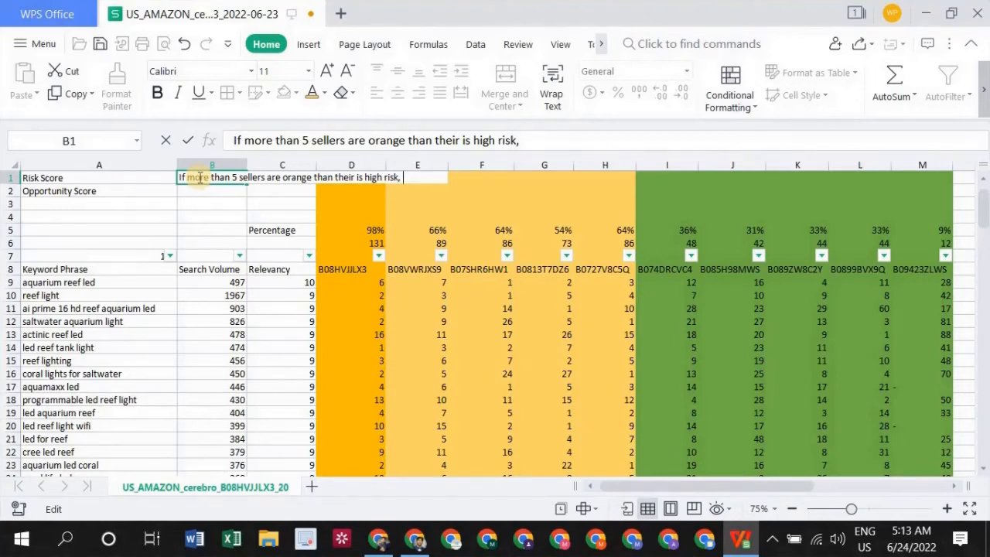
pyautogui.press('BackSpace')
# Append the low-risk rule in B1: ". If more than 5 sellers are green,yellow. Than their is less risk, or no risk.".
pyautogui.write('. If more than')
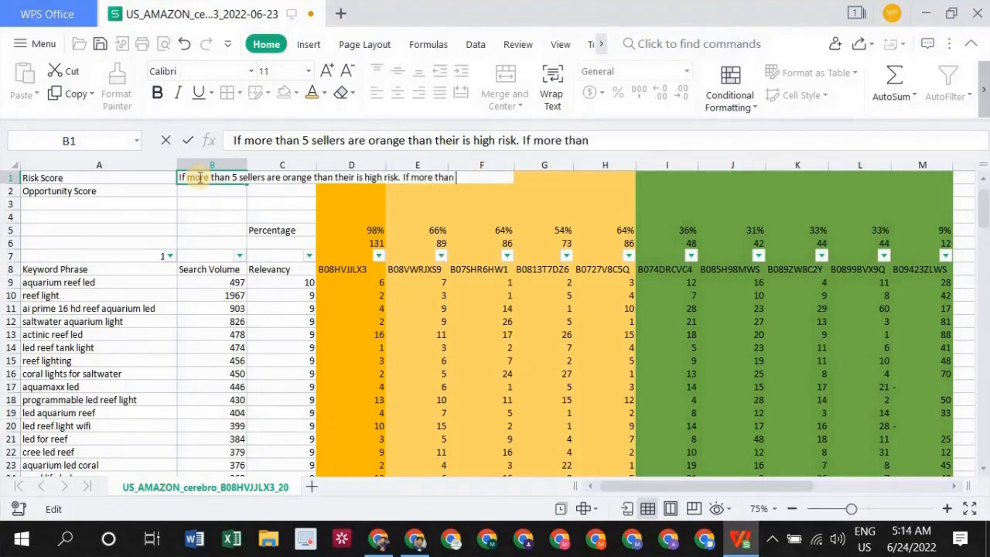
pyautogui.write(' 5 sellrs')
pyautogui.press('BackSpace')
pyautogui.press('BackSpace')
pyautogui.press('BackSpace')
pyautogui.press('BackSpace')
pyautogui.press('BackSpace')
pyautogui.write('ellers are')
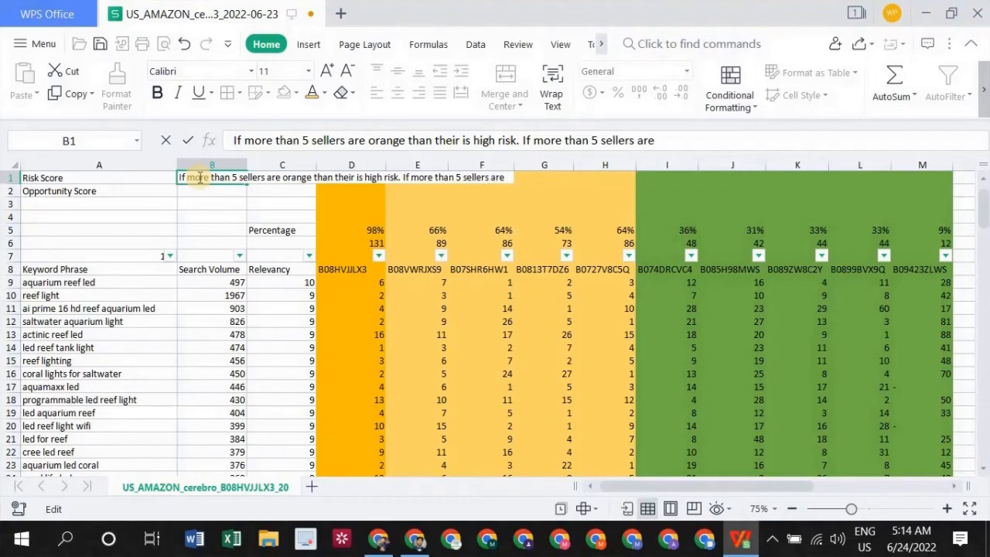
pyautogui.write(' gren')
pyautogui.press('BackSpace')
pyautogui.write('en')
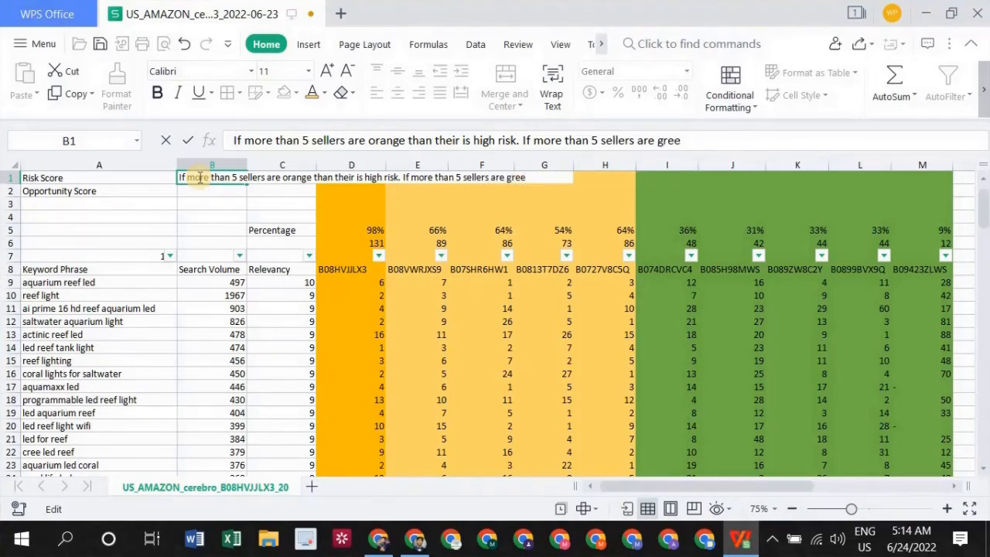
pyautogui.write(',yellow')
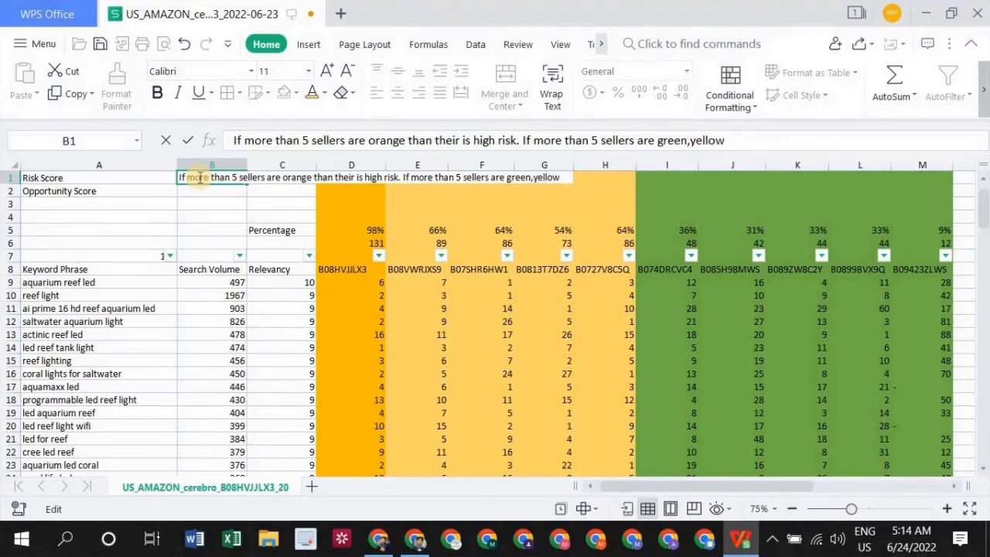
pyautogui.write('. Than thei')
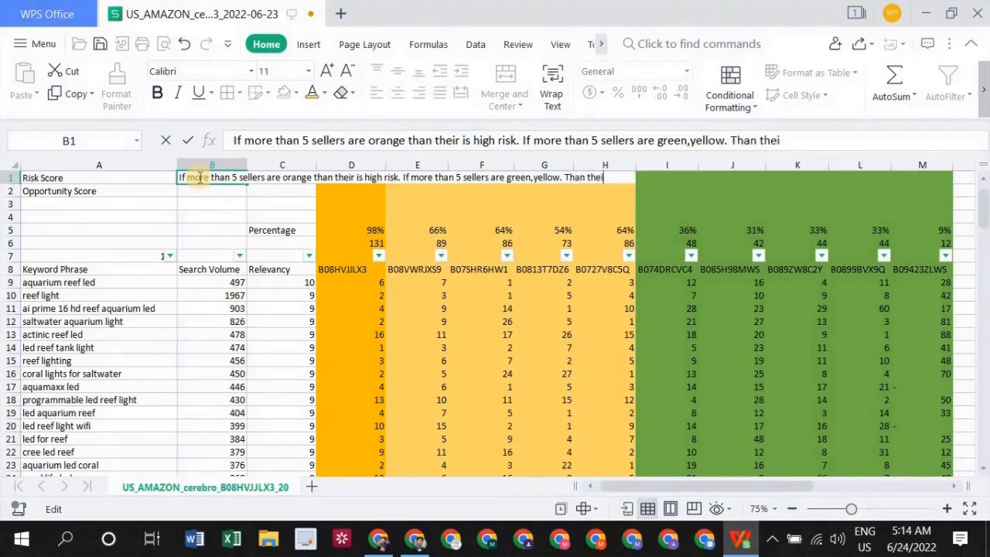
pyautogui.write('r is less risk, o')
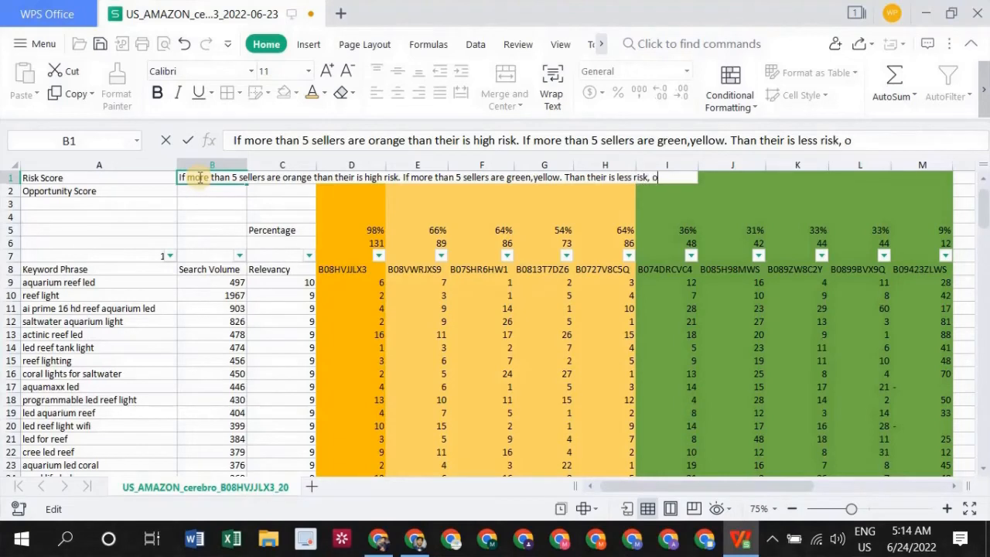
pyautogui.write('r no risk.')
pyautogui.click(103, 194)
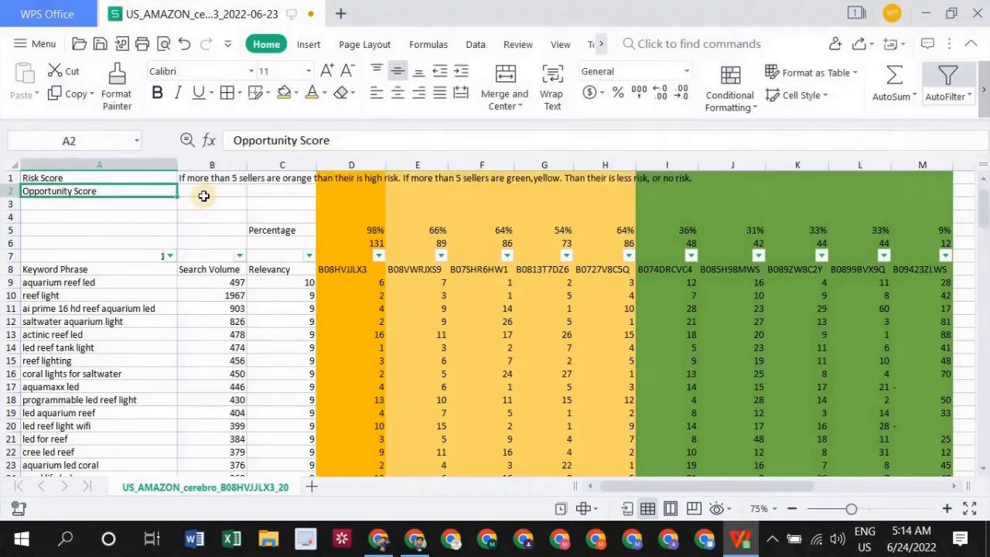
# Select the search volumes of the most relevant keywords, B9:B49, to read their total.
pyautogui.doubleClick(205, 192)
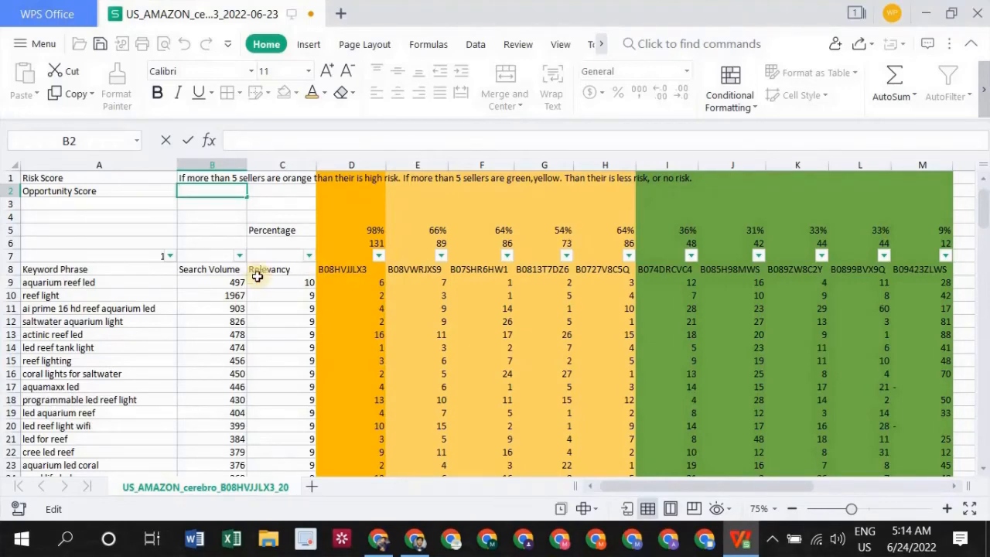
pyautogui.scroll(-2, 221, 281)
pyautogui.scroll(2, 317, 237)
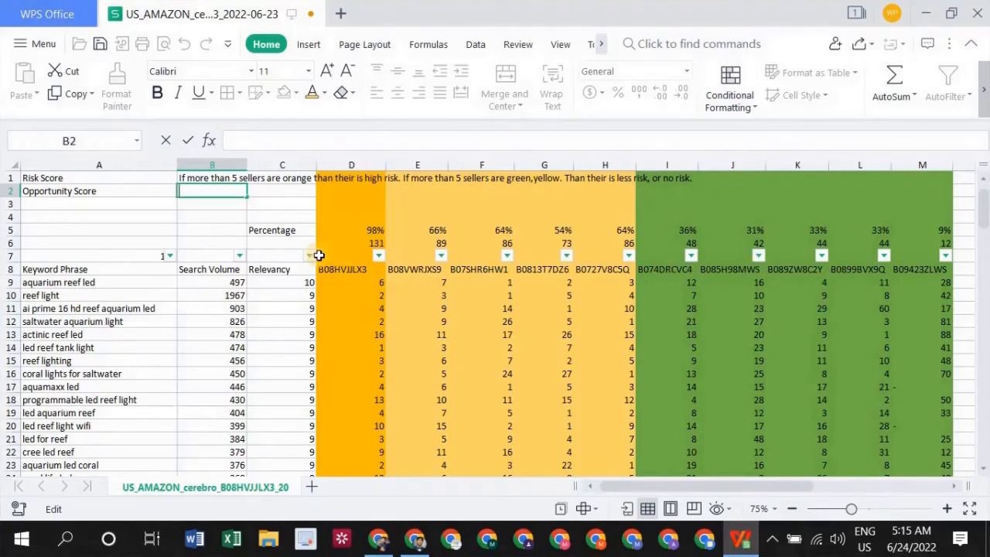
pyautogui.scroll(-2, 324, 274)
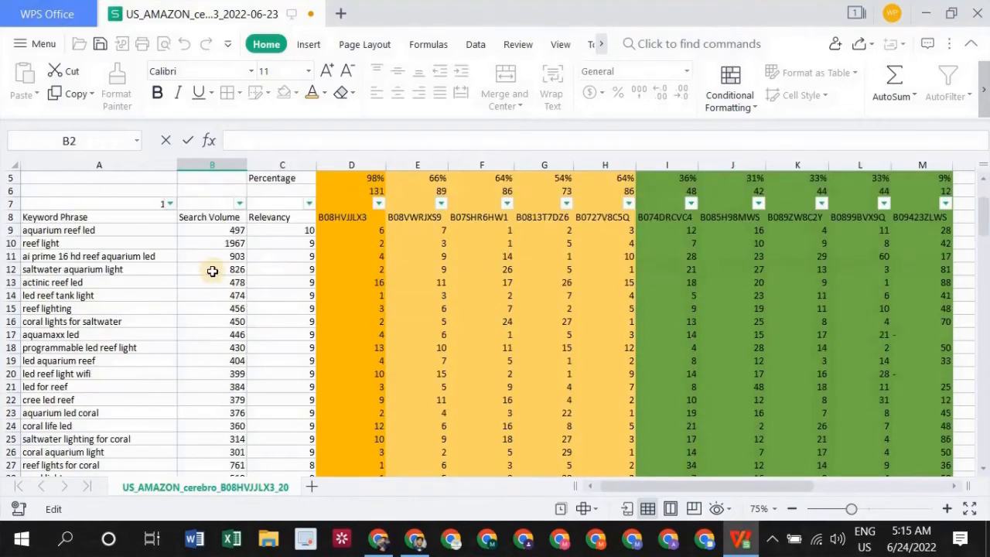
pyautogui.click(106, 233)
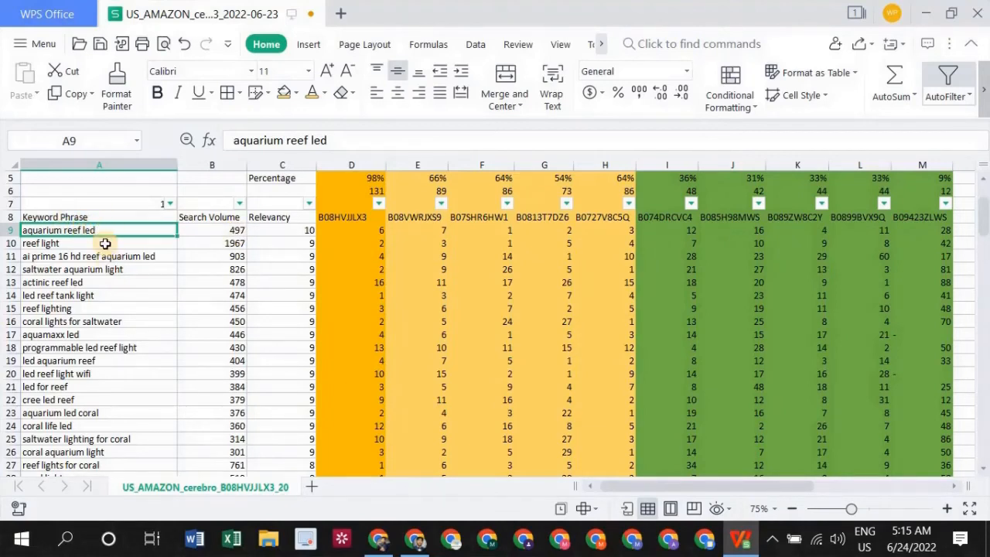
pyautogui.click(219, 230)
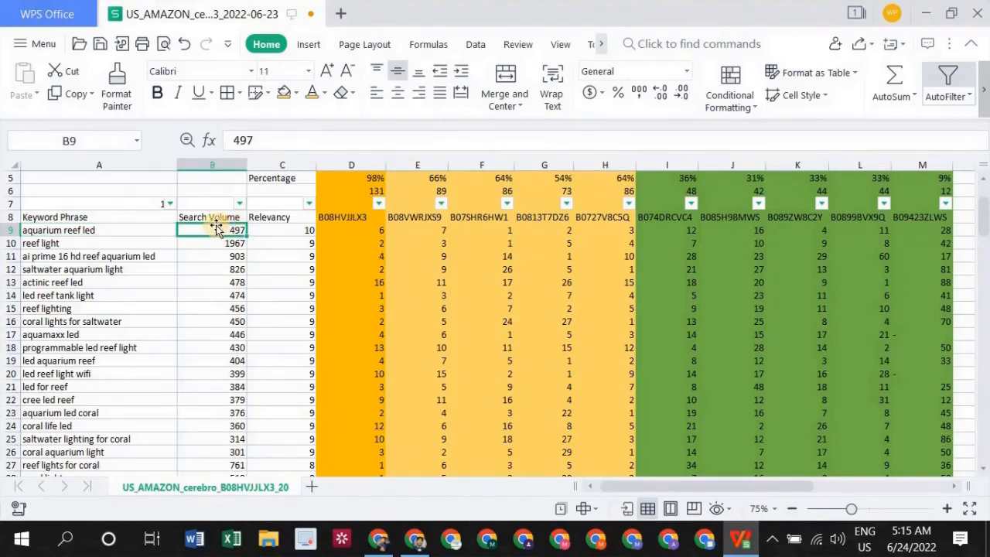
pyautogui.moveTo(214, 227)
pyautogui.mouseDown()
pyautogui.moveTo(241, 281)
pyautogui.moveTo(247, 347)
pyautogui.moveTo(222, 391)
pyautogui.moveTo(233, 387)
pyautogui.moveTo(231, 233)
pyautogui.mouseUp()
pyautogui.scroll(15, 254, 242)
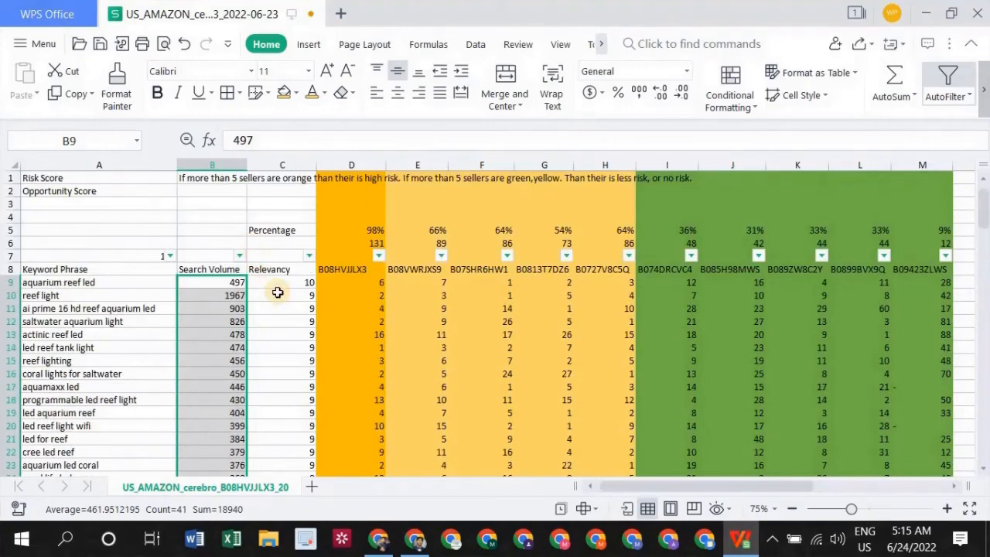
# Sort the keyword table by Search Volume in descending order.
pyautogui.click(277, 292)
pyautogui.click(239, 256)
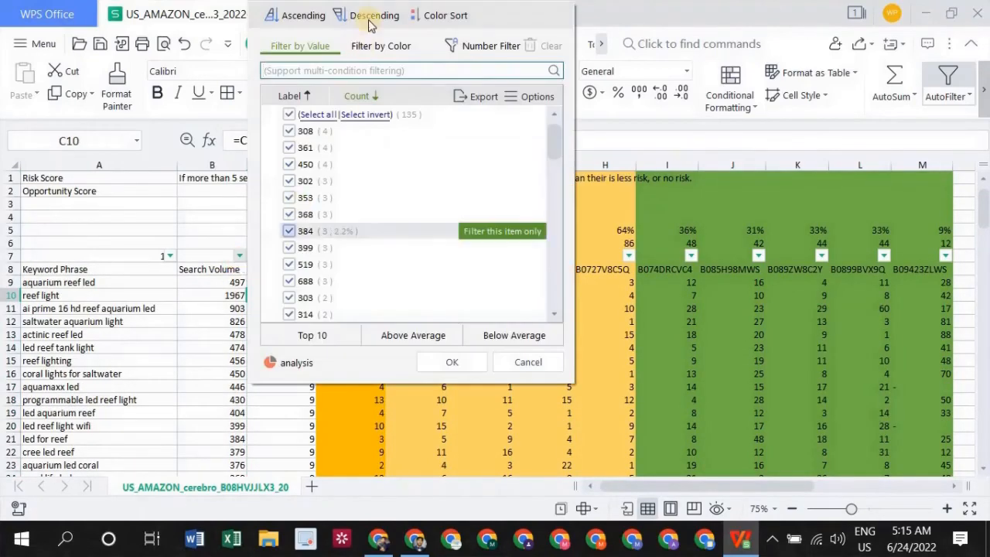
pyautogui.click(370, 19)
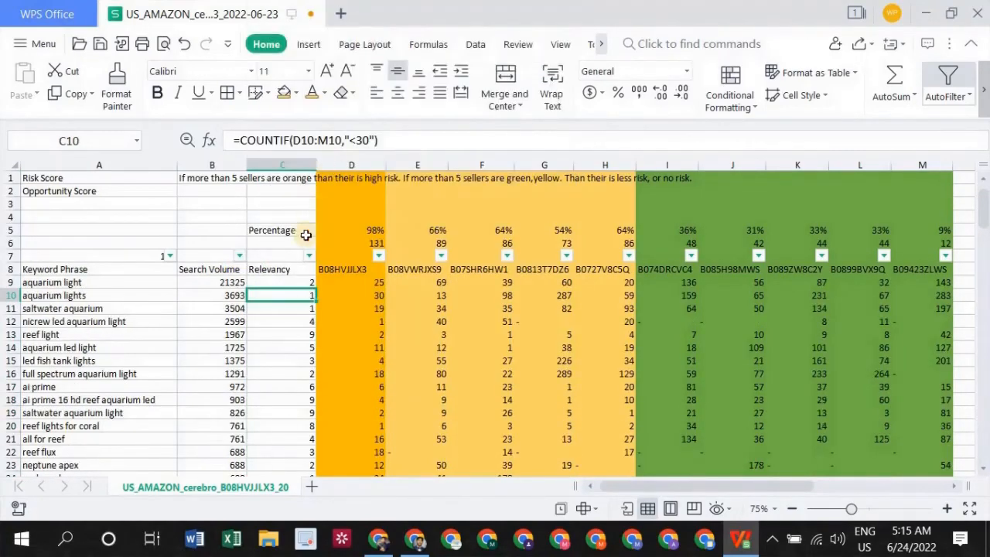
# Select the search volumes above 500, B9:B31, to read their total.
pyautogui.click(236, 278)
pyautogui.moveTo(235, 277); pyautogui.dragTo(236, 302)
pyautogui.scroll(-2, 252, 307)
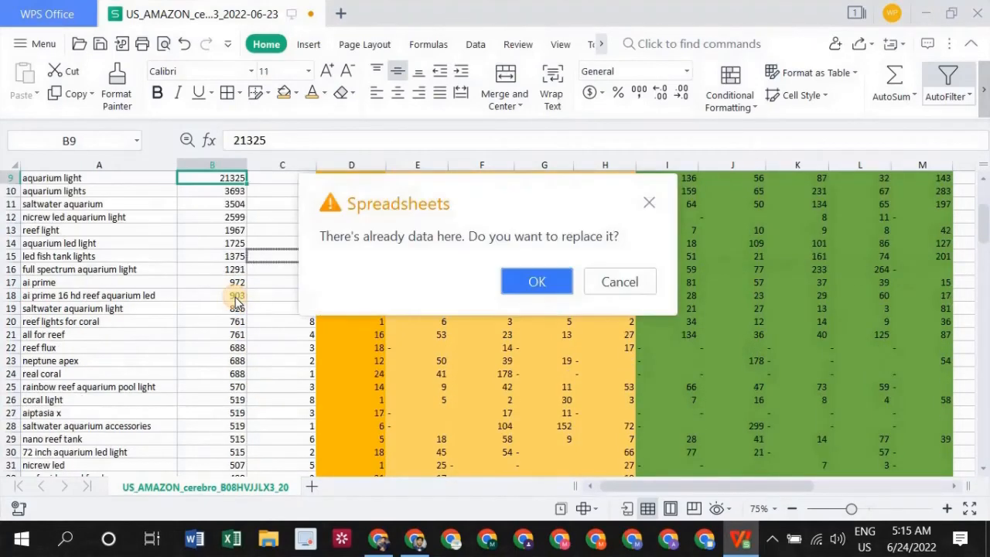
pyautogui.click(626, 281)
pyautogui.scroll(2, 247, 263)
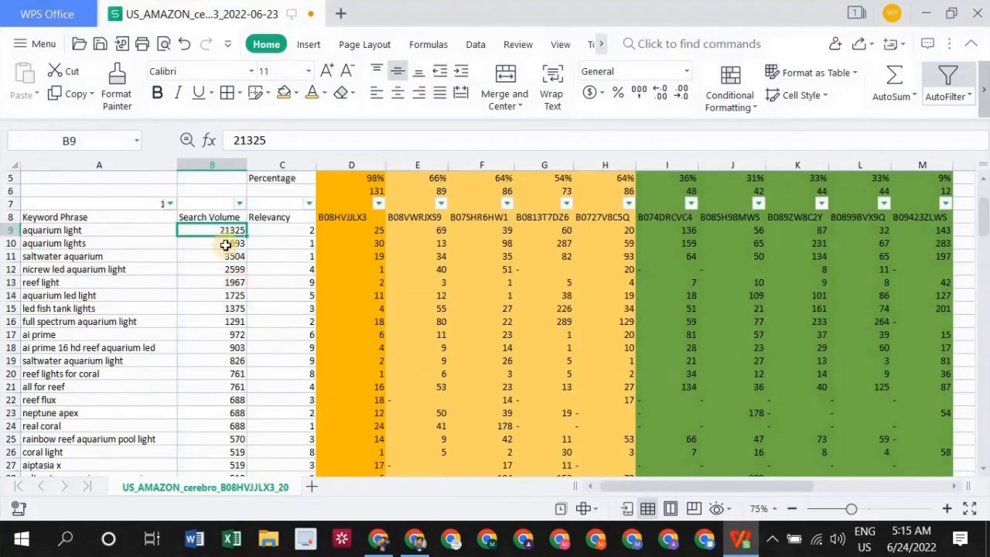
pyautogui.moveTo(230, 232); pyautogui.dragTo(229, 302)
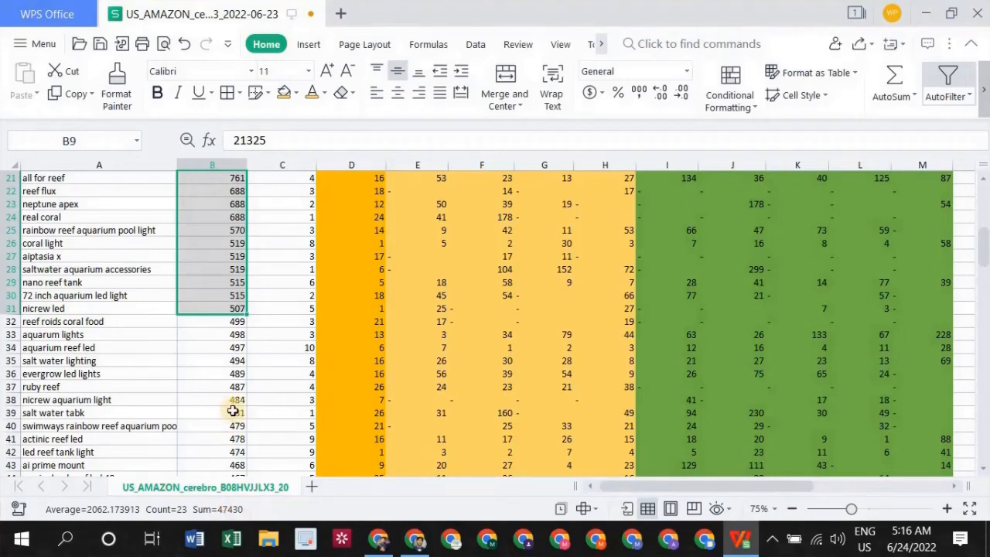
# Select the search volumes below 500, B32:B142, to read their total.
pyautogui.moveTo(236, 324); pyautogui.dragTo(223, 401)
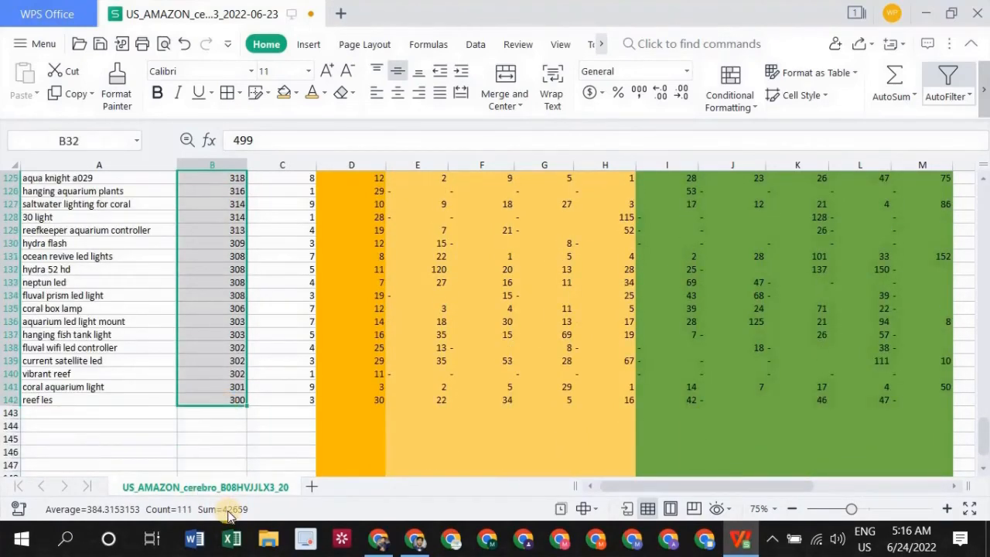
pyautogui.scroll(20, 283, 414)
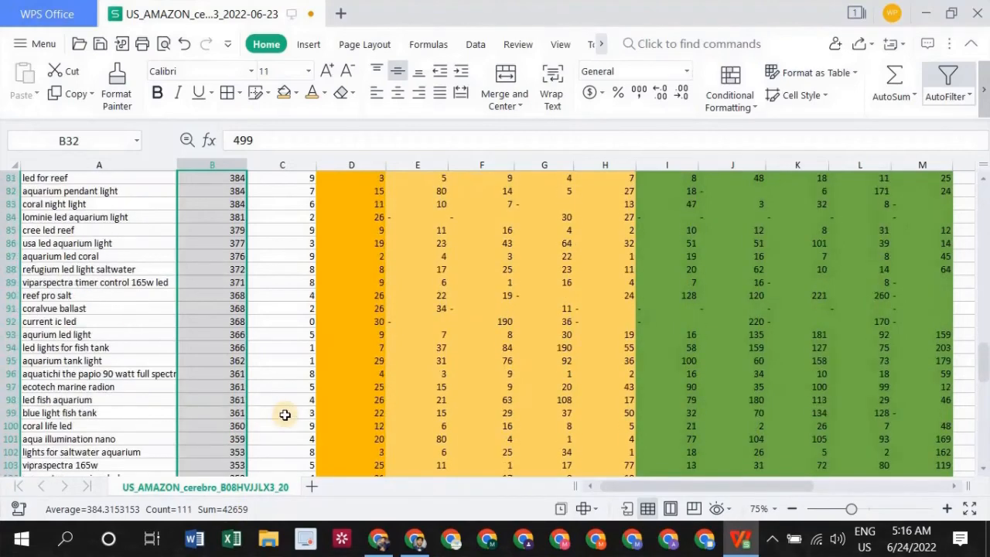
pyautogui.scroll(7, 283, 414)
pyautogui.scroll(-1, 227, 323)
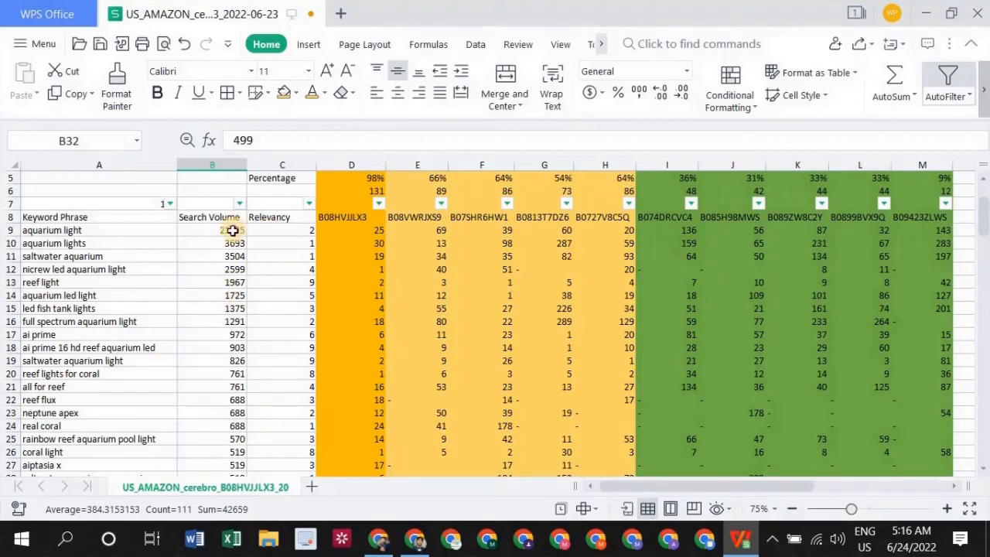
# Compare the totals of the highest search volumes over several ranges from B9 down, ending with B9:B15, and review the keywords.
pyautogui.moveTo(235, 229); pyautogui.dragTo(241, 309)
pyautogui.scroll(2, 248, 279)
pyautogui.moveTo(252, 243); pyautogui.dragTo(228, 347)
pyautogui.scroll(2, 234, 256)
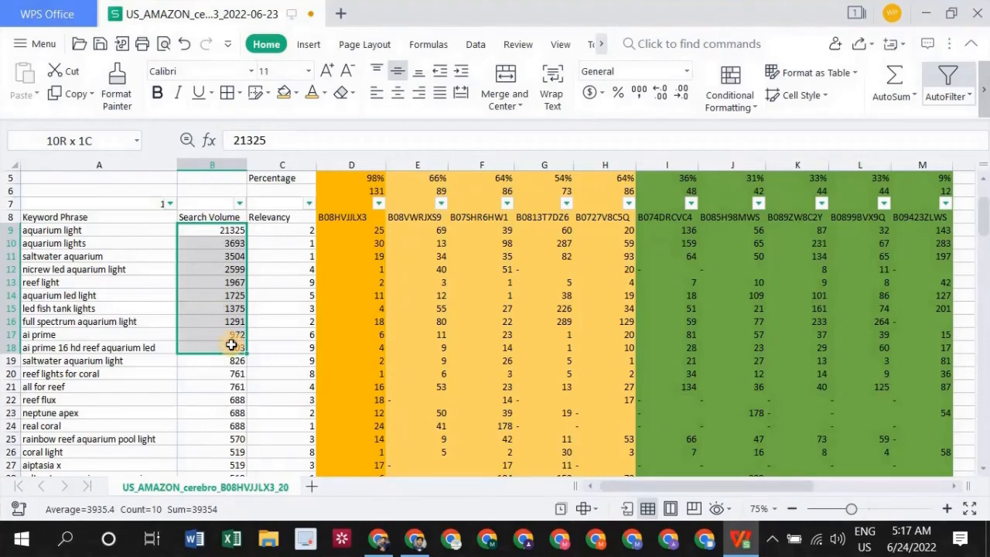
pyautogui.moveTo(231, 344); pyautogui.dragTo(242, 299)
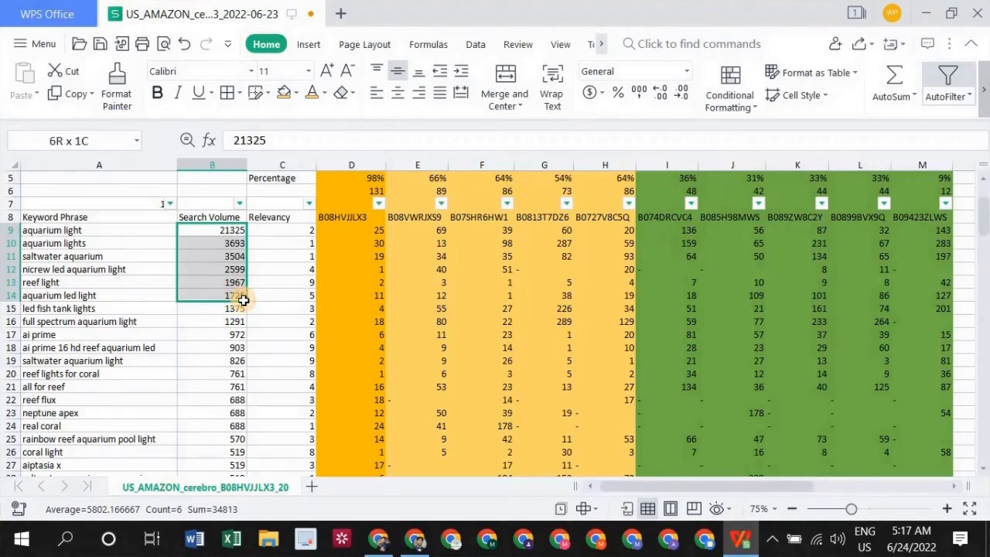
pyautogui.moveTo(245, 295); pyautogui.dragTo(237, 307)
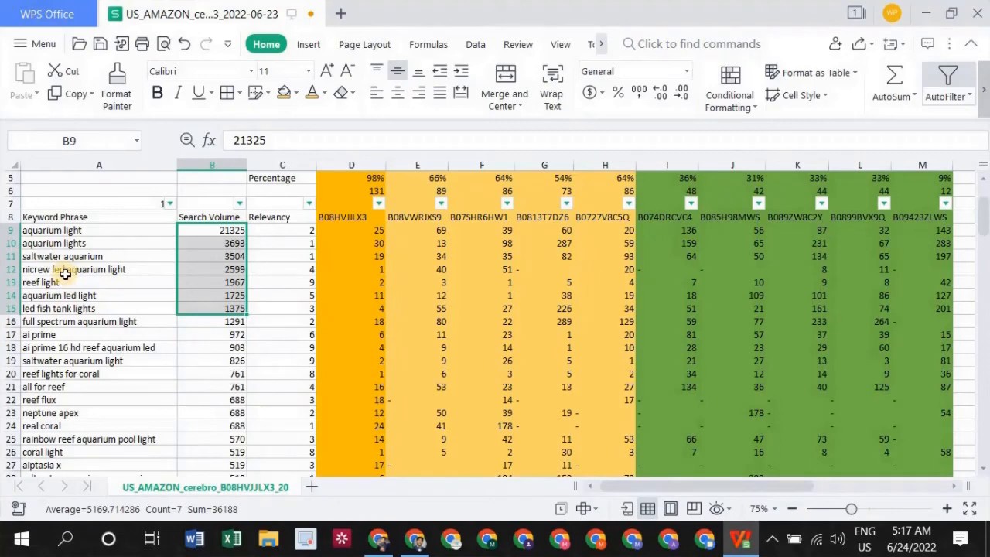
pyautogui.scroll(-5, 164, 386)
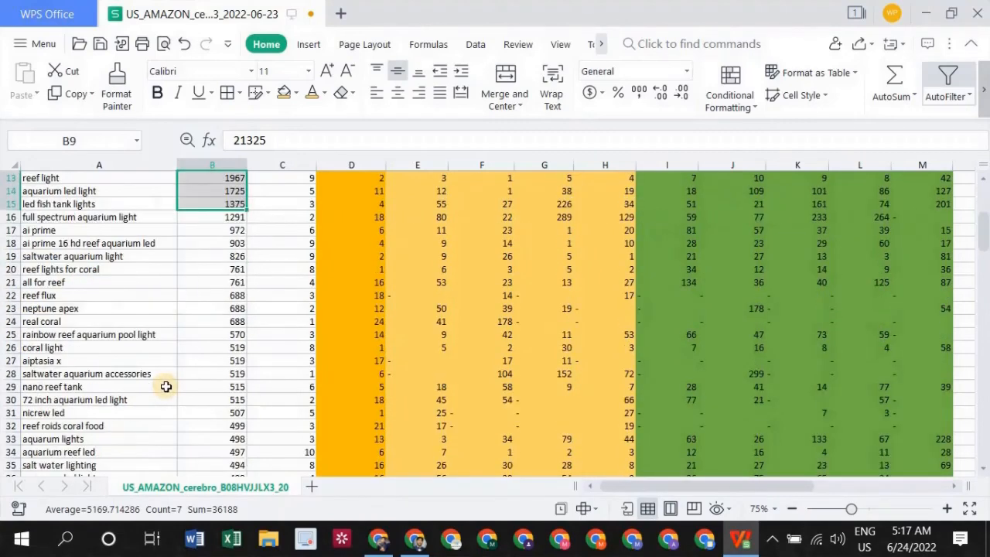
pyautogui.scroll(-1, 165, 386)
pyautogui.scroll(6, 166, 386)
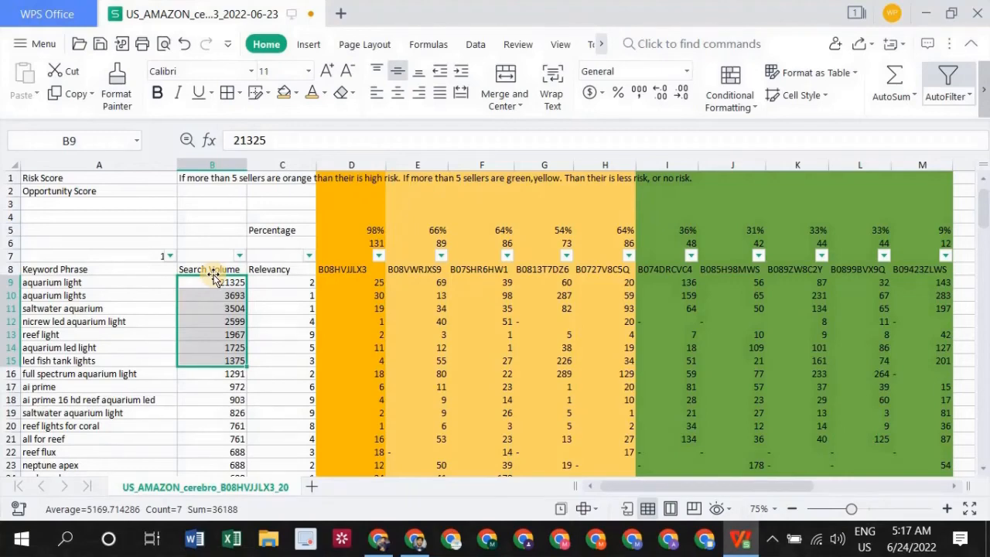
pyautogui.scroll(-5, 211, 273)
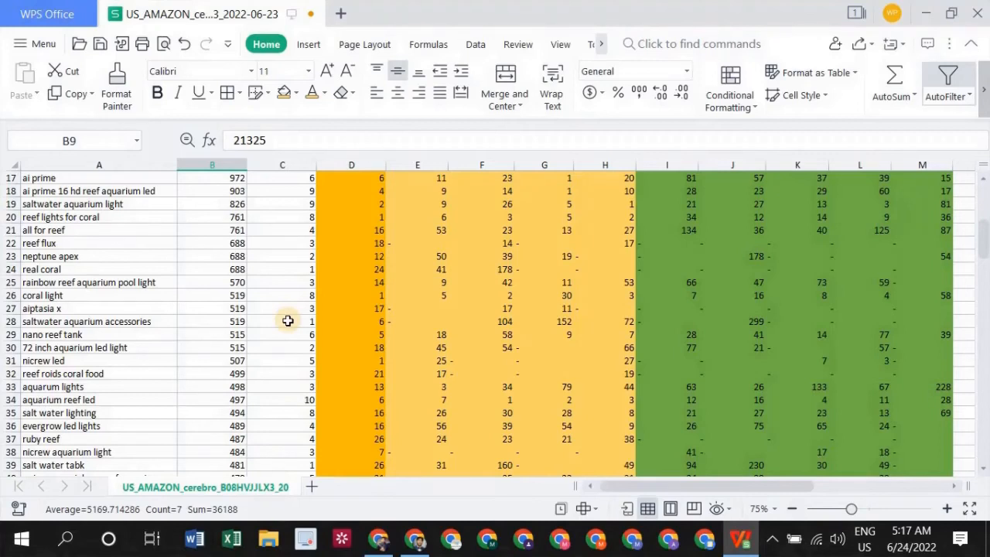
pyautogui.scroll(5, 144, 324)
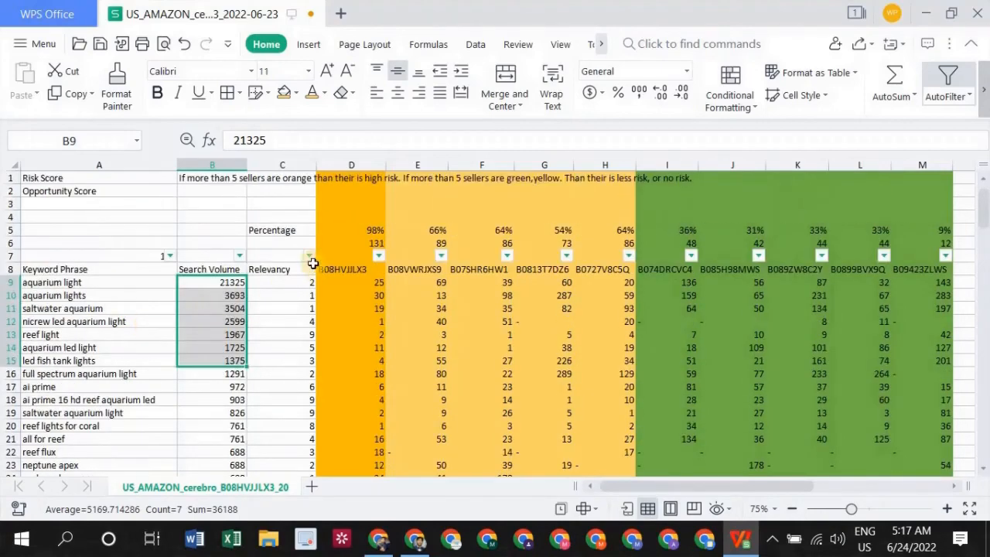
# Sort the keyword table by Relevancy in descending order.
pyautogui.click(308, 256)
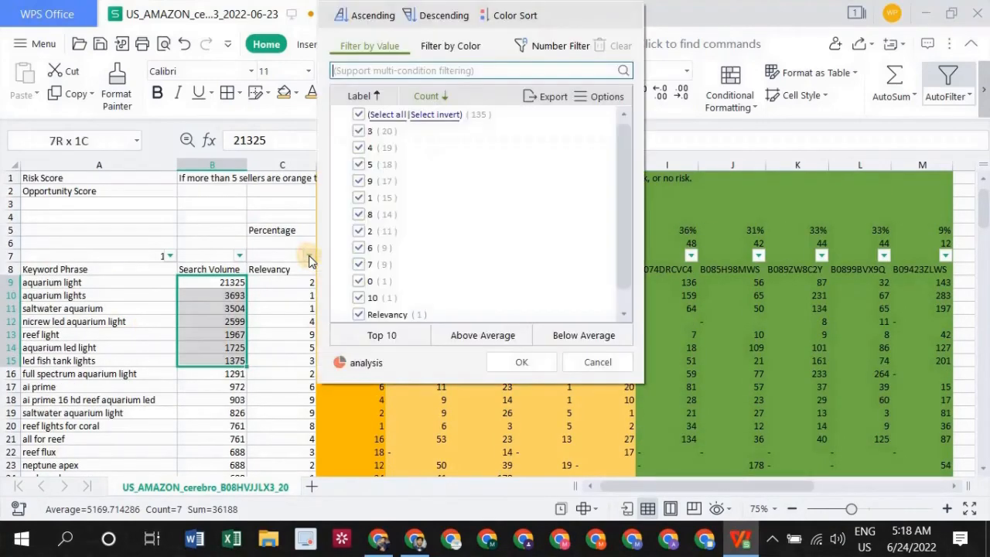
pyautogui.click(442, 15)
# Look through the less relevant keywords for brand names and delete the whole row of "kessil a150".
pyautogui.scroll(-4, 274, 343)
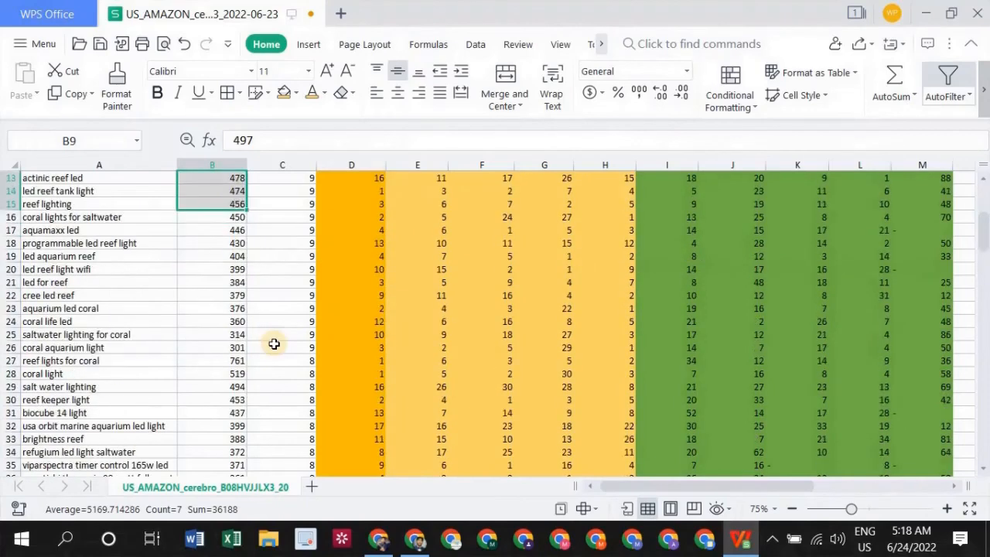
pyautogui.scroll(-12, 273, 344)
pyautogui.scroll(-5, 273, 344)
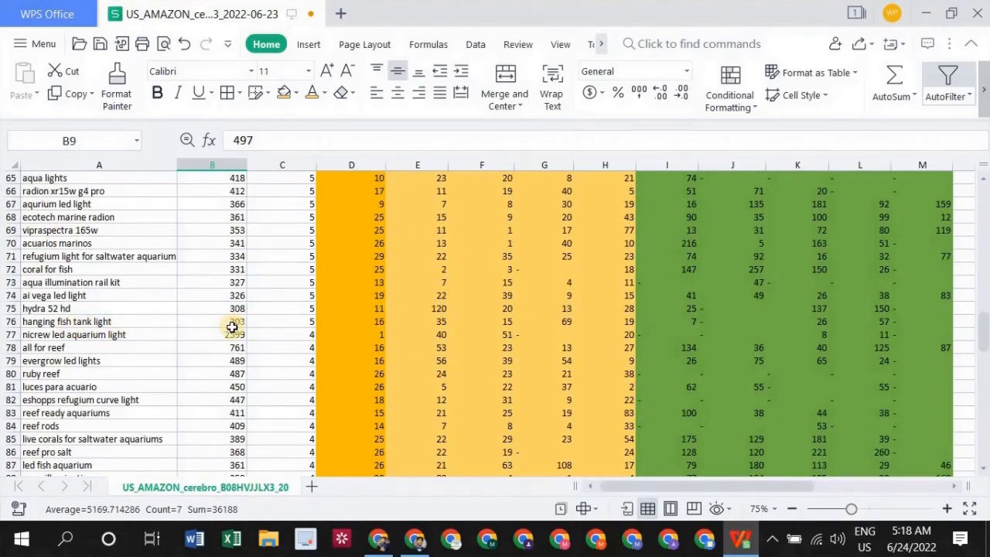
pyautogui.scroll(-3, 232, 327)
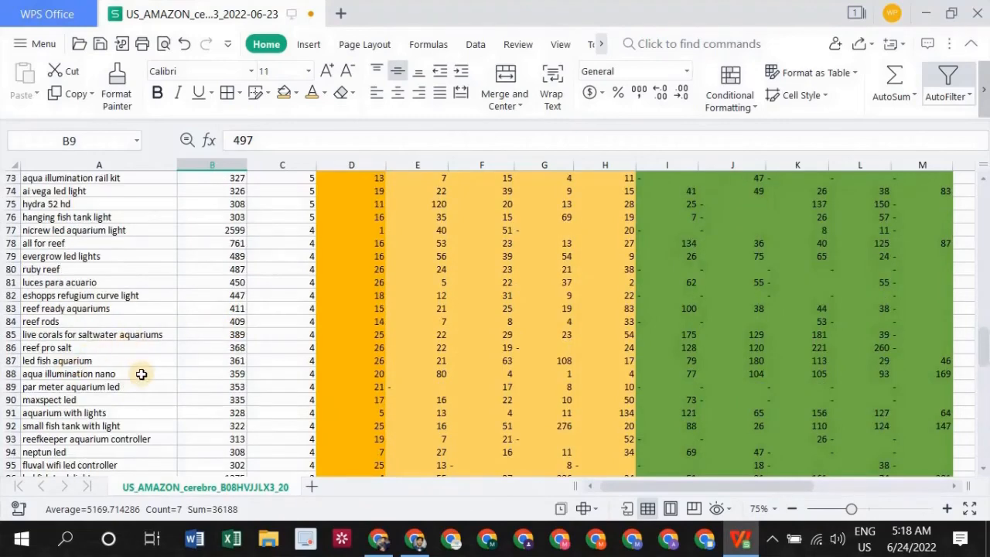
pyautogui.scroll(-1, 87, 402)
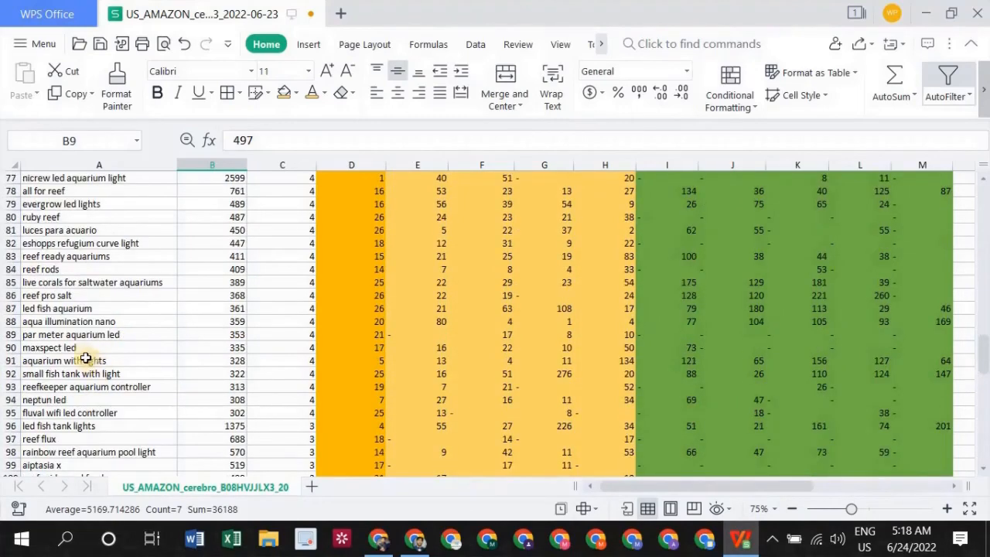
pyautogui.click(51, 349)
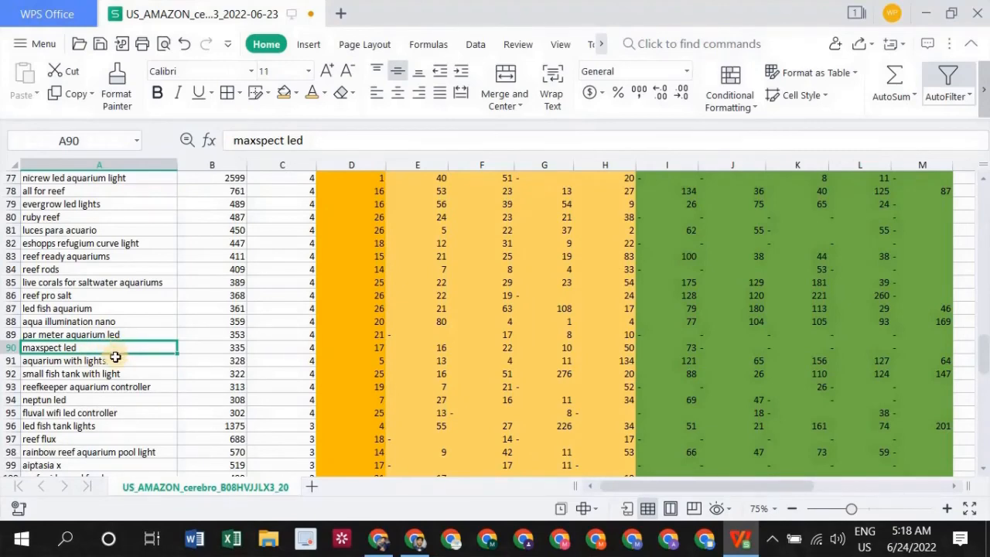
pyautogui.scroll(-1, 111, 354)
pyautogui.scroll(-1, 82, 390)
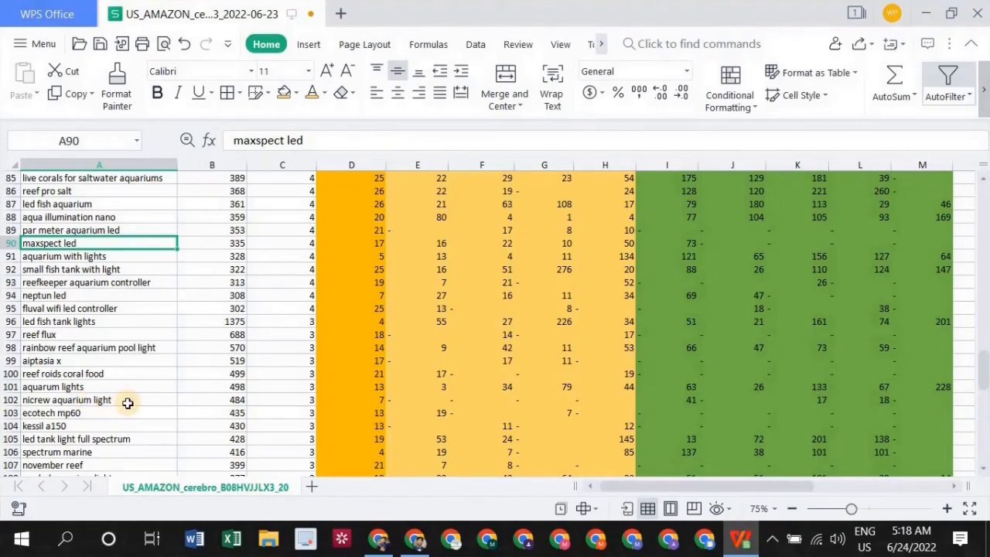
pyautogui.scroll(-1, 126, 401)
pyautogui.click(74, 376)
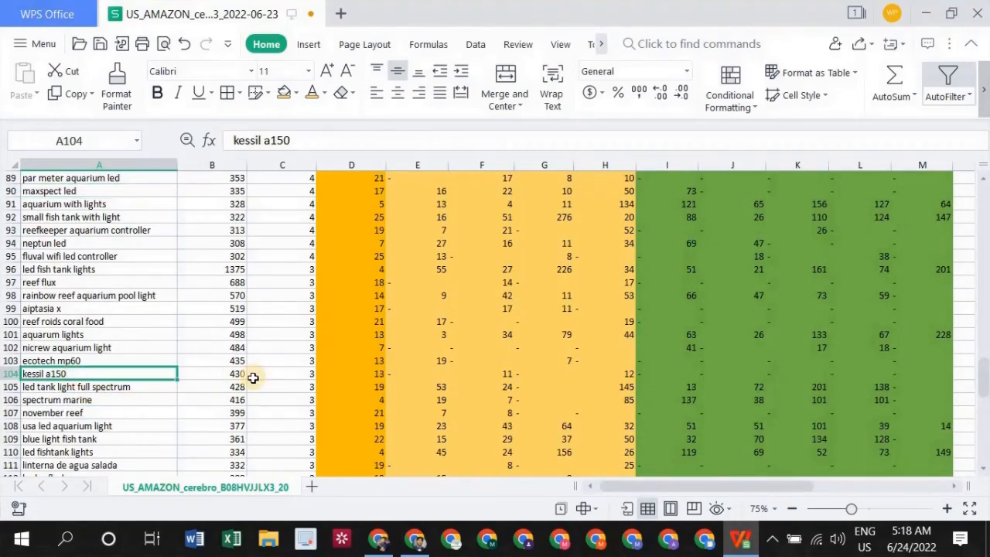
pyautogui.click(8, 374)
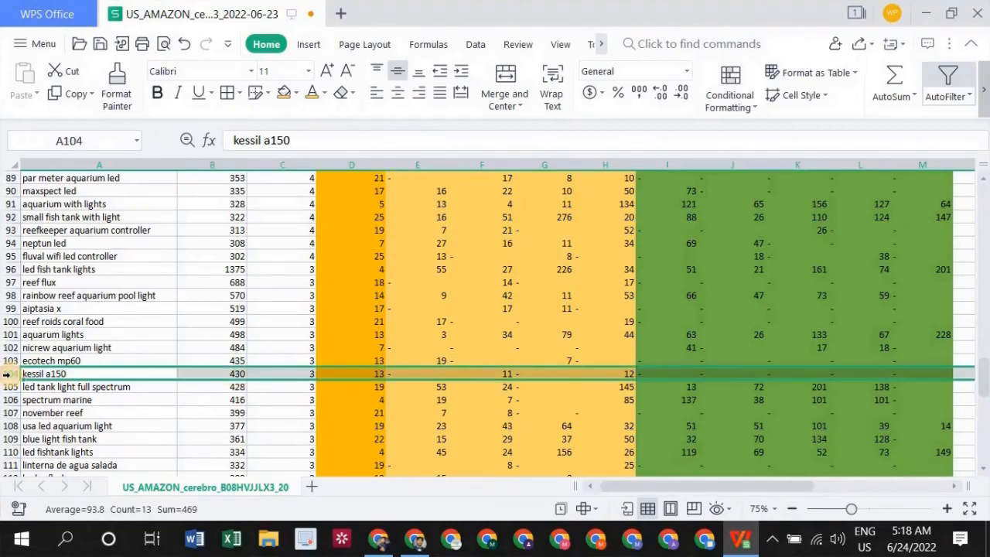
pyautogui.rightClick(8, 374)
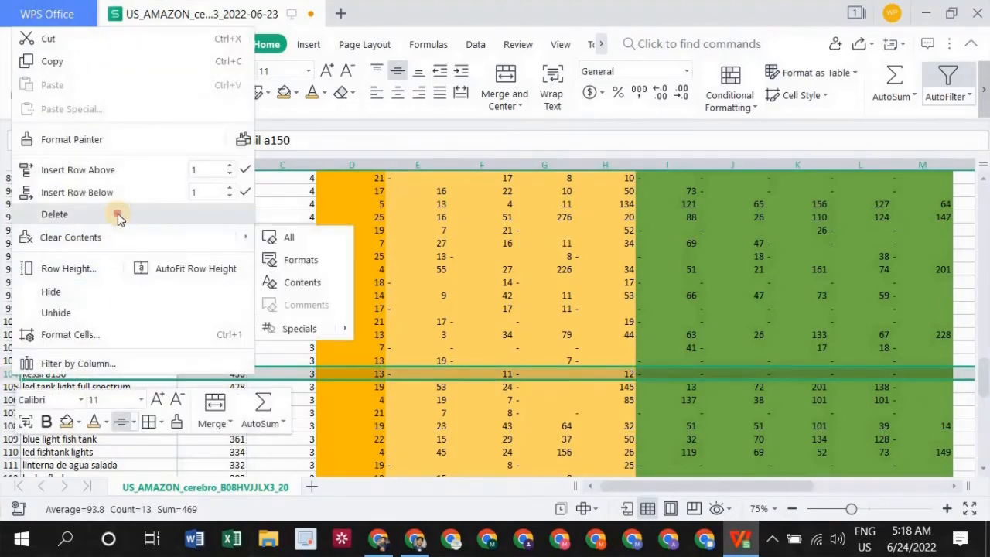
pyautogui.click(118, 217)
# Review the least relevant keywords down to the end of the list and select the whole row of "current ic led".
pyautogui.scroll(-2, 159, 382)
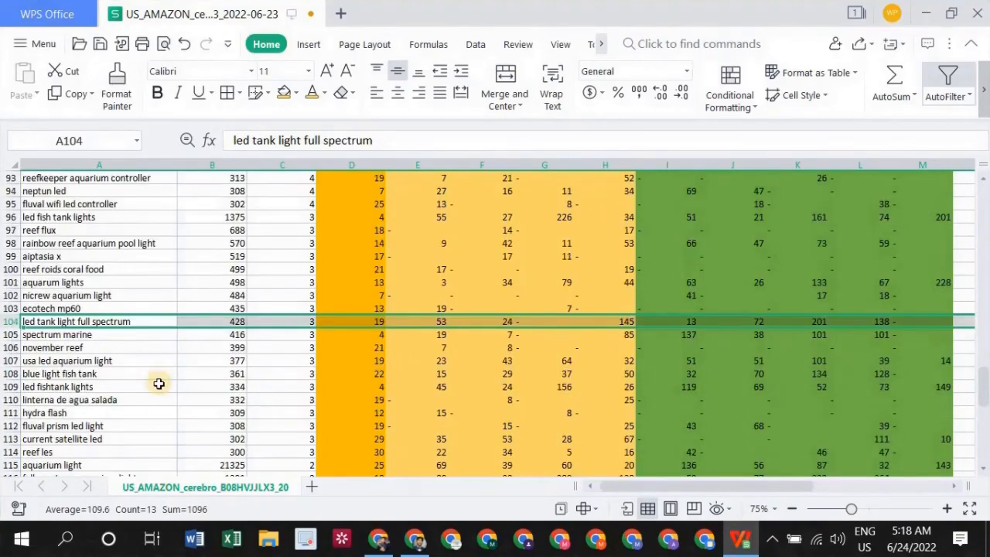
pyautogui.scroll(-3, 223, 388)
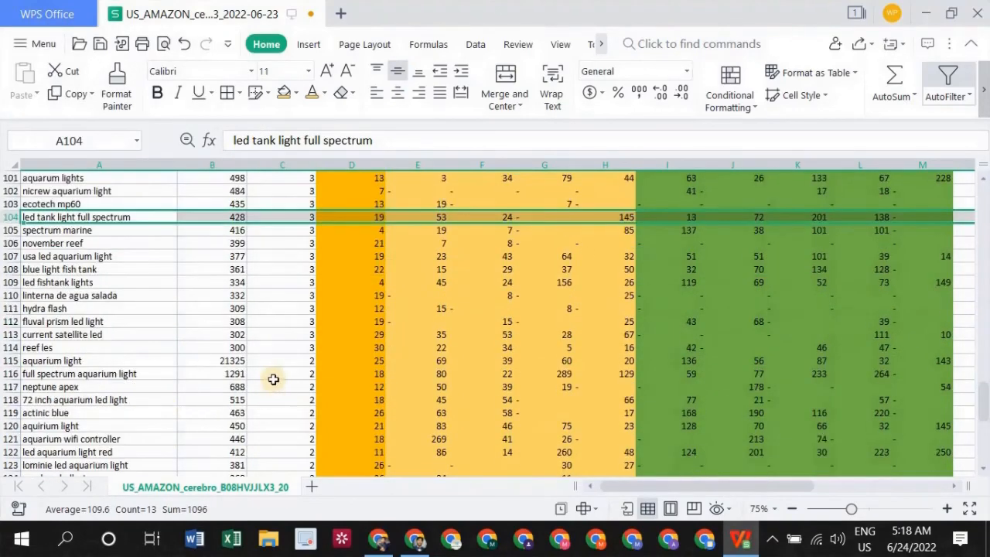
pyautogui.scroll(-7, 273, 379)
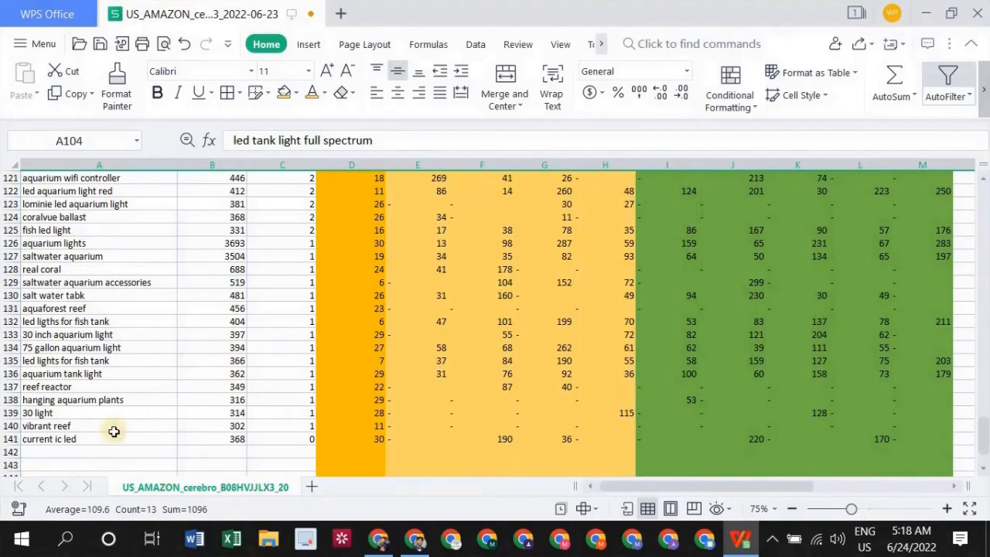
pyautogui.click(44, 439)
pyautogui.click(11, 439)
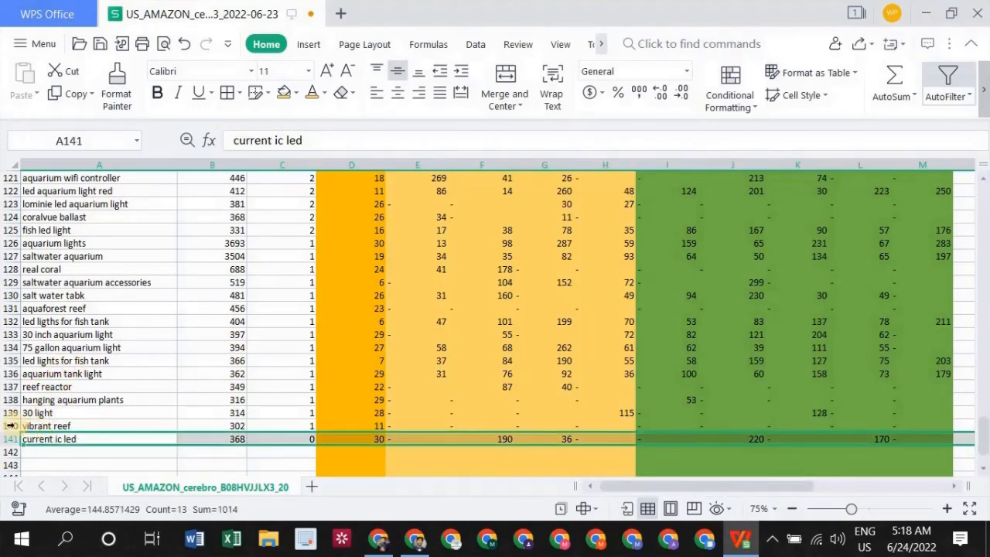
pyautogui.click(11, 426)
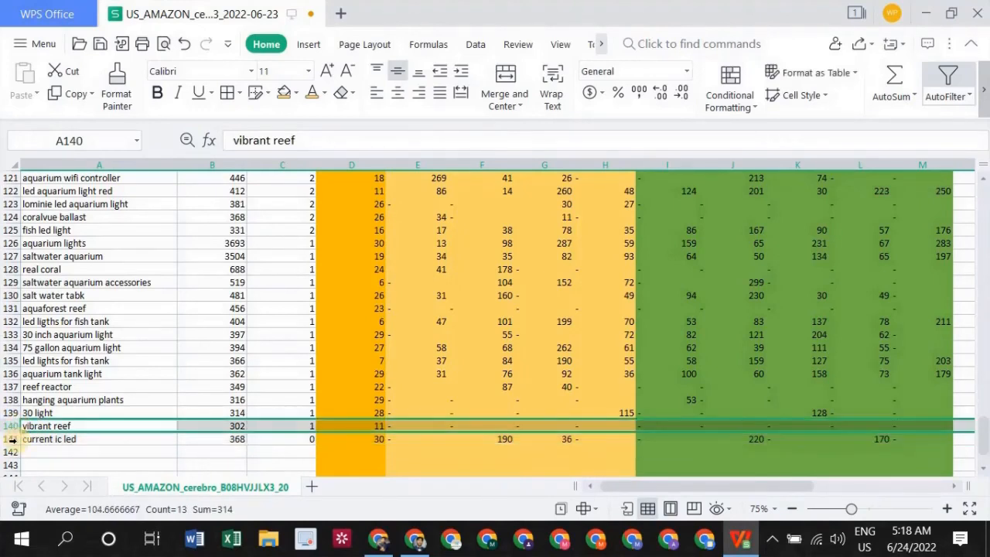
pyautogui.click(11, 438)
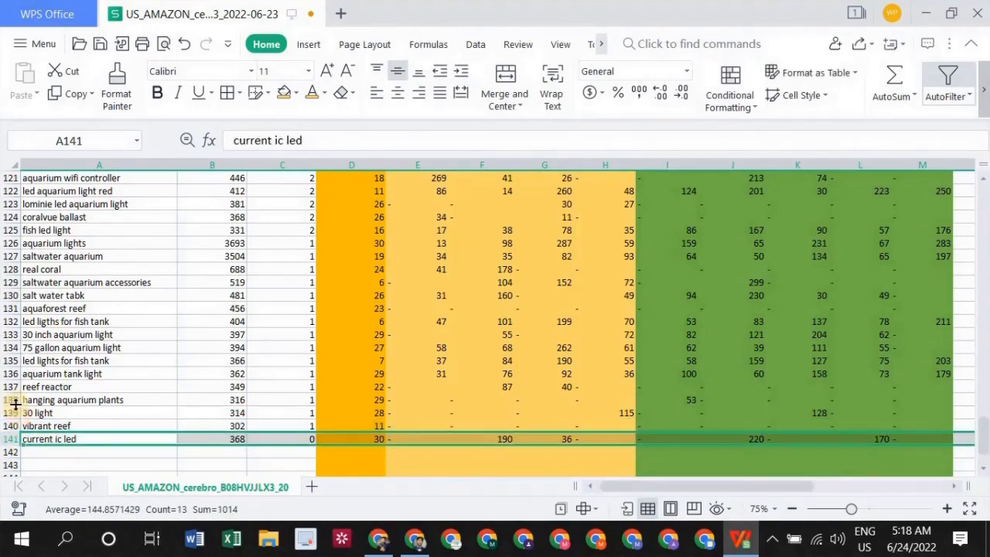
# Add the keyword cells A135, A134, A133, A131, A129, A127, A126 and A125 to the row selection.
pyautogui.keyDown('ctrl'); pyautogui.click(24, 360); pyautogui.keyUp('ctrl')
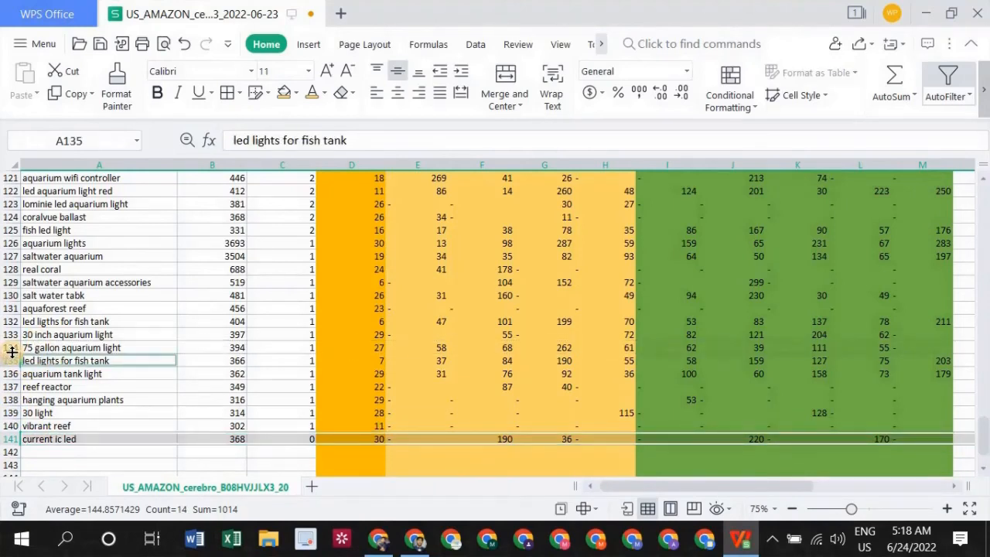
pyautogui.keyDown('ctrl'); pyautogui.click(35, 347); pyautogui.keyUp('ctrl')
pyautogui.keyDown('ctrl'); pyautogui.click(58, 334); pyautogui.keyUp('ctrl')
pyautogui.keyDown('ctrl'); pyautogui.click(69, 307); pyautogui.keyUp('ctrl')
pyautogui.keyDown('ctrl'); pyautogui.click(85, 283); pyautogui.keyUp('ctrl')
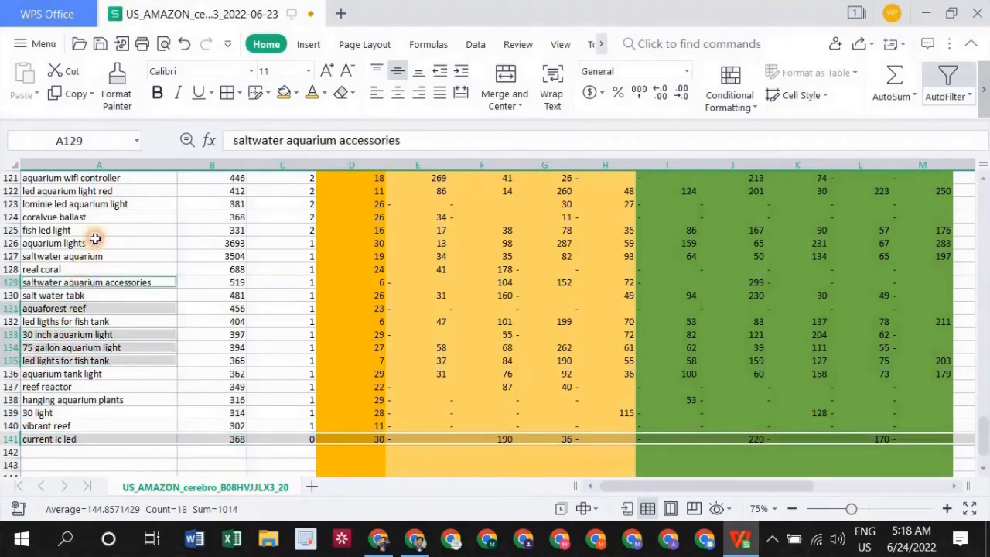
pyautogui.keyDown('ctrl'); pyautogui.click(89, 256); pyautogui.keyUp('ctrl')
pyautogui.keyDown('ctrl'); pyautogui.click(94, 243); pyautogui.keyUp('ctrl')
pyautogui.keyDown('ctrl'); pyautogui.click(103, 226); pyautogui.keyUp('ctrl')
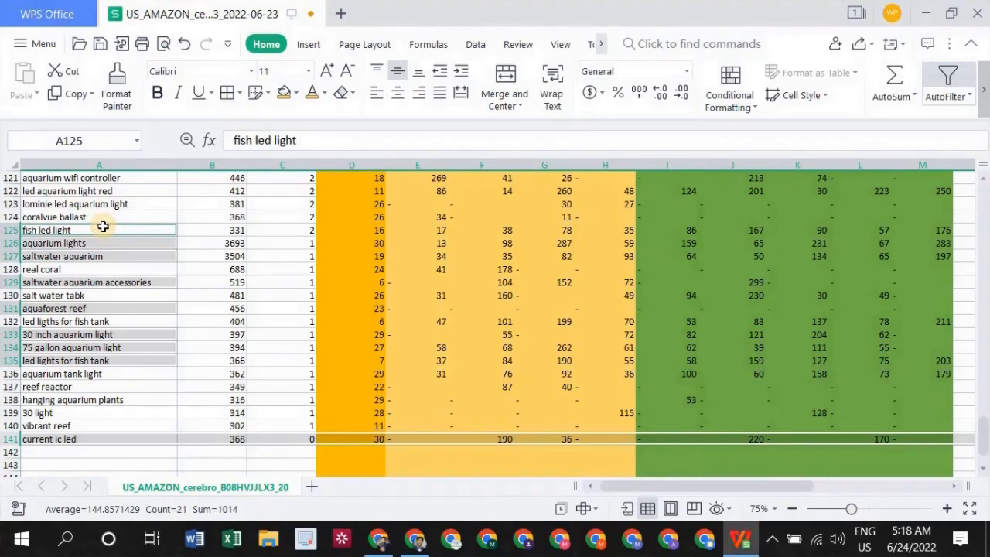
# Return to the start of the table and look over the most relevant keywords and the competitors' percentages.
pyautogui.scroll(12, 475, 322)
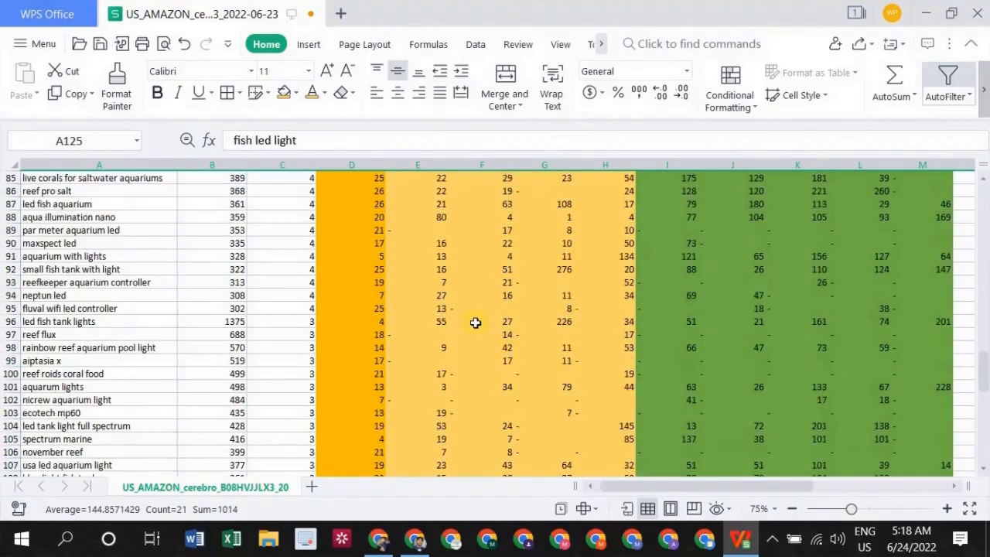
pyautogui.scroll(20, 475, 322)
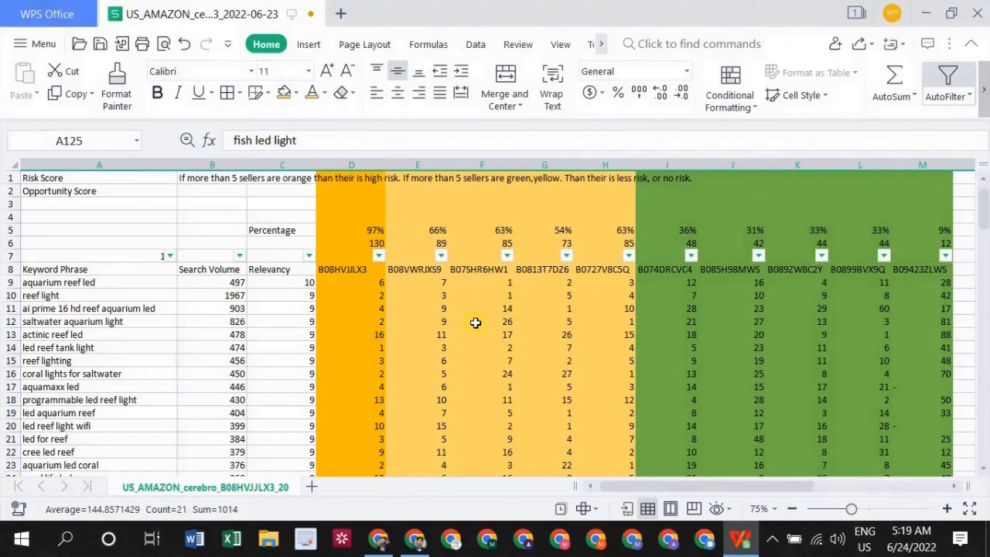
pyautogui.scroll(-5, 287, 321)
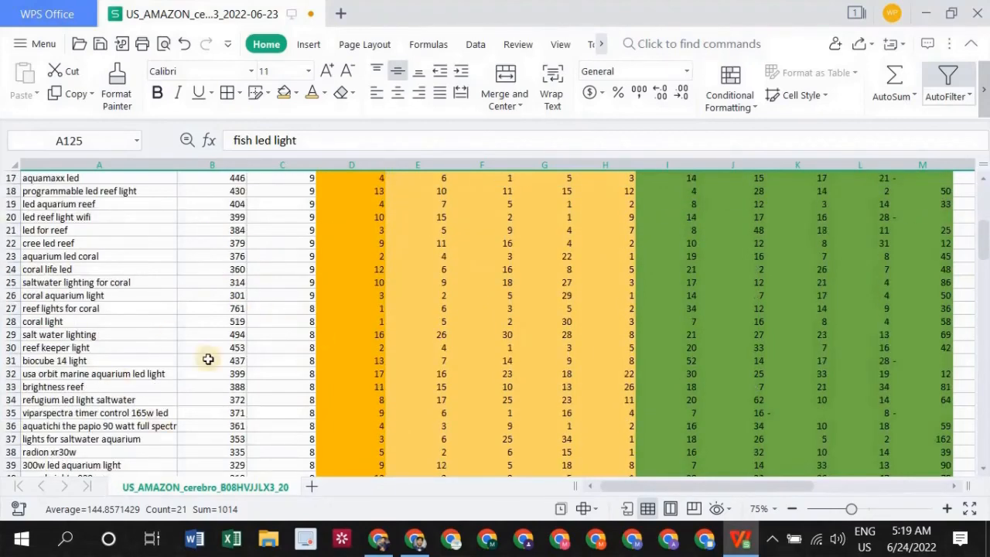
pyautogui.scroll(5, 358, 349)
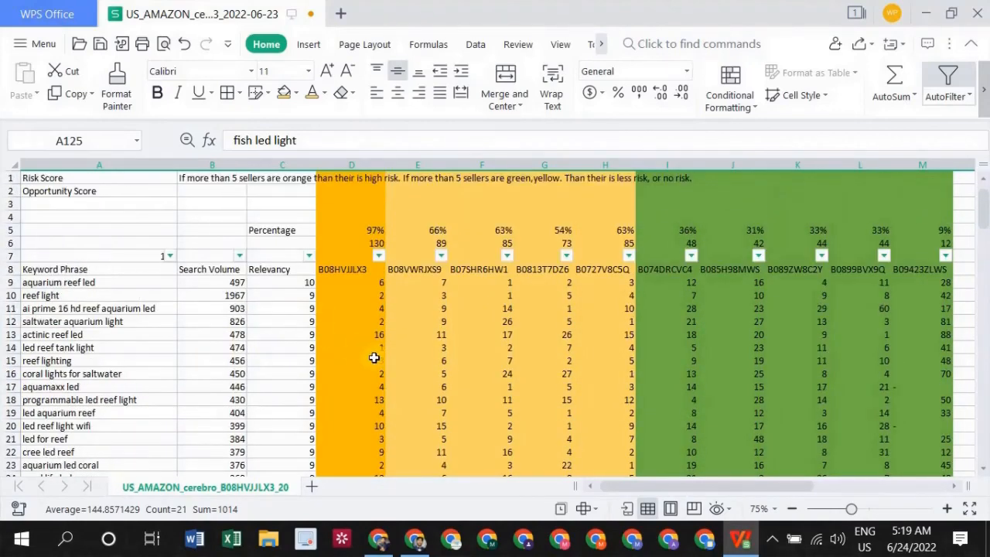